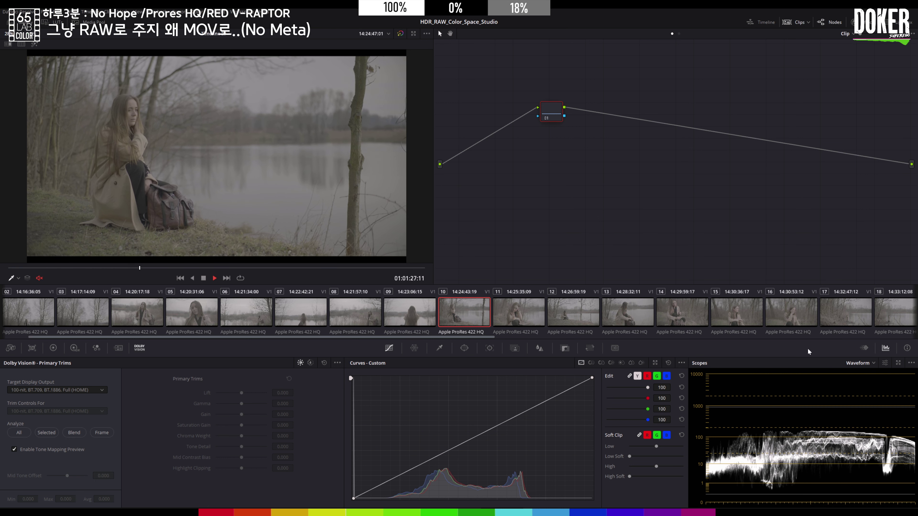
Expand the scopes to a four-scope layout covering the node area, and hide the clip thumbnails while the footage plays.
key("space")
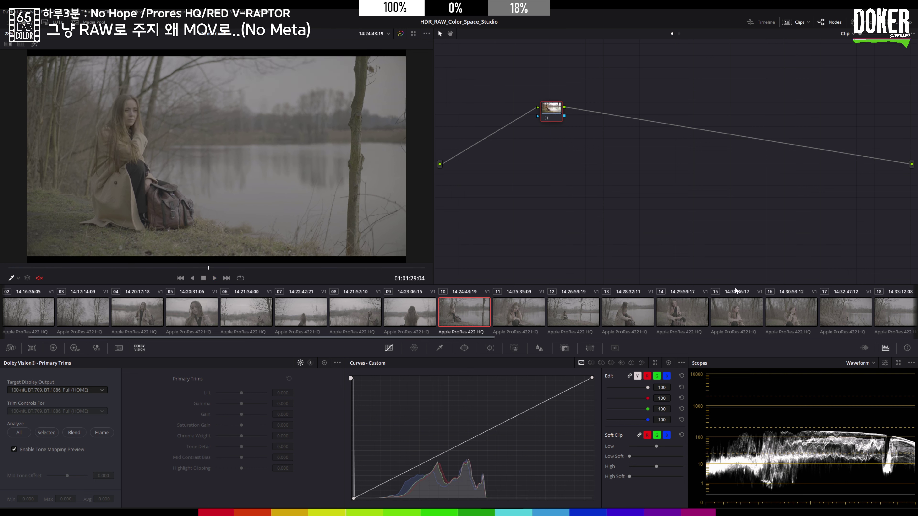
left_click(898, 363)
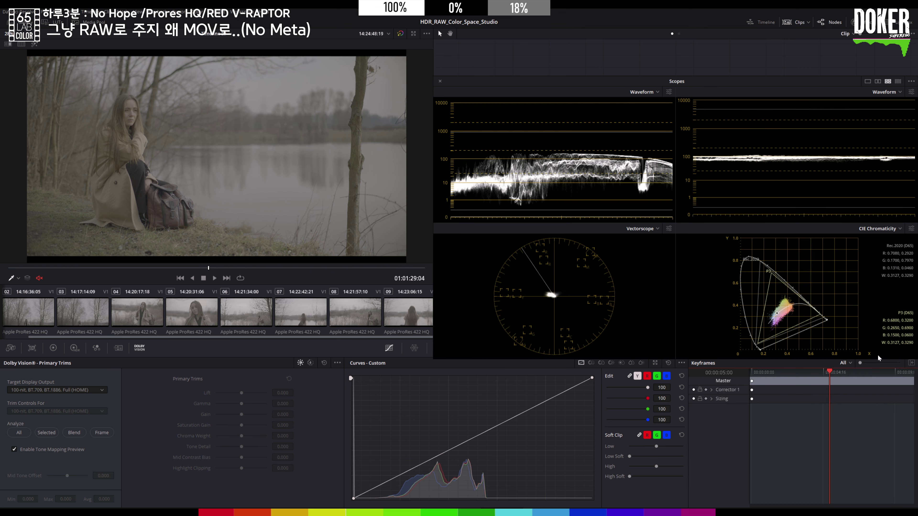
left_click_drag(600, 86, 600, 49)
key("space")
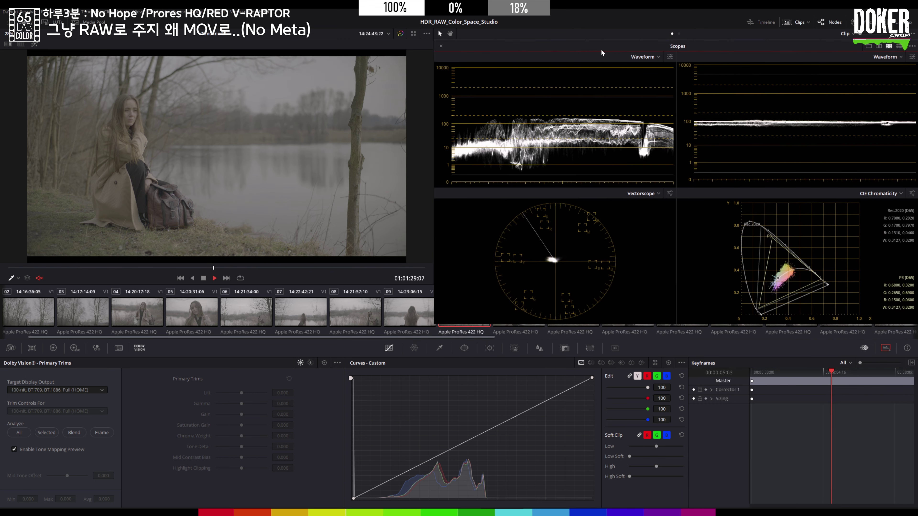
left_click(802, 21)
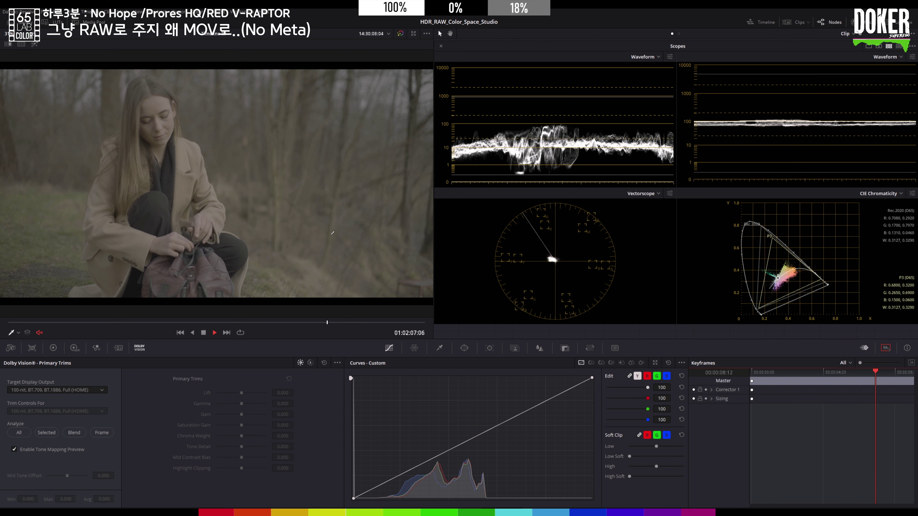
Review the playing footage, load clip 08 with the woman by the reeds, and hide the clip thumbnails again.
key("space")
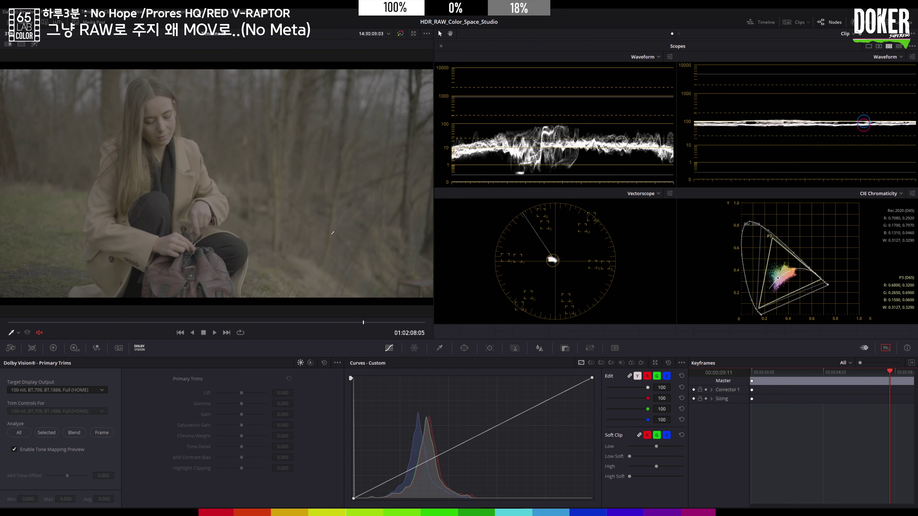
key("space")
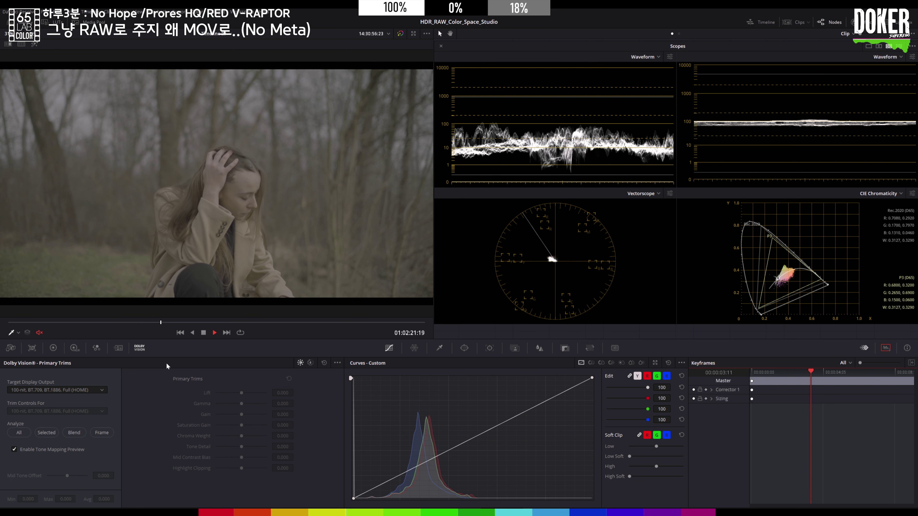
key("space")
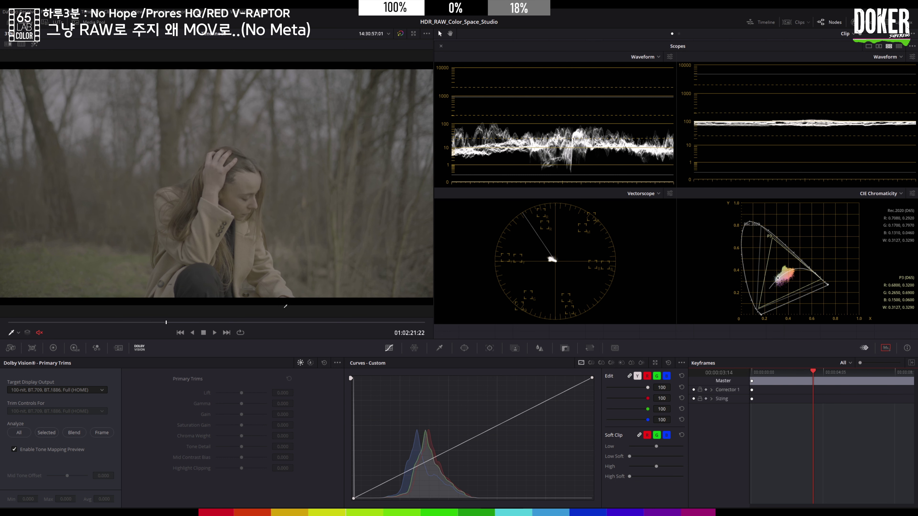
left_click(798, 23)
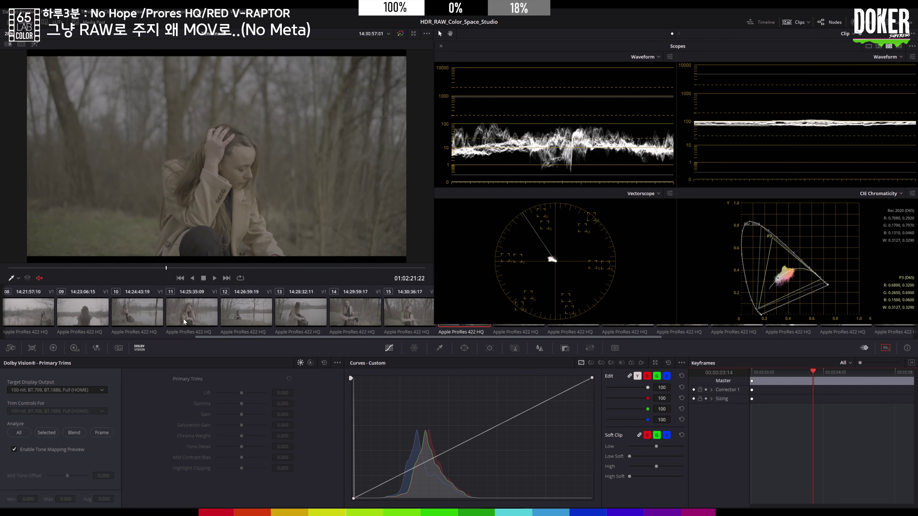
left_click(35, 308)
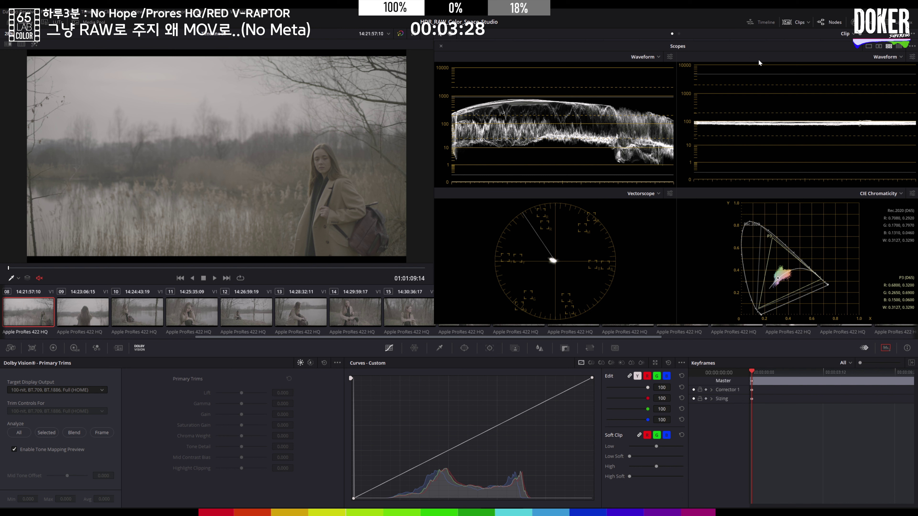
left_click(796, 23)
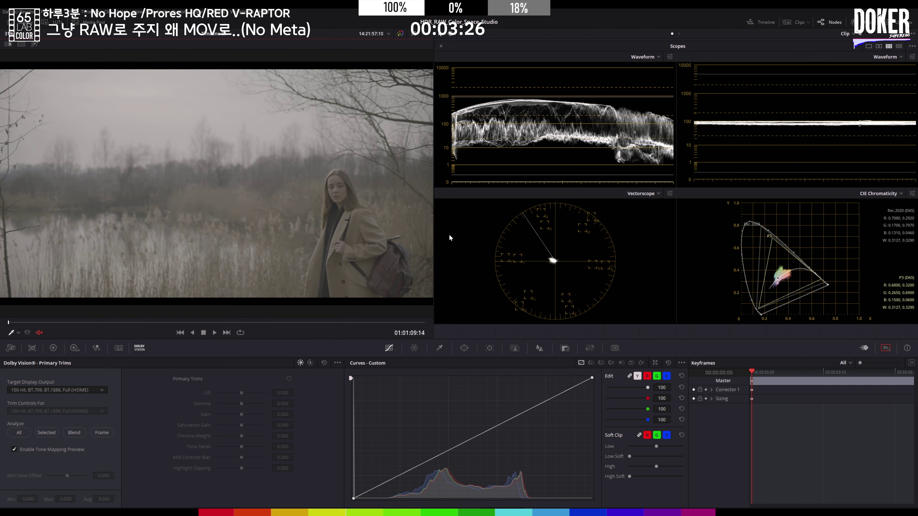
Show the primary color wheels and resize the scopes so a thin strip of the node graph stays visible.
left_click(53, 349)
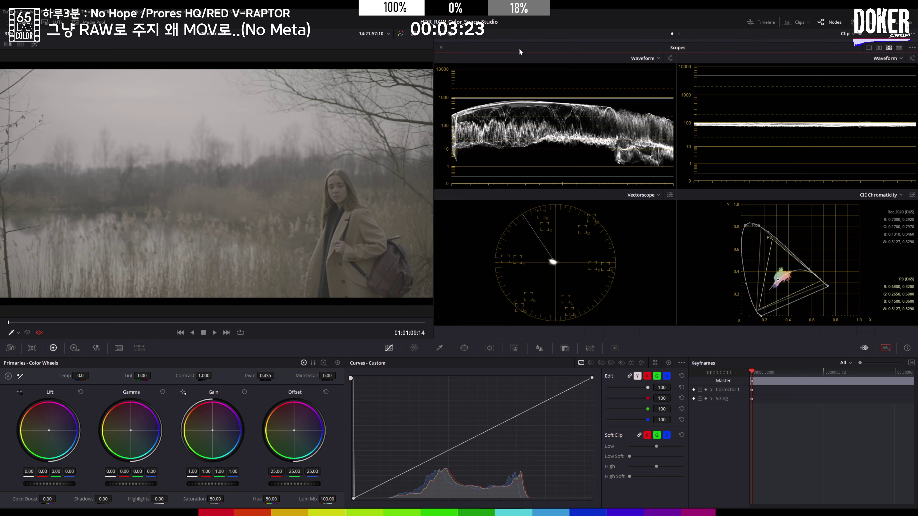
left_click_drag(522, 46, 543, 147)
left_click_drag(503, 51, 462, 49)
left_click_drag(584, 151, 564, 62)
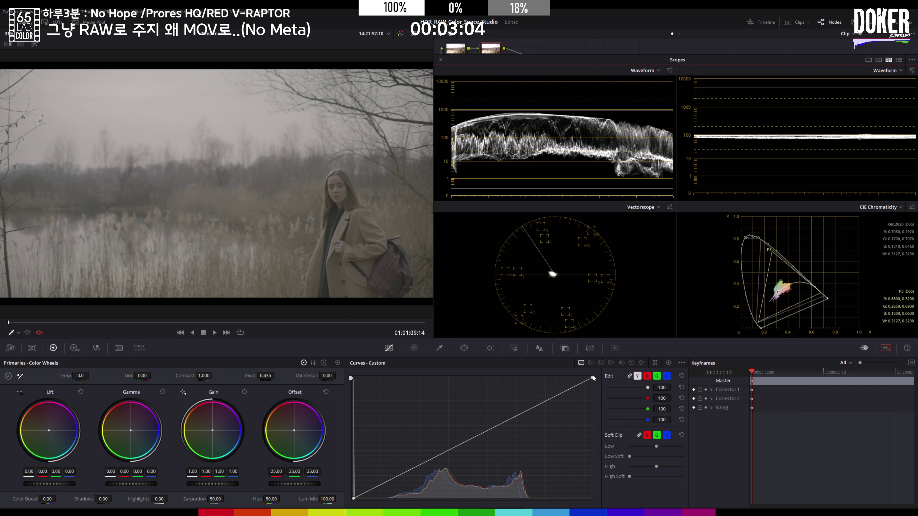
Lower the second node's curve white point to about 60%, and add serial nodes three and four with curves lifting the midtones.
left_click_drag(593, 376, 593, 425)
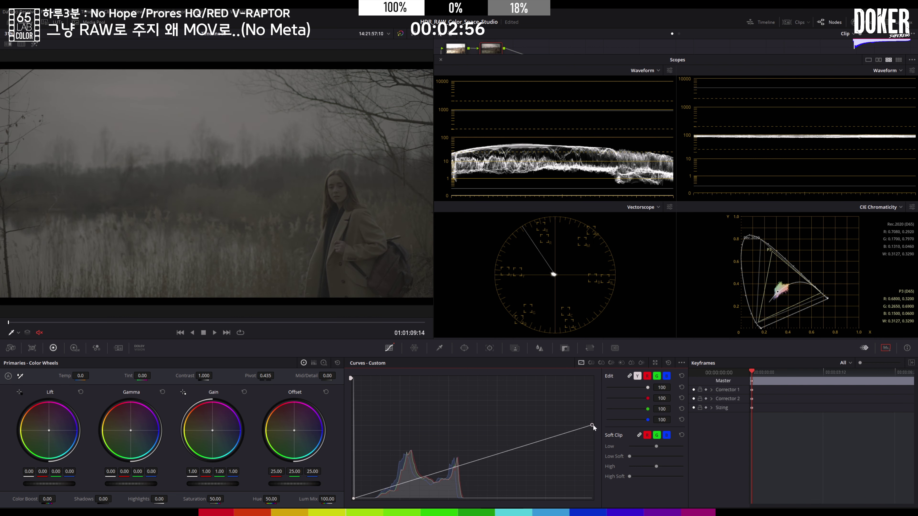
key("alt+s")
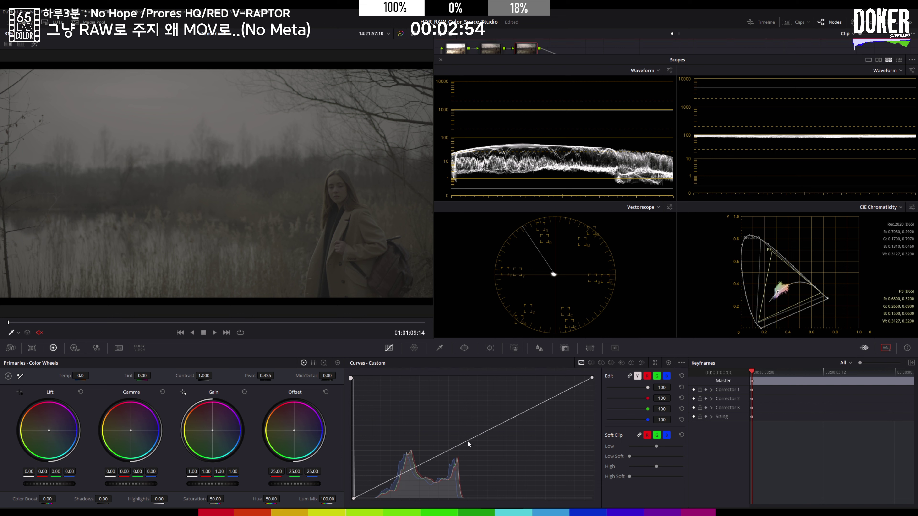
left_click(463, 438)
left_click_drag(463, 439, 465, 432)
key("alt+s")
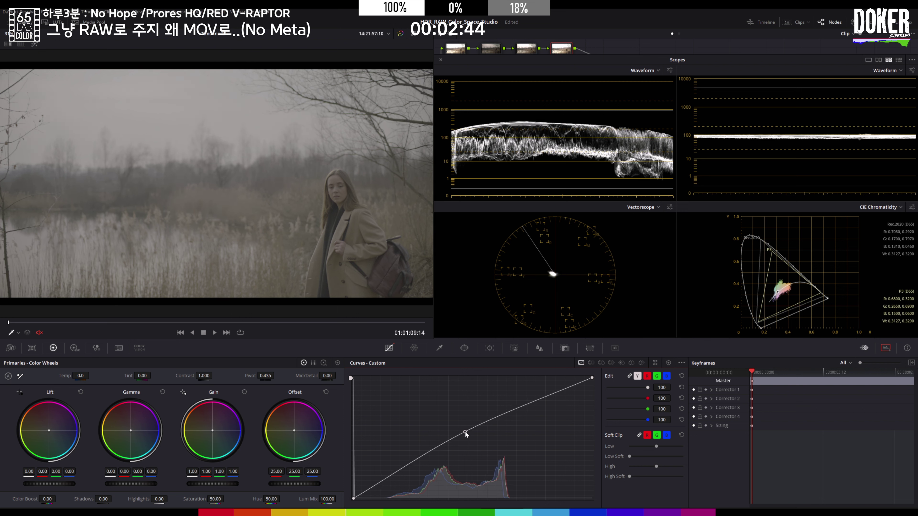
Add a fifth serial node and shape its custom curve into an S with lowered shadows and raised highlights.
key("alt+s")
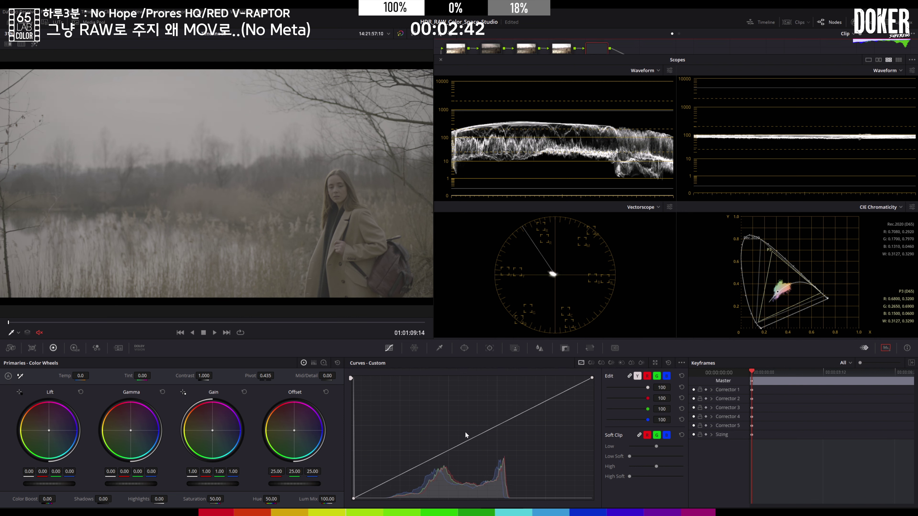
left_click_drag(385, 483, 401, 491)
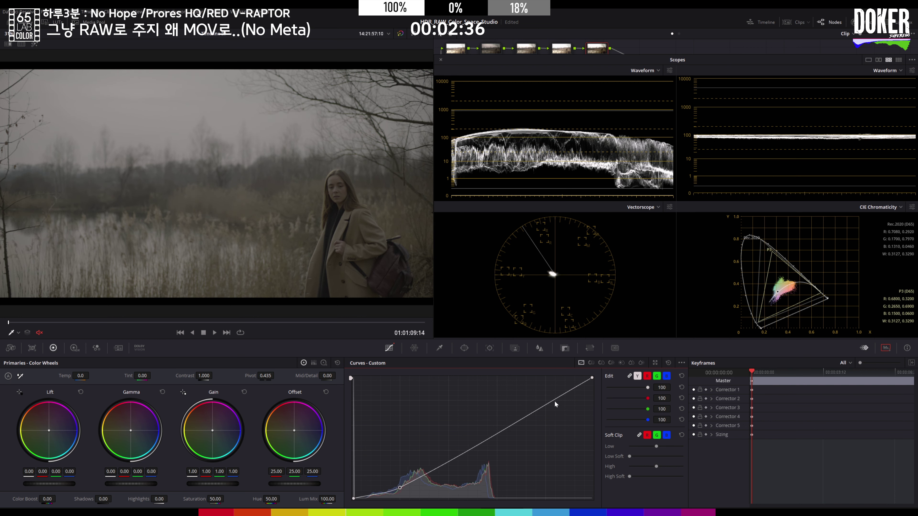
left_click_drag(554, 401, 539, 402)
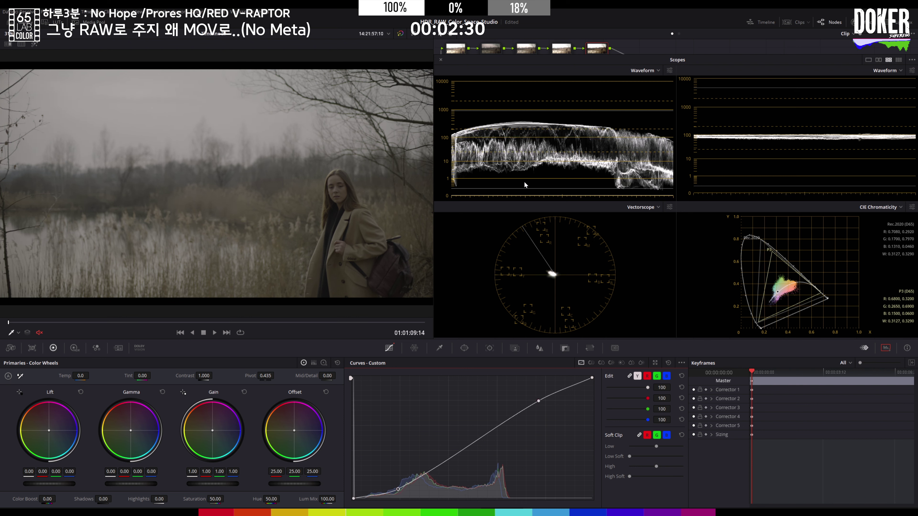
Lift the lower midtones more strongly in the fourth node's curve, and soften the fifth node's S-curve shadow and highlight points.
left_click(561, 48)
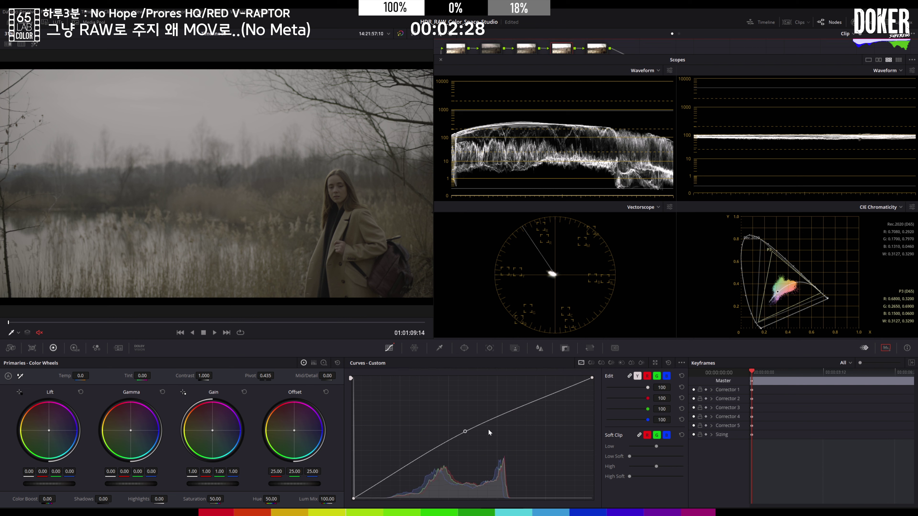
left_click_drag(466, 434, 427, 446)
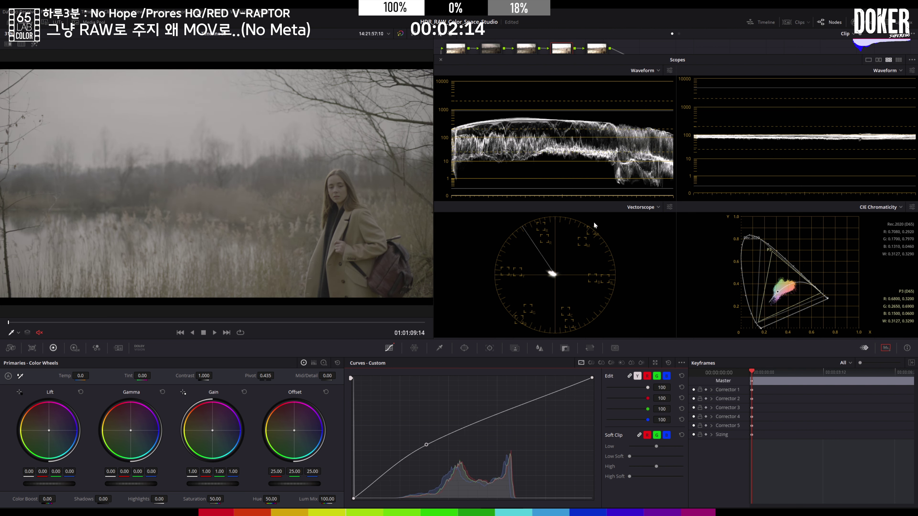
left_click(601, 50)
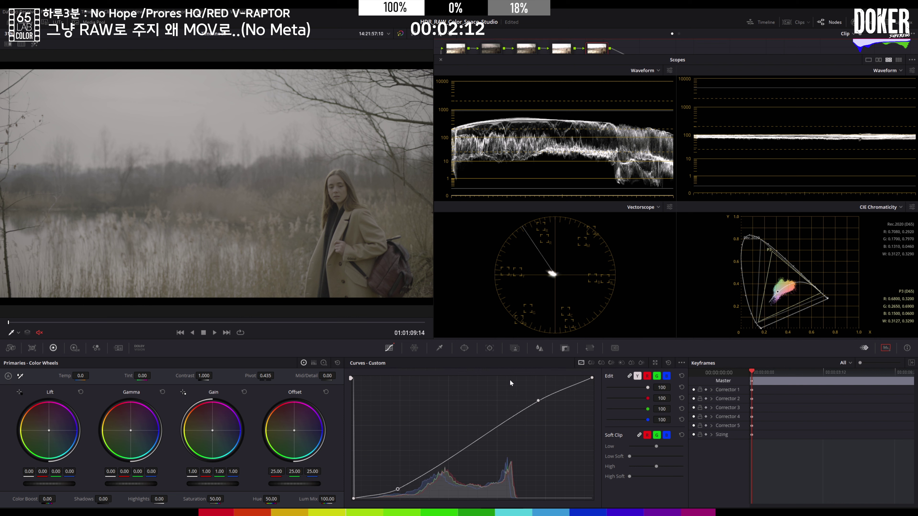
left_click_drag(397, 491, 400, 492)
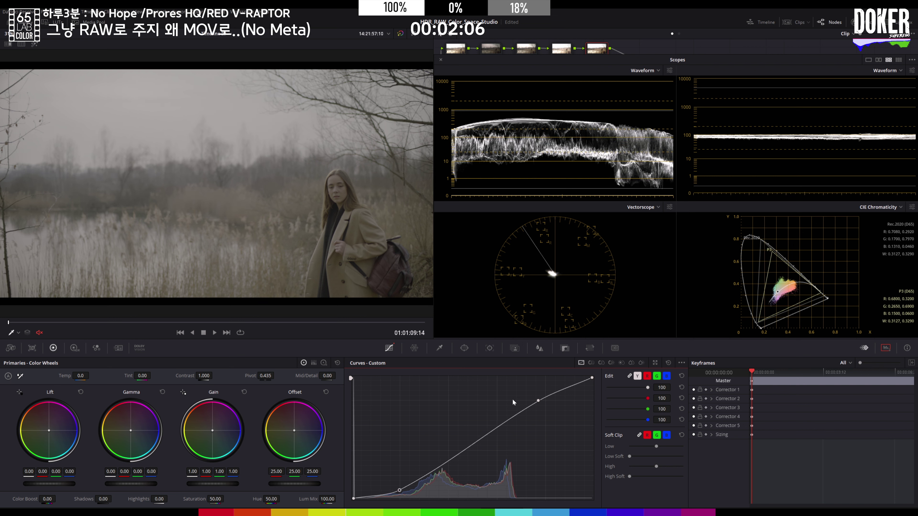
left_click_drag(537, 401, 546, 400)
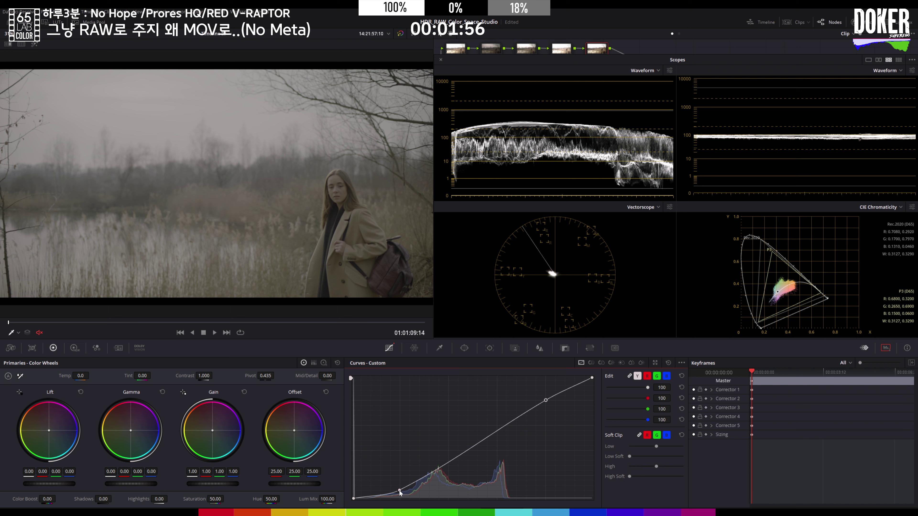
left_click_drag(400, 492, 406, 488)
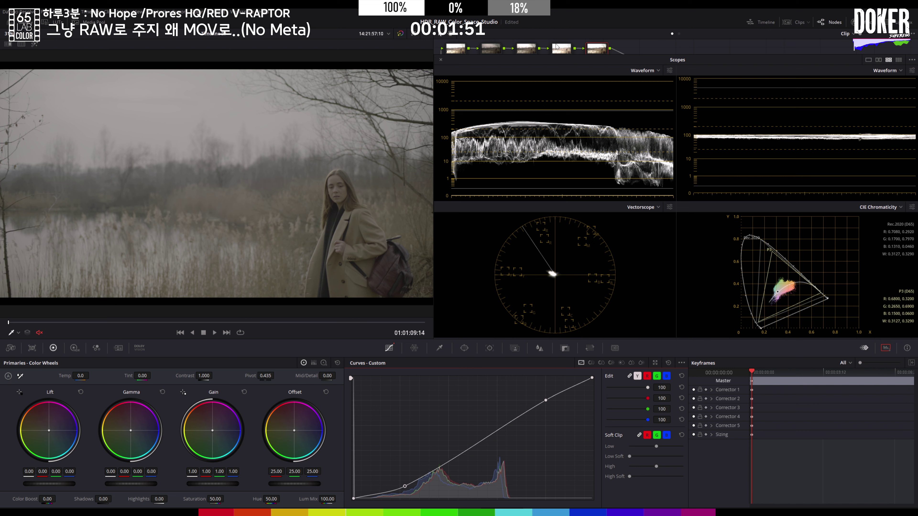
Shift the third node's curve point toward the lower midtones for a stronger lift, and check the second node's curve.
left_click(526, 48)
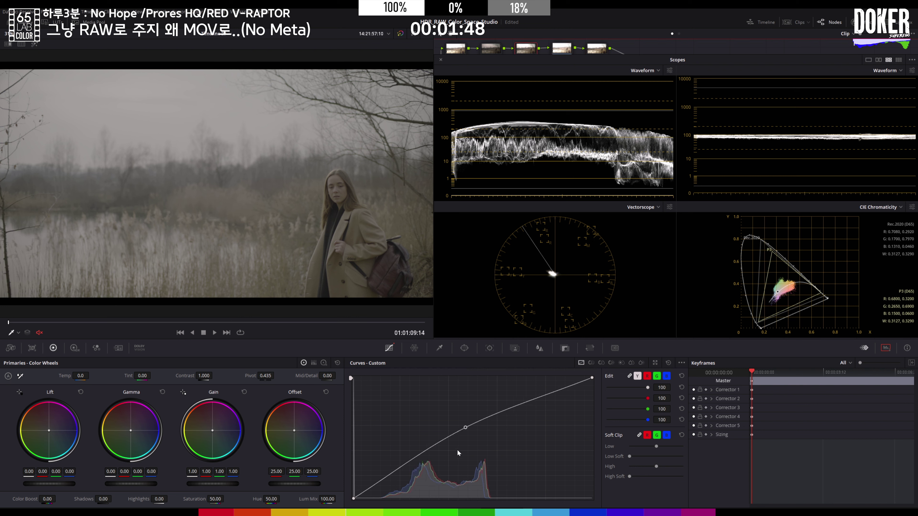
left_click_drag(464, 427, 449, 433)
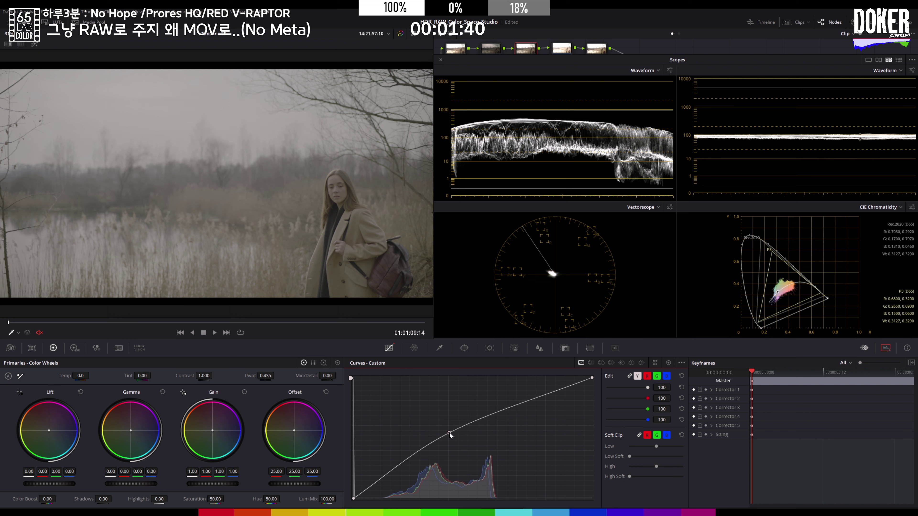
left_click(487, 48)
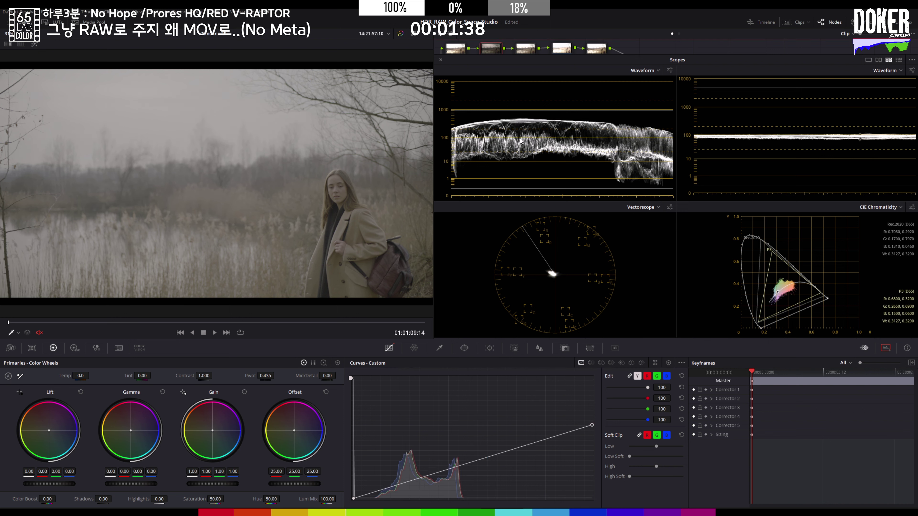
Add a sixth serial node after the fifth and set its saturation to 66.
left_click(598, 50)
key("alt+s")
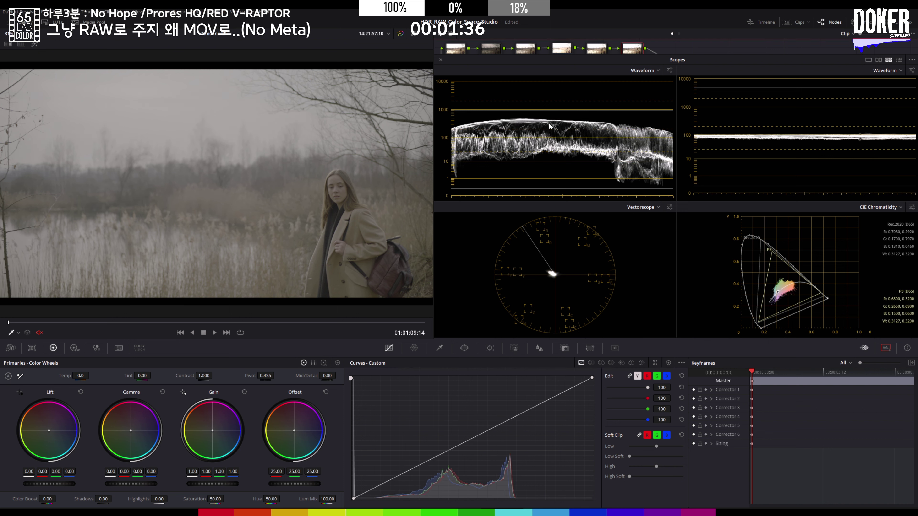
left_click_drag(218, 500, 226, 499)
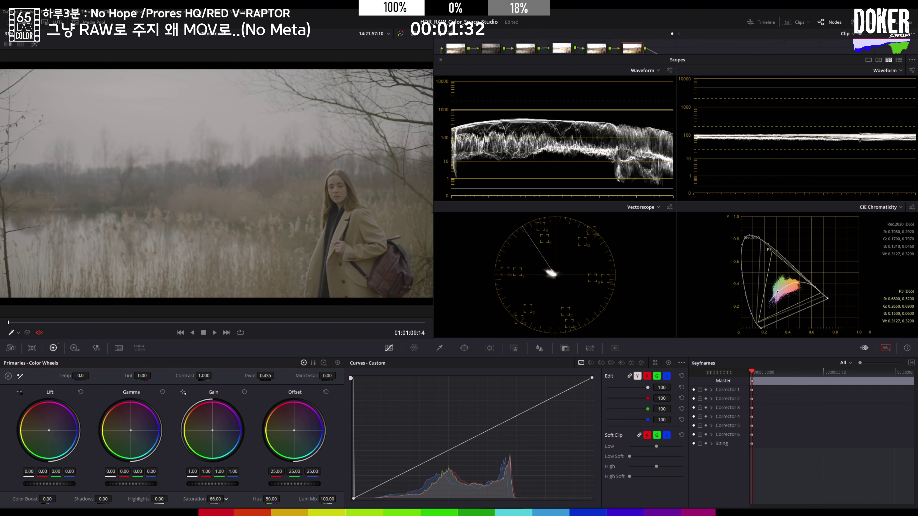
Add a seventh serial node, place a slightly raised lower-midtone point on its custom curve, and preview the clip.
key("alt+s")
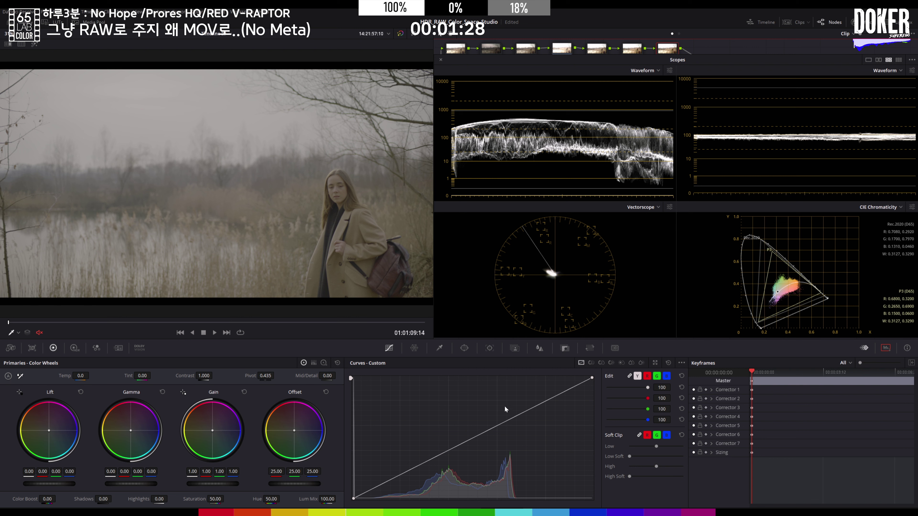
left_click_drag(469, 438, 430, 459)
key("space")
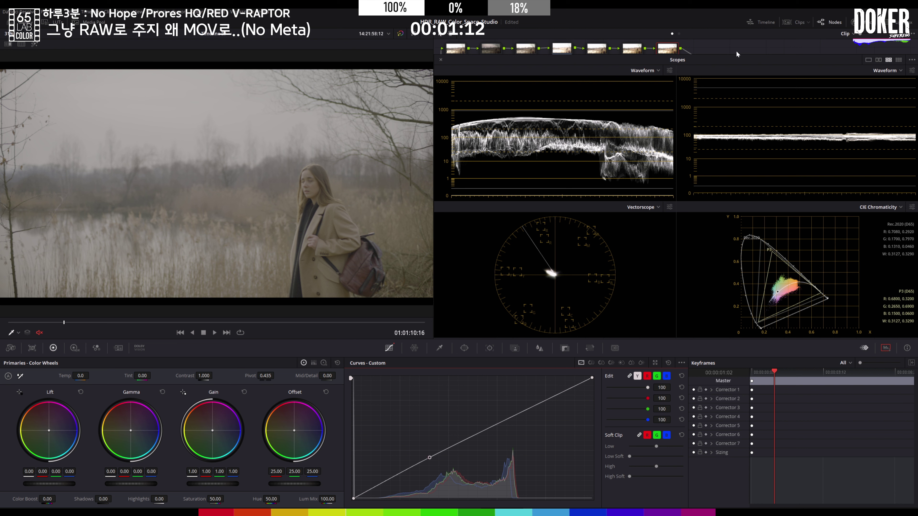
Add an eighth serial node with RGB Offset 23.40/24.65/27.25, Gamma 0.01/-0.00/-0.01 and Lift -0.01/0.00/0.01.
key("alt+s")
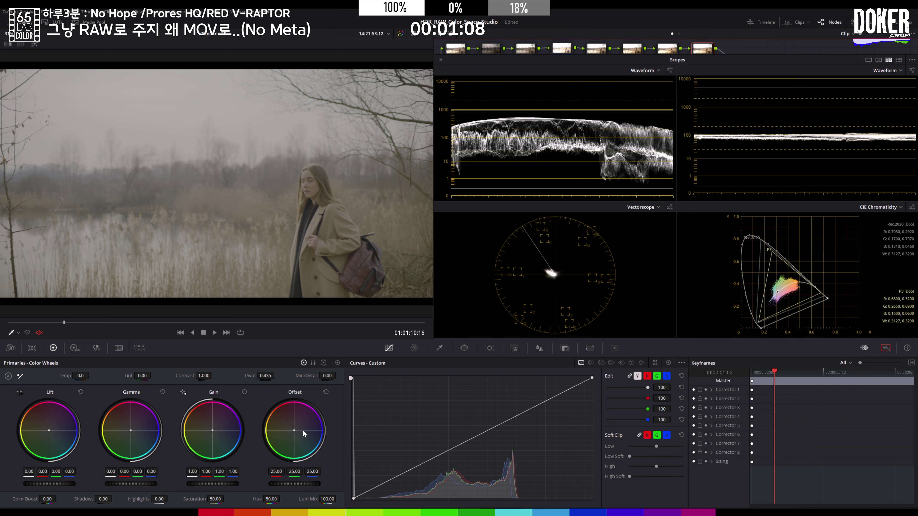
left_click_drag(304, 434, 308, 435)
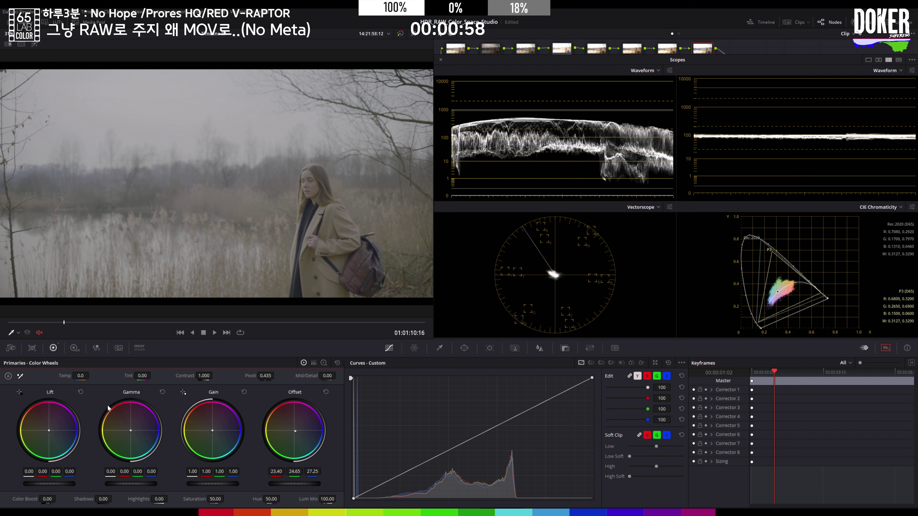
left_click_drag(132, 431, 132, 431)
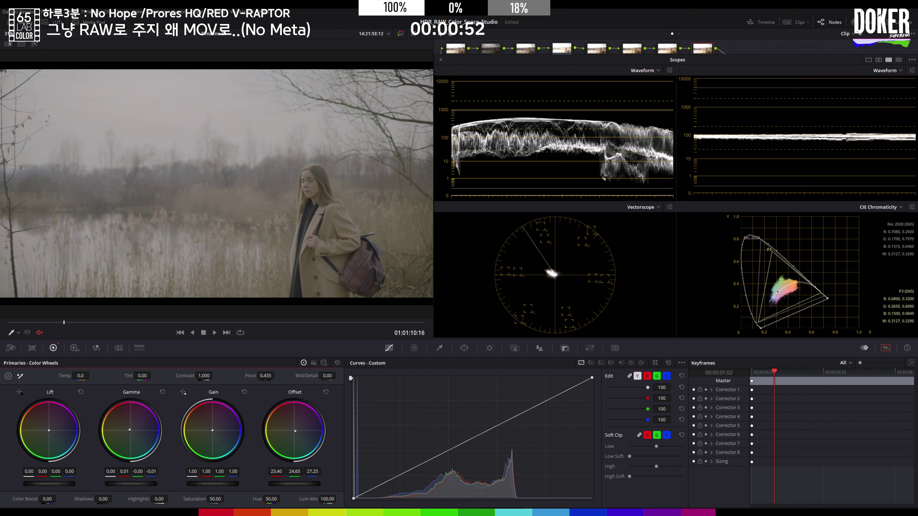
left_click_drag(49, 432, 50, 433)
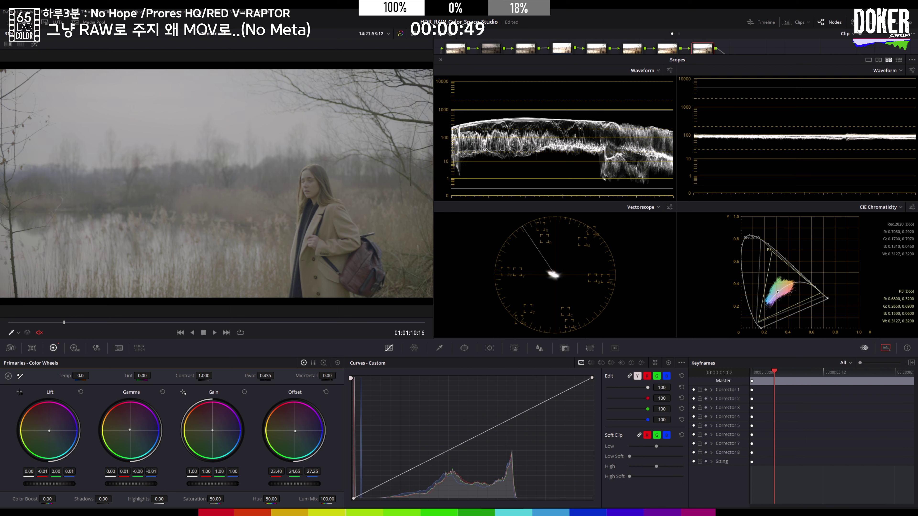
Warm the eighth node by setting its Tint to -10.50 and its Temp to 140.0.
left_click_drag(126, 432, 129, 430)
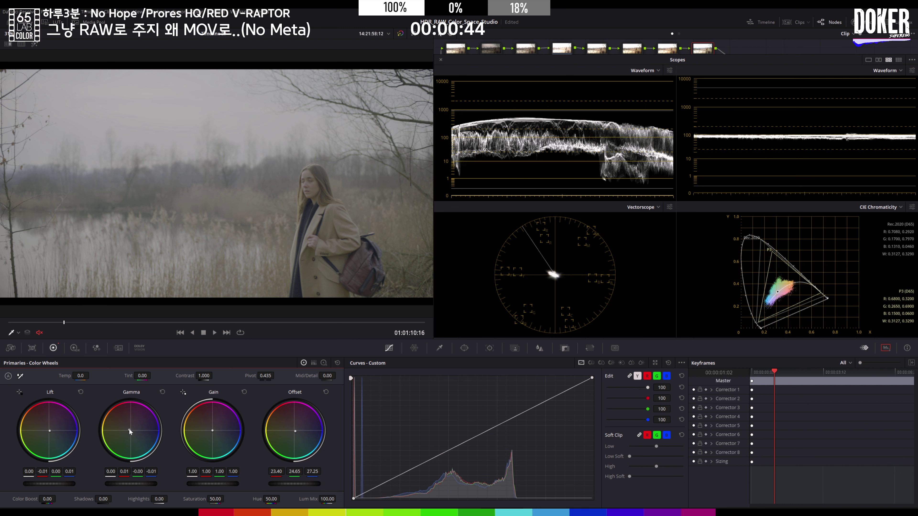
left_click_drag(143, 376, 152, 376)
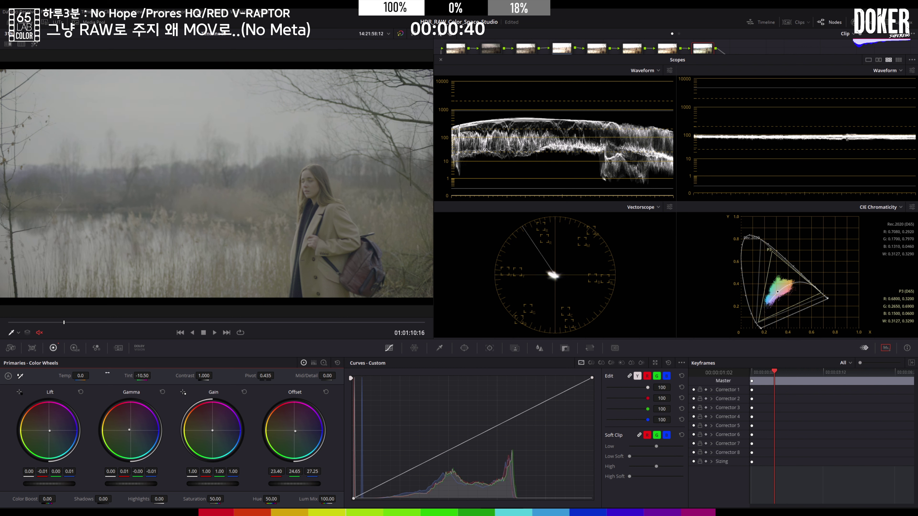
left_click_drag(80, 376, 91, 375)
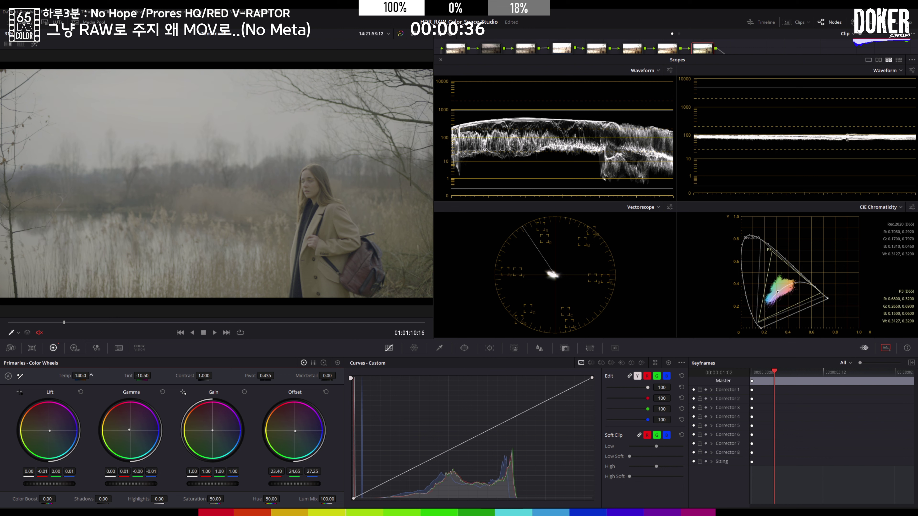
Balance the eighth node's RGB color wheels: Gamma 0.01/-0.00/-0.02, Gain 0.99/1.00/1.01 and Lift -0.01/0.00/0.02.
left_click_drag(129, 436, 129, 434)
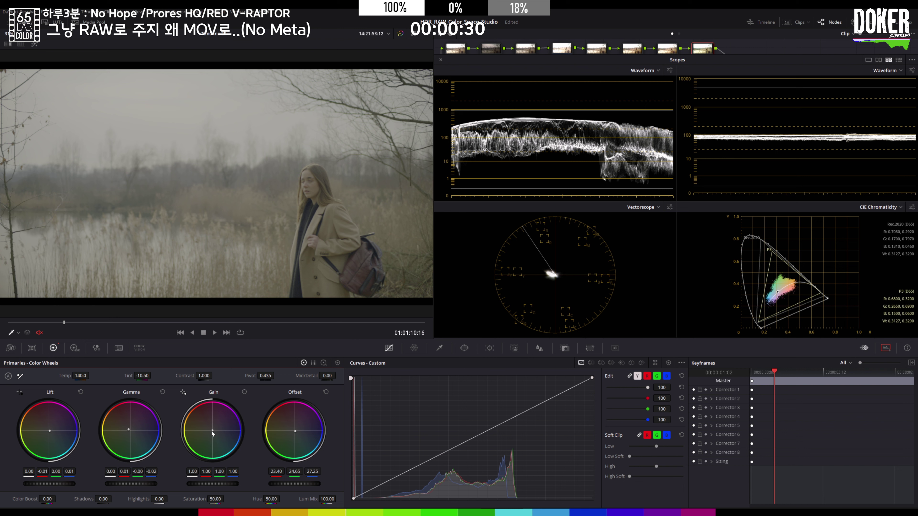
left_click_drag(213, 434, 215, 434)
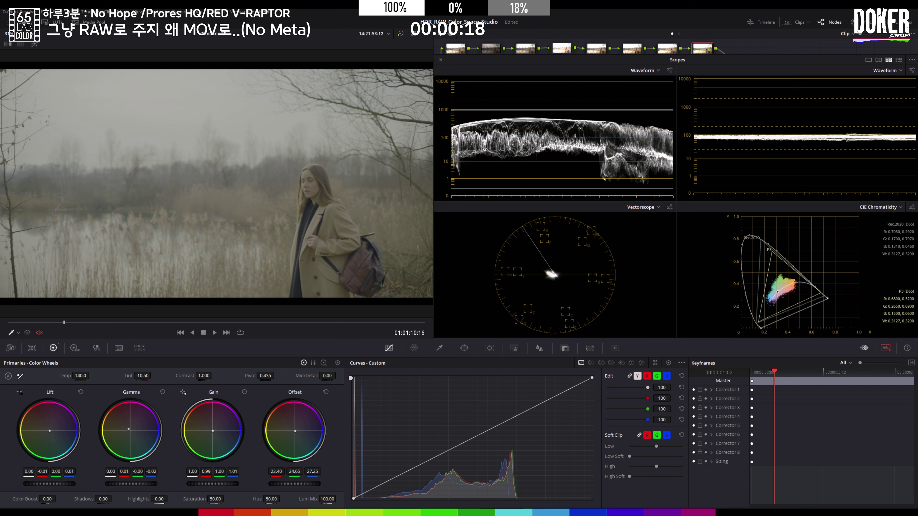
left_click_drag(49, 431, 50, 431)
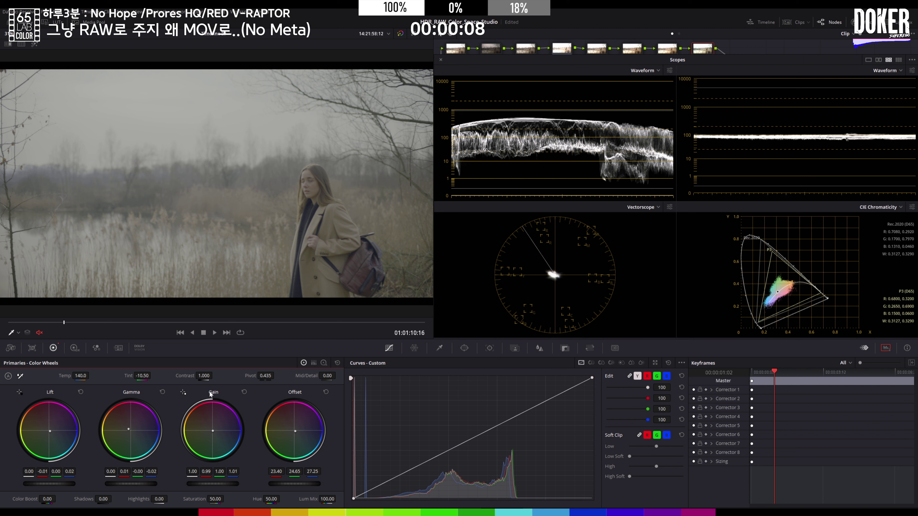
Set the eighth node's Temp to 250.0 and its RGB Gamma to 0.01/-0.00/-0.03, Lift to -0.01/0.00/0.03 and Gain to 0.98/1.00/1.02.
left_click_drag(80, 375, 91, 375)
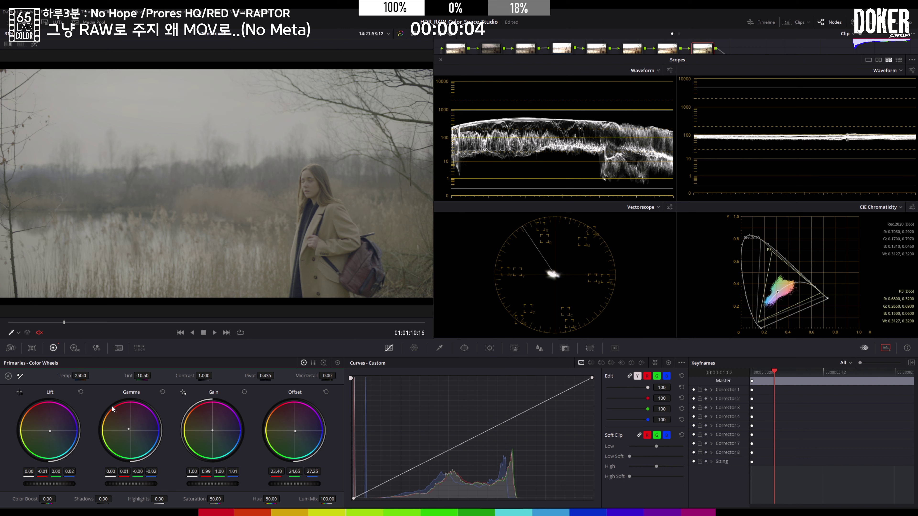
left_click_drag(130, 431, 128, 429)
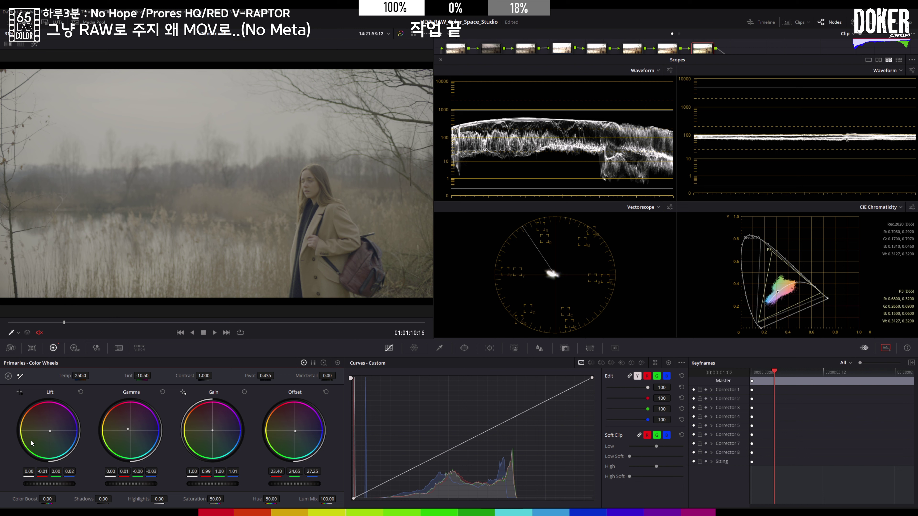
left_click_drag(50, 431, 50, 431)
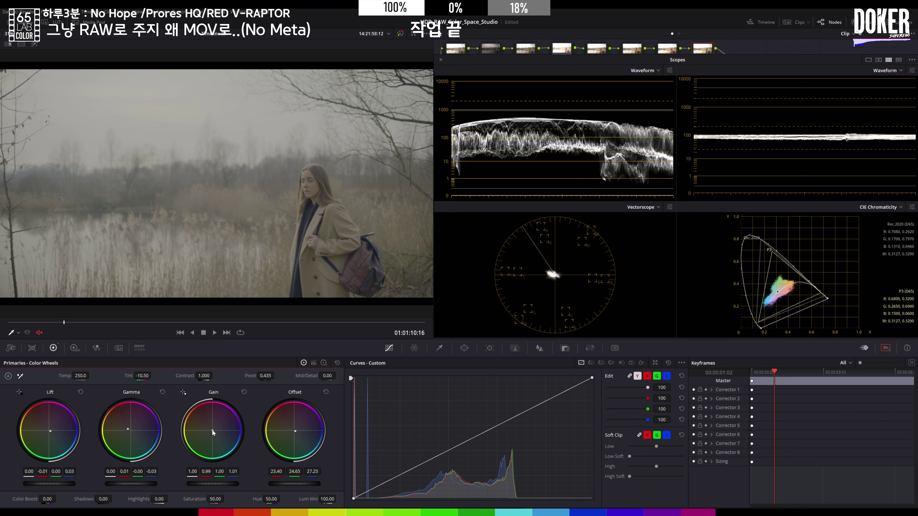
left_click_drag(212, 431, 213, 430)
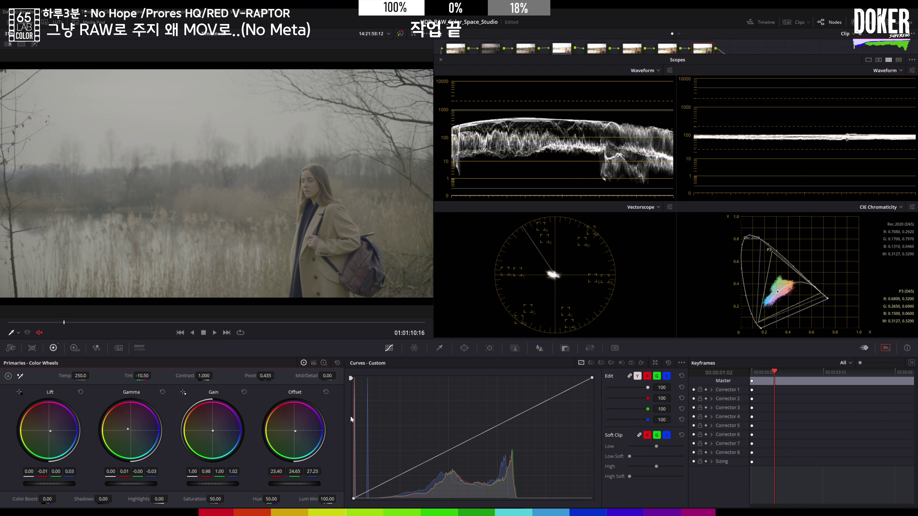
Add a ninth serial node after the eighth and slightly lower the white endpoint of the second node's custom curve.
key("alt+s")
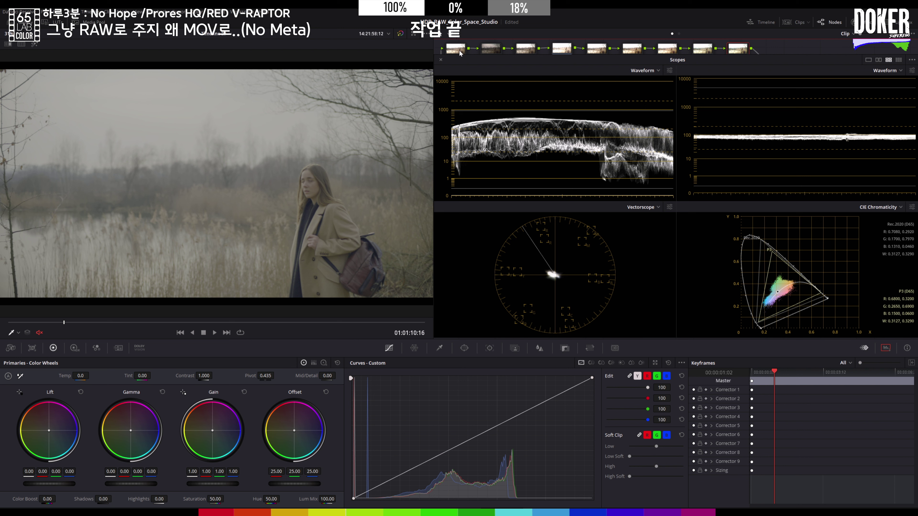
key("Home")
key("Down")
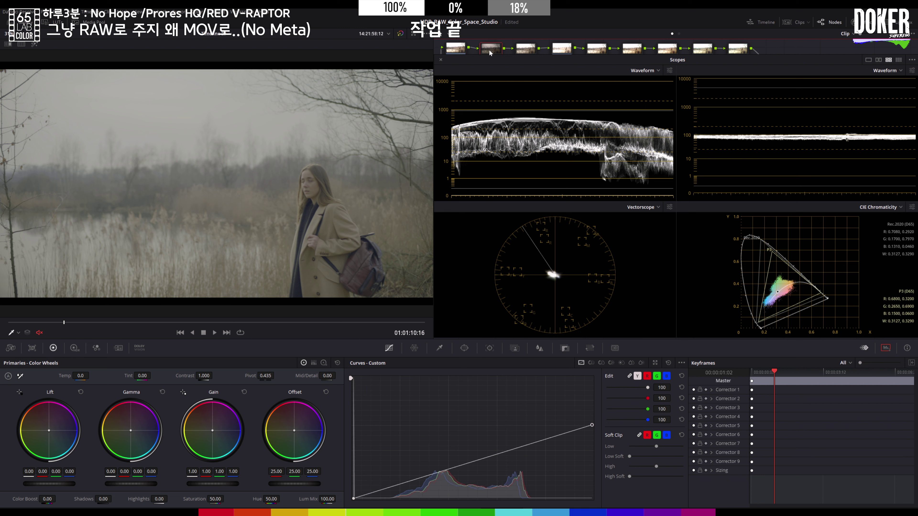
left_click_drag(591, 425, 593, 430)
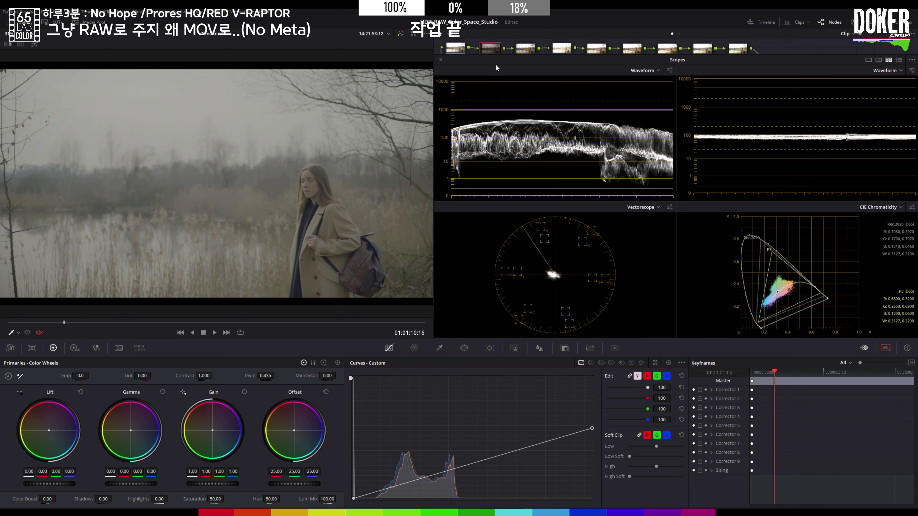
Move the third node's curve point down toward the shadows, raise the fourth node's curve point toward the midtones, and preview the clip.
left_click(523, 50)
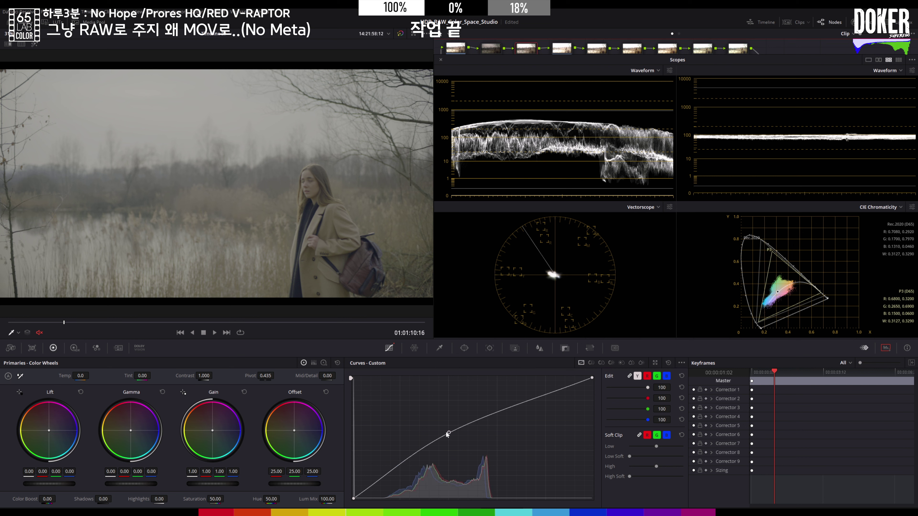
left_click_drag(448, 432, 433, 446)
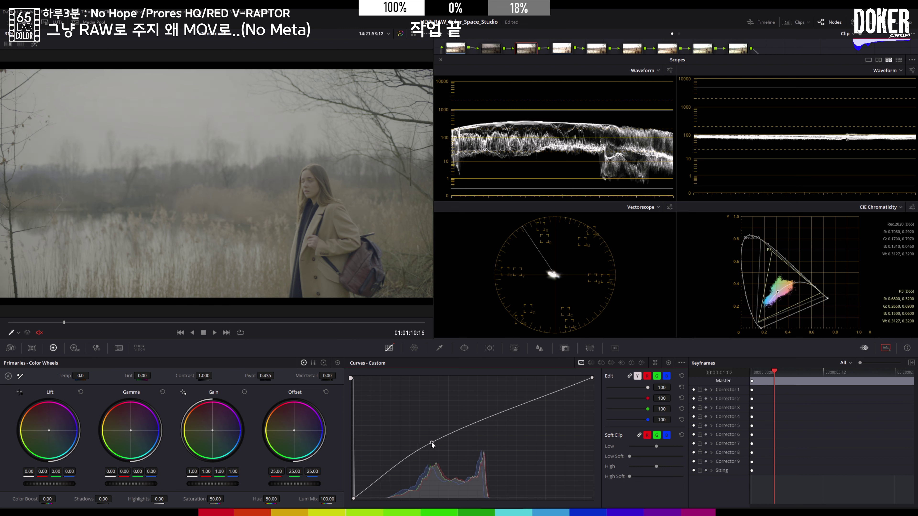
left_click(565, 51)
left_click_drag(425, 447, 436, 443)
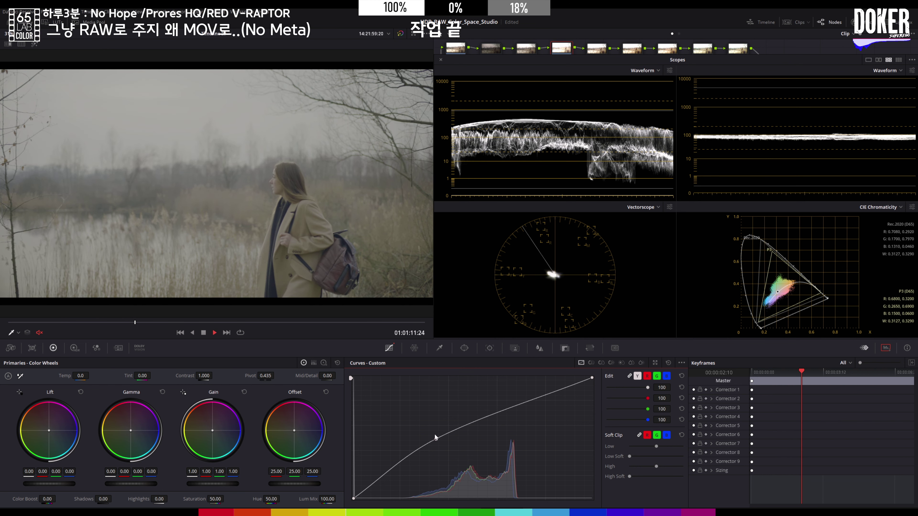
key("space")
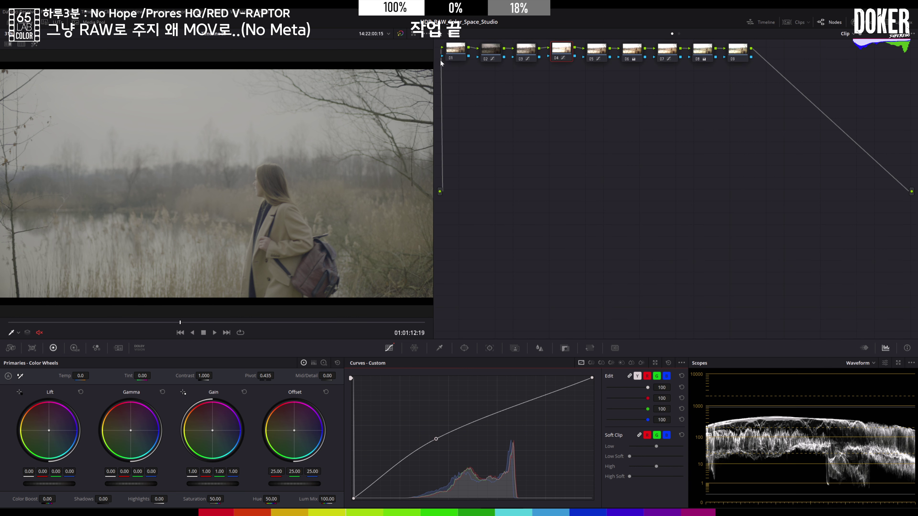
Close the enlarged scopes, remove the highlight point from the fifth node's custom curve and fine-tune its shadow point.
left_click(441, 59)
left_click(597, 50)
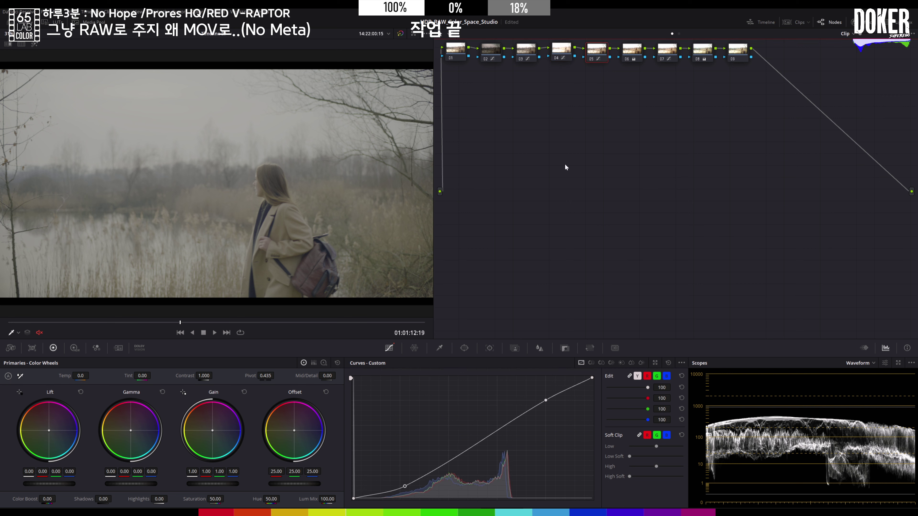
left_click_drag(404, 488, 409, 485)
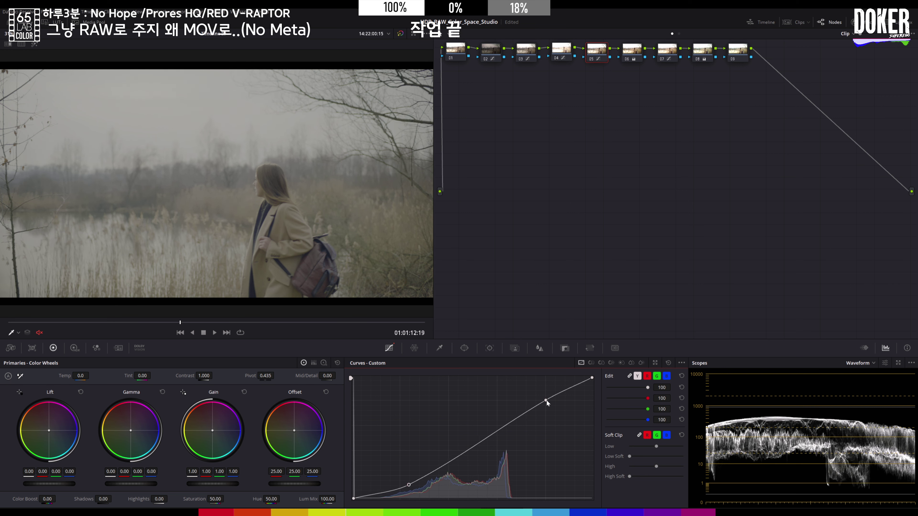
left_click_drag(546, 400, 545, 404)
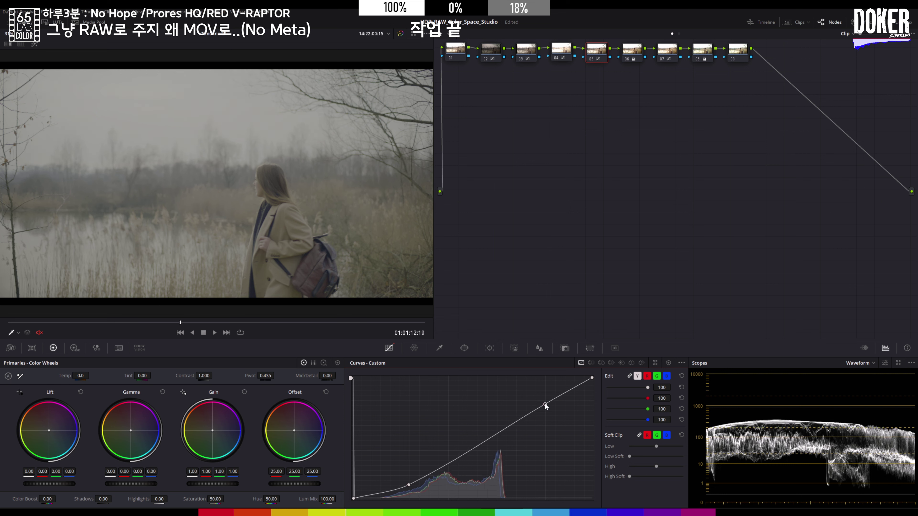
right_click(545, 403)
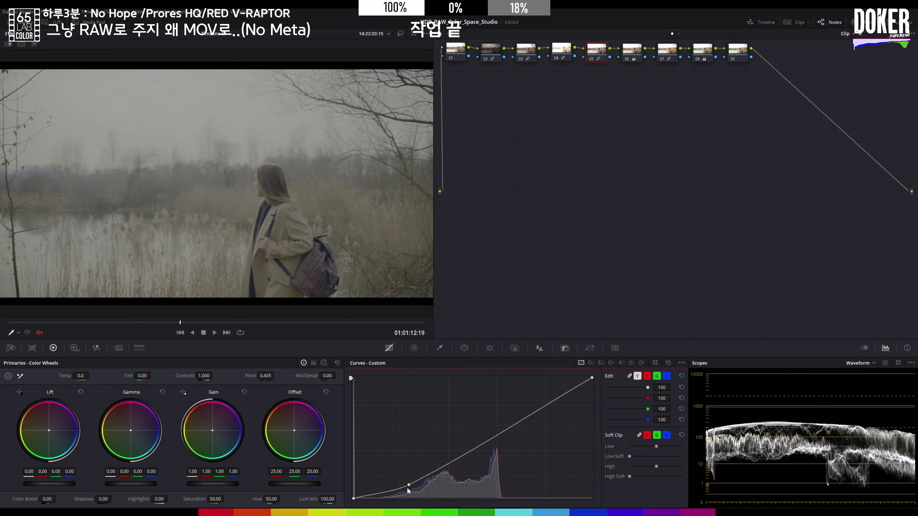
left_click_drag(408, 486, 405, 487)
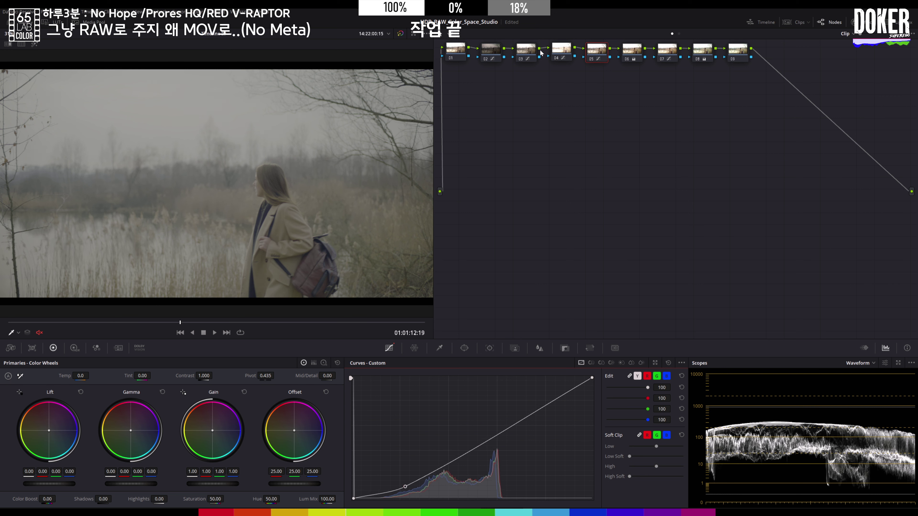
Raise the lower-midtone point on the fourth node's custom curve slightly to brighten the image.
left_click(560, 50)
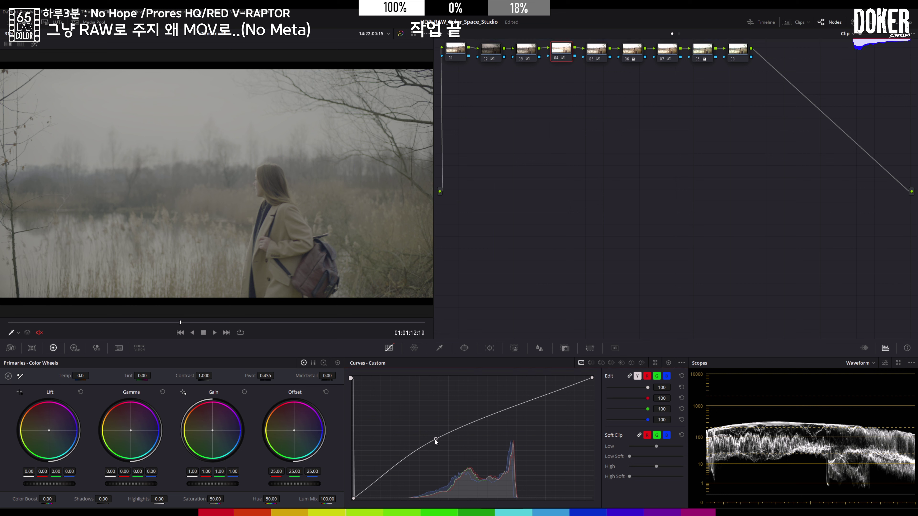
left_click_drag(435, 439, 438, 436)
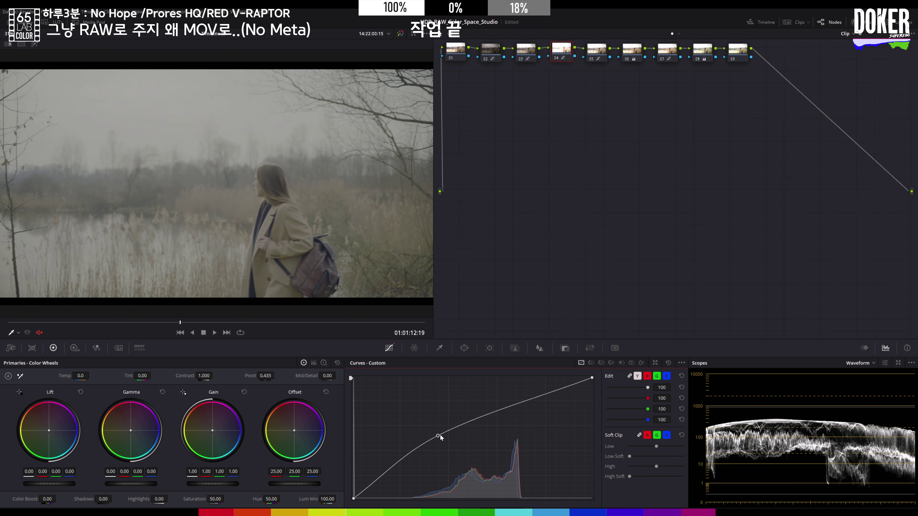
Show the clip thumbnails and copy clip 08's grade to all clips from 09 to the end, replacing their existing grades.
left_click(793, 22)
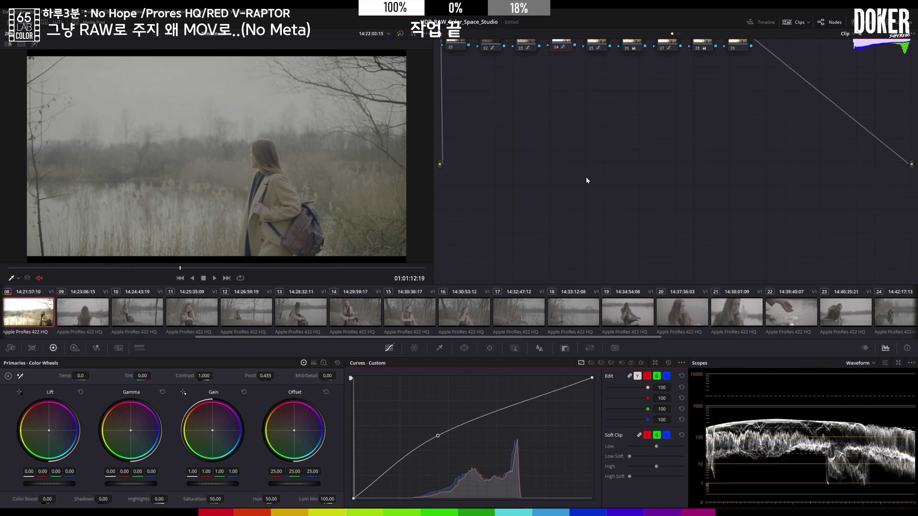
left_click(78, 312)
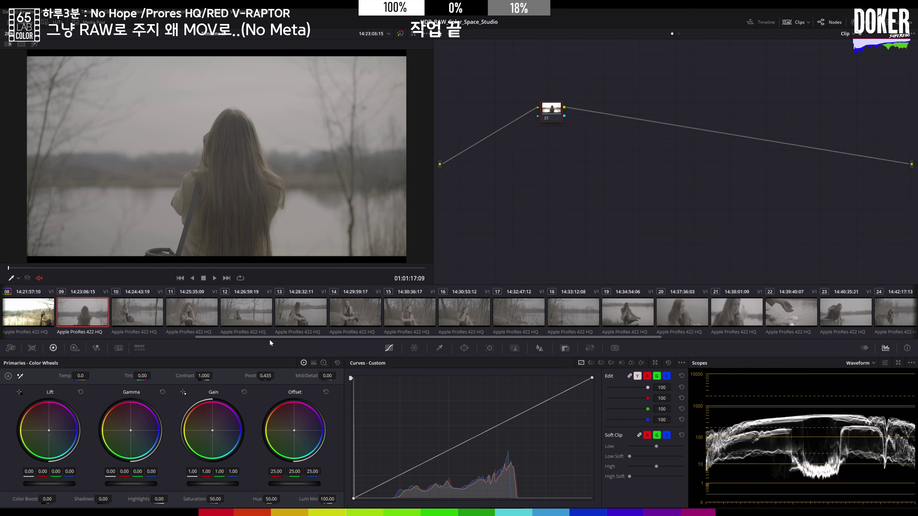
left_click_drag(270, 338, 697, 312)
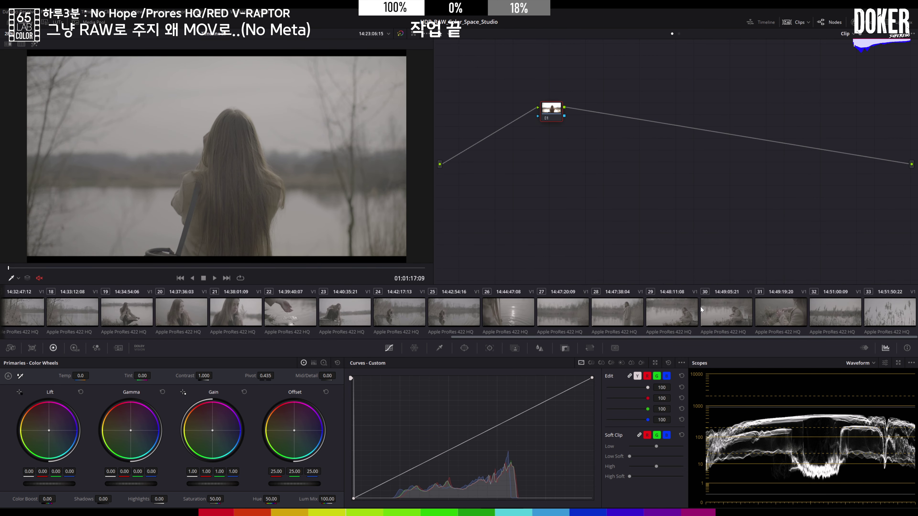
key("ctrl+a")
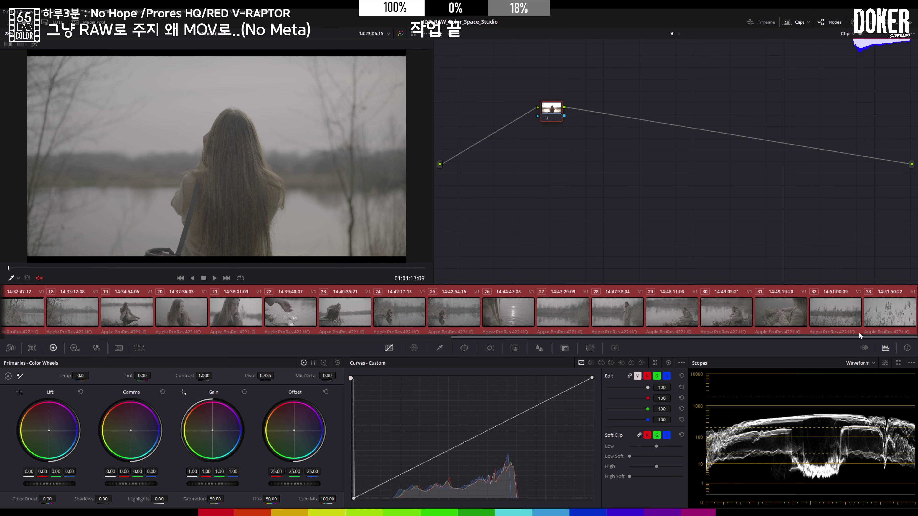
left_click_drag(856, 335, 332, 356)
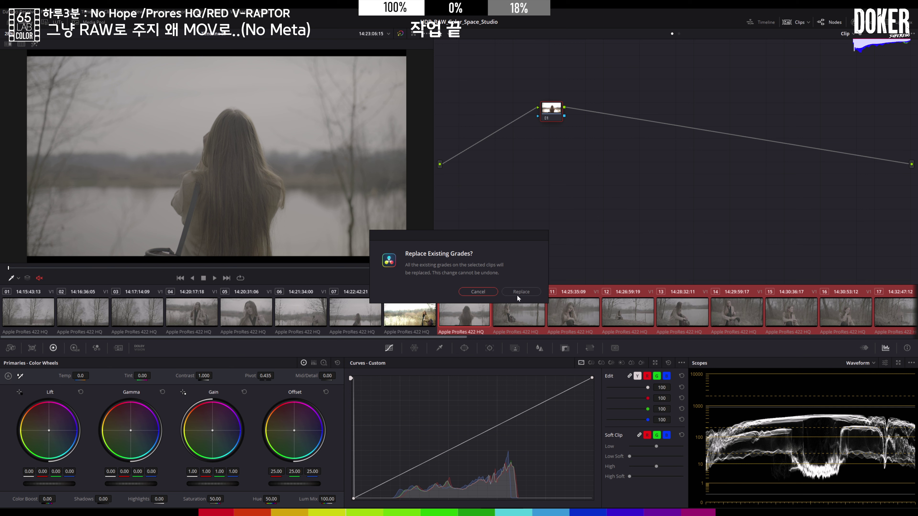
left_click(521, 292)
Copy clip 08's grade to clips 01 through 07, replacing their existing grades.
left_click(353, 317)
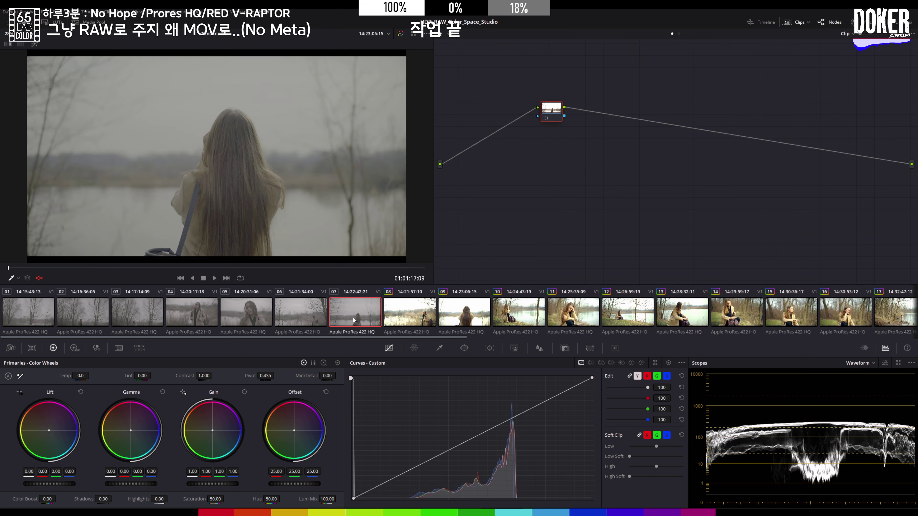
left_click(40, 318, "shift")
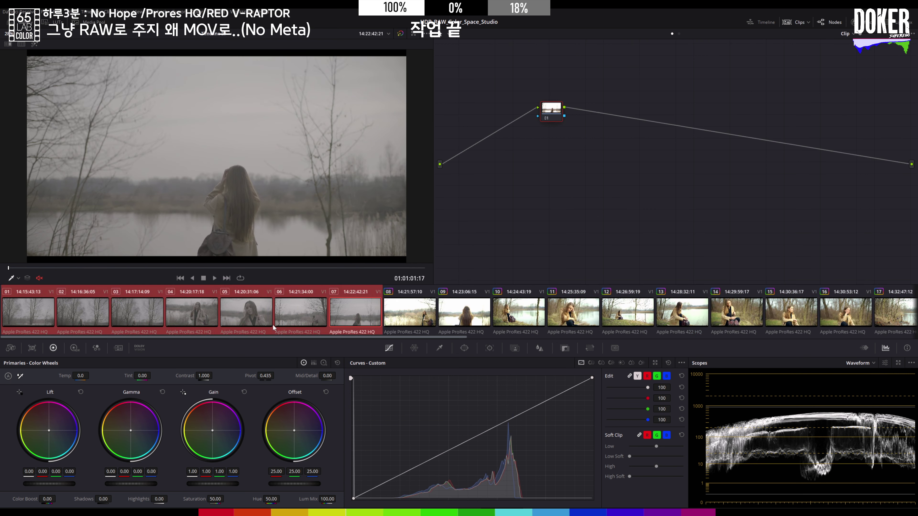
middle_click(427, 316)
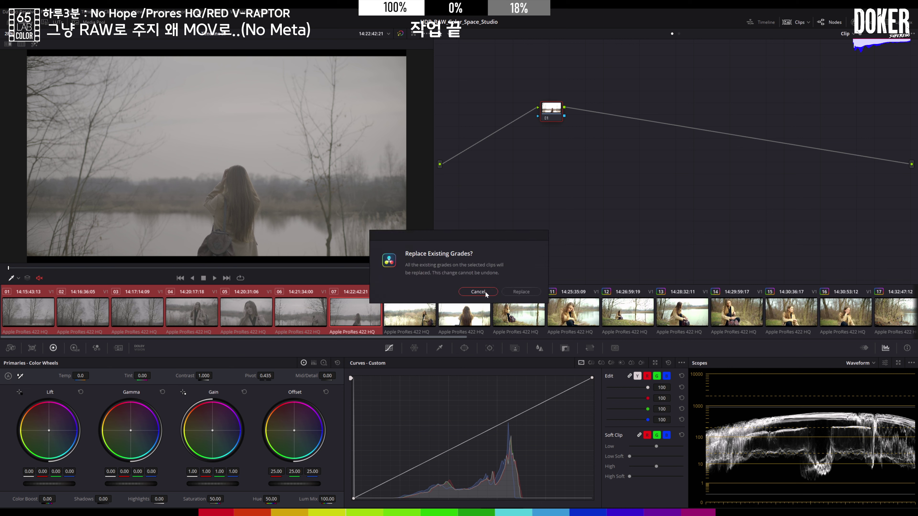
left_click(521, 292)
Open clip 01 and play it briefly to review the copied grade.
left_click(13, 317)
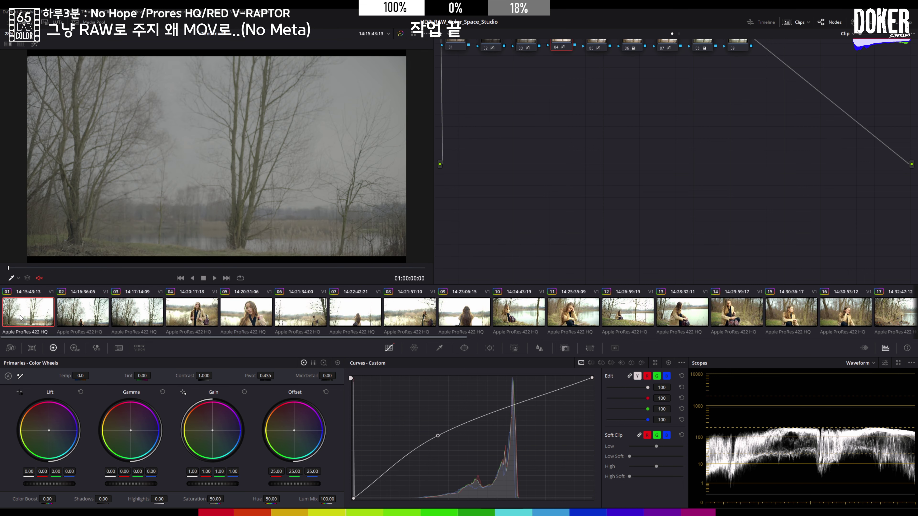
key("space")
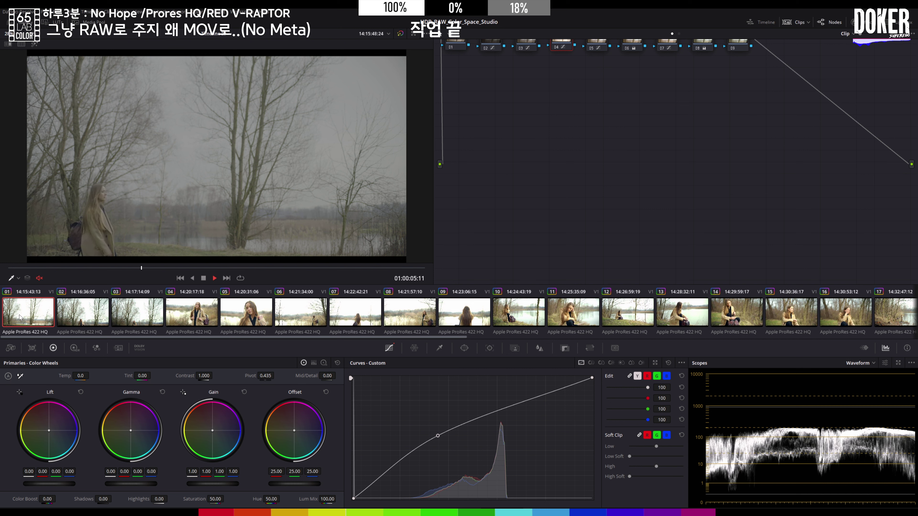
key("space")
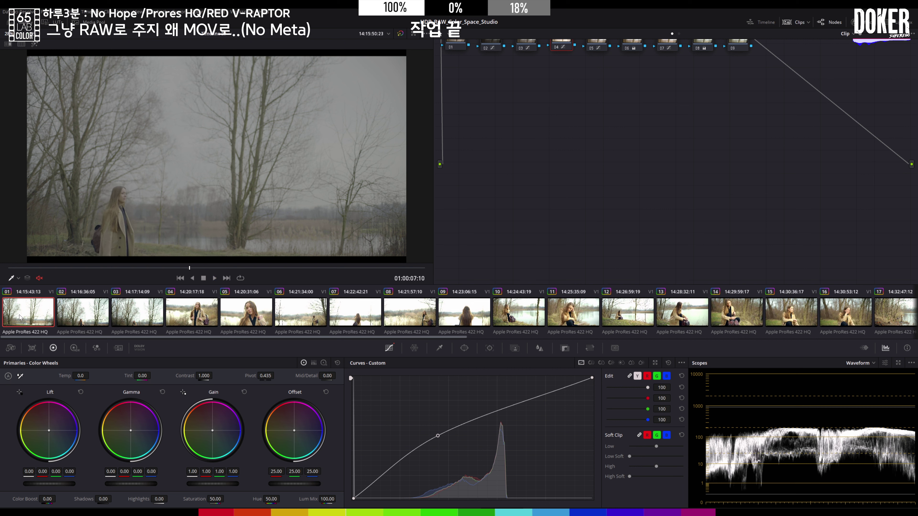
Play clip 01 through to its end and expand the scopes to review waveform, vectorscope and CIE chromaticity.
key("space")
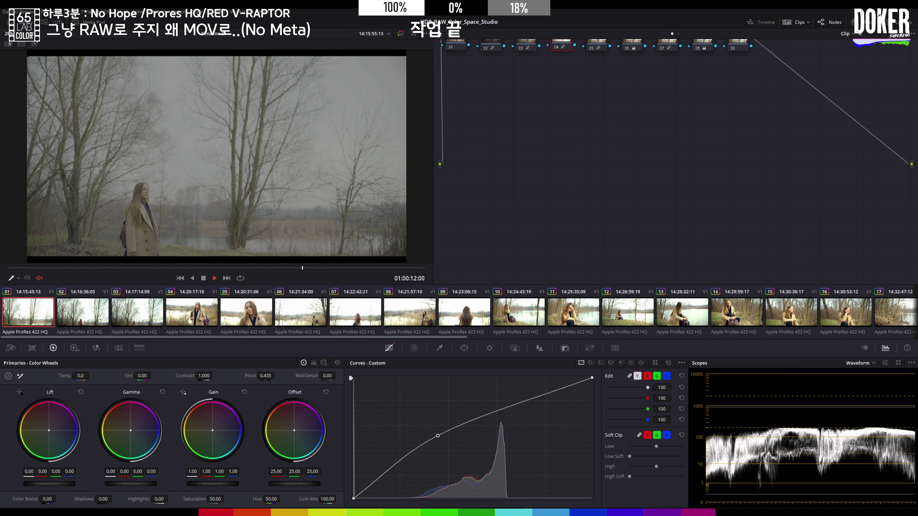
key("space")
left_click(898, 363)
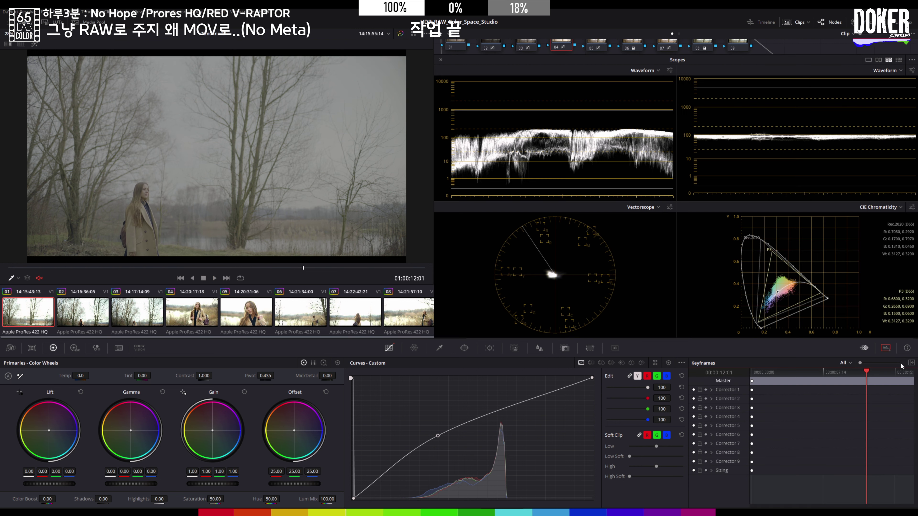
key("space")
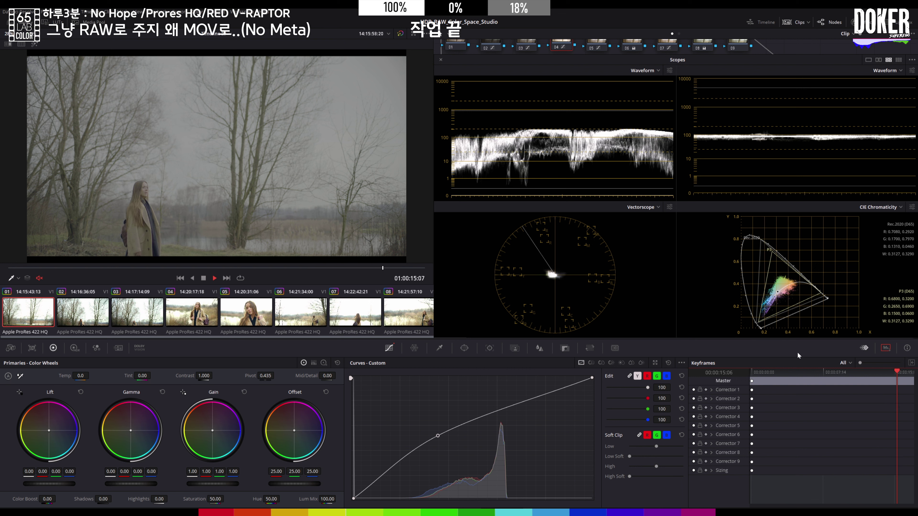
key("space")
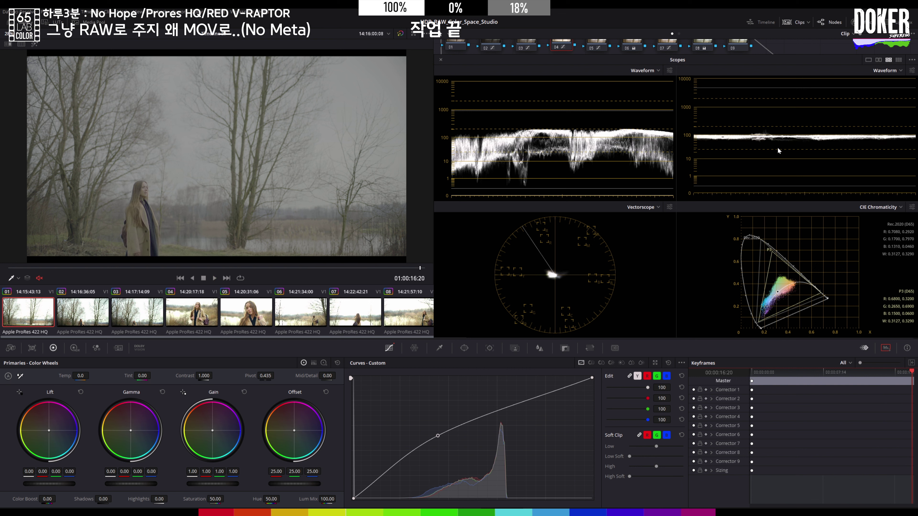
On node 09's Hue Vs Sat curve, raise cyan-to-blue saturation to about 1.36 and anchor green and magenta at about 1.00.
left_click(746, 48)
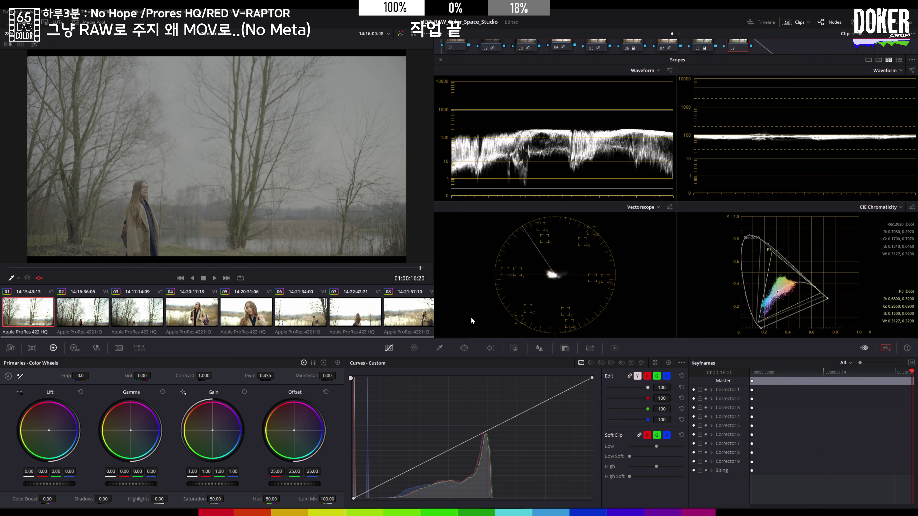
left_click(600, 363)
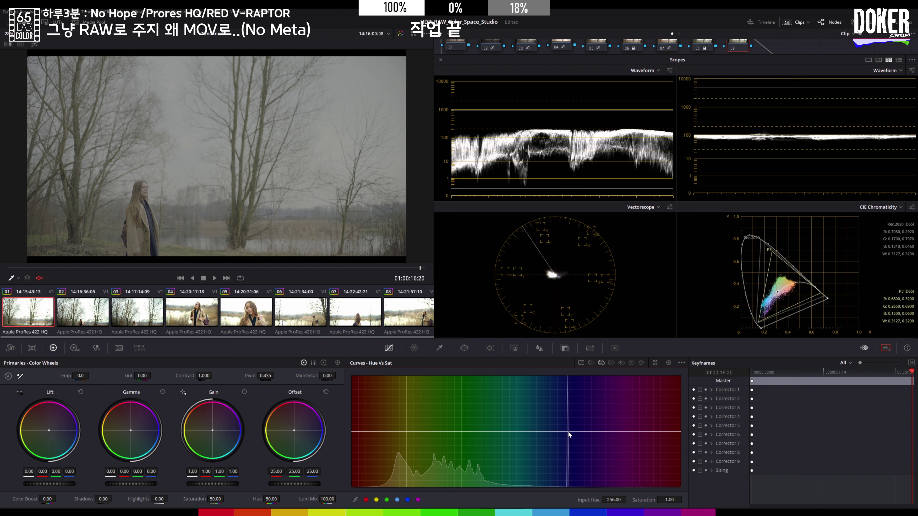
left_click_drag(568, 432, 570, 412)
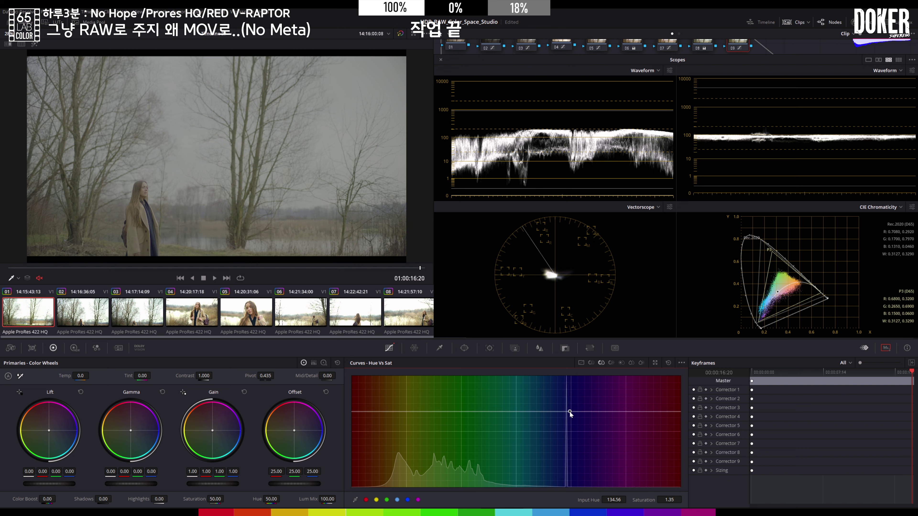
left_click(516, 412)
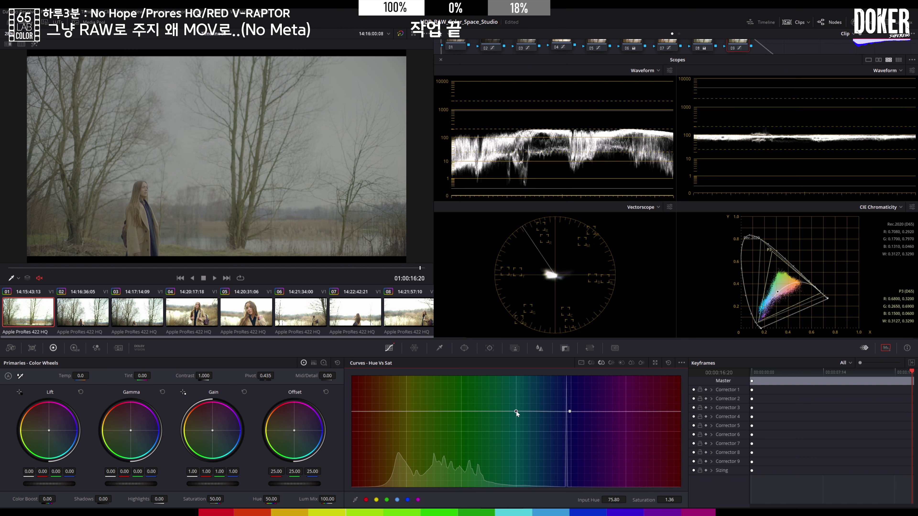
left_click_drag(461, 412, 451, 432)
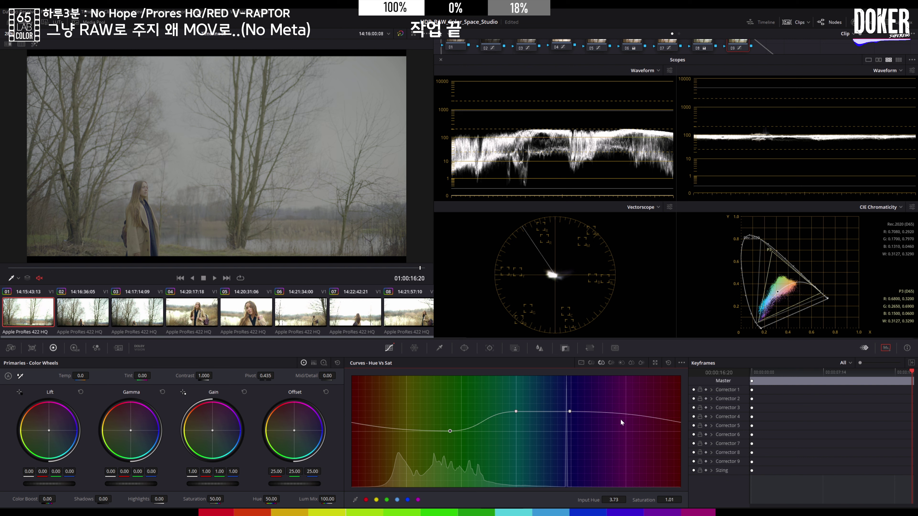
left_click_drag(642, 416, 629, 433)
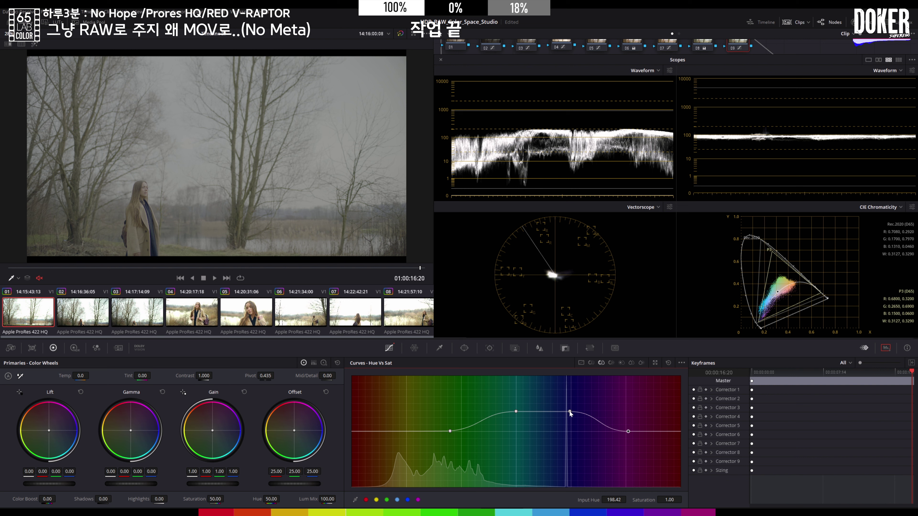
Lower the Hue Vs Sat cyan and blue points to about 1.23 and 1.21 saturation, and move the green and magenta anchors farther outward.
left_click_drag(569, 411, 571, 419)
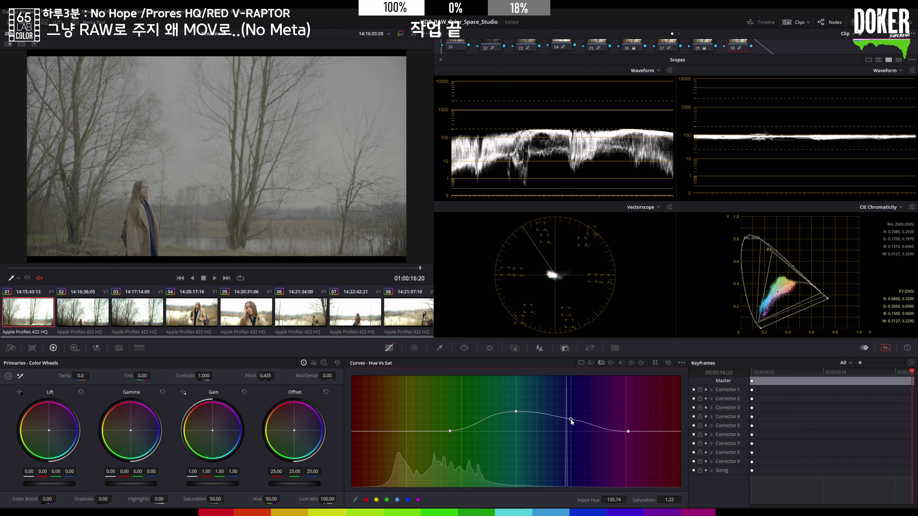
left_click_drag(517, 412, 515, 419)
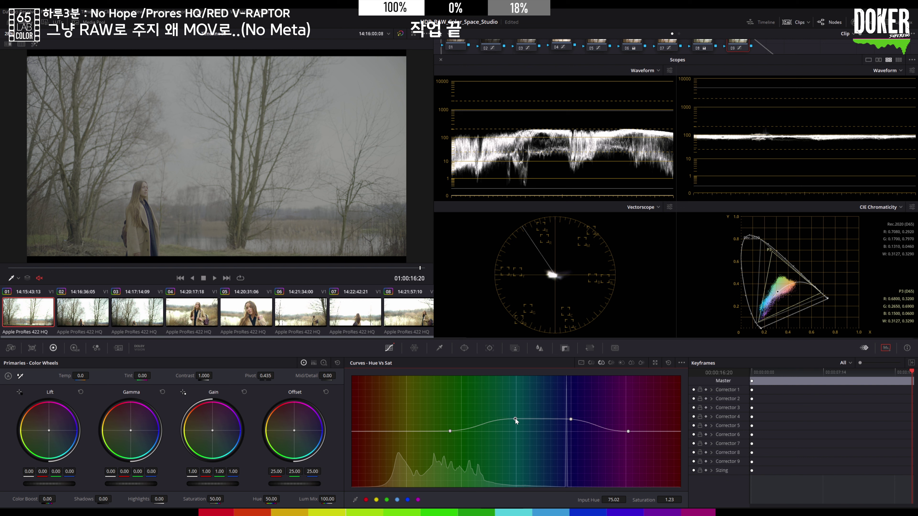
left_click_drag(451, 432, 438, 433)
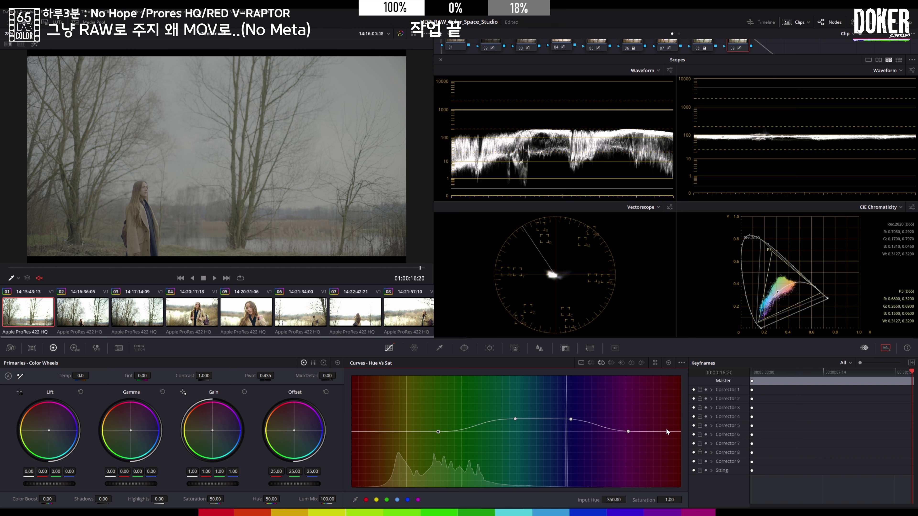
left_click_drag(628, 431, 634, 433)
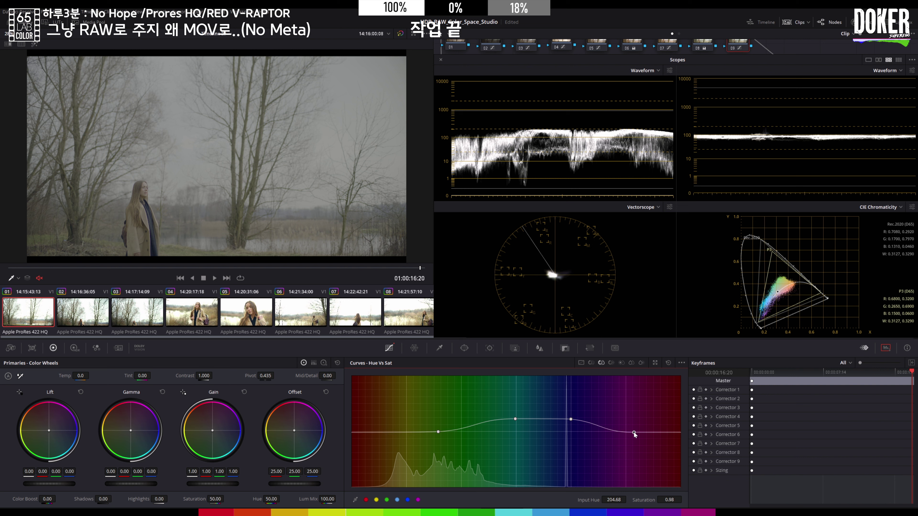
left_click_drag(571, 421, 562, 421)
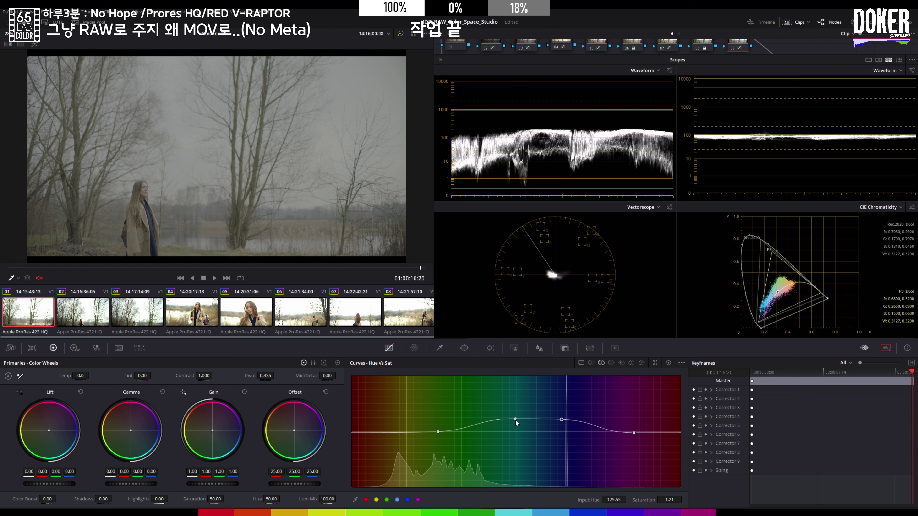
left_click(516, 420)
Add a serial node after node 09, set its temperature to 250, and shift gain toward blue with red 0.98 and blue 1.04.
key("alt+s")
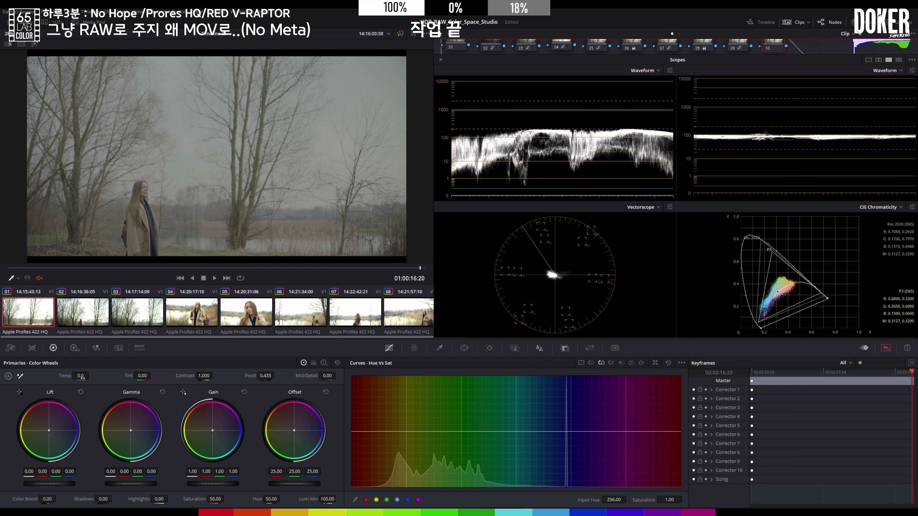
left_click_drag(80, 376, 91, 375)
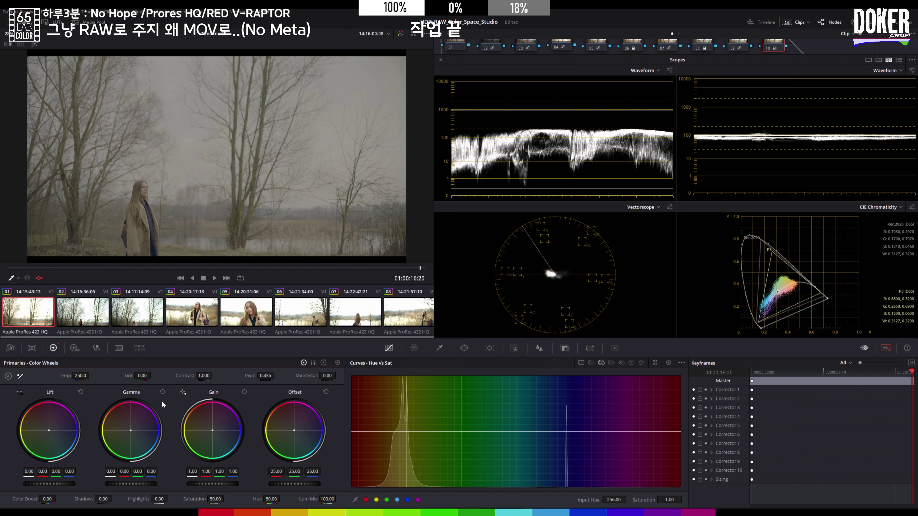
left_click_drag(214, 433, 217, 435)
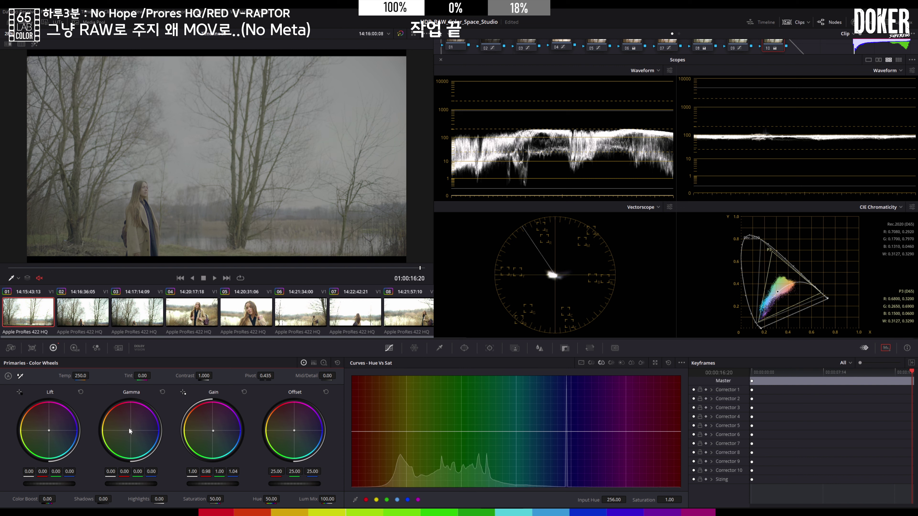
Balance node 10's gamma toward yellow with red 0.01 and blue -0.02, and make a tiny lift colour adjustment.
left_click_drag(130, 431, 129, 433)
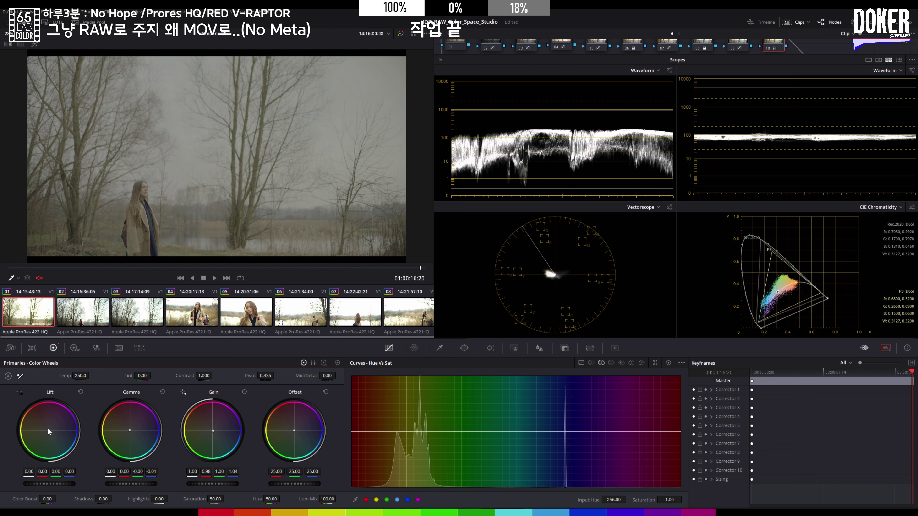
left_click_drag(49, 432, 49, 432)
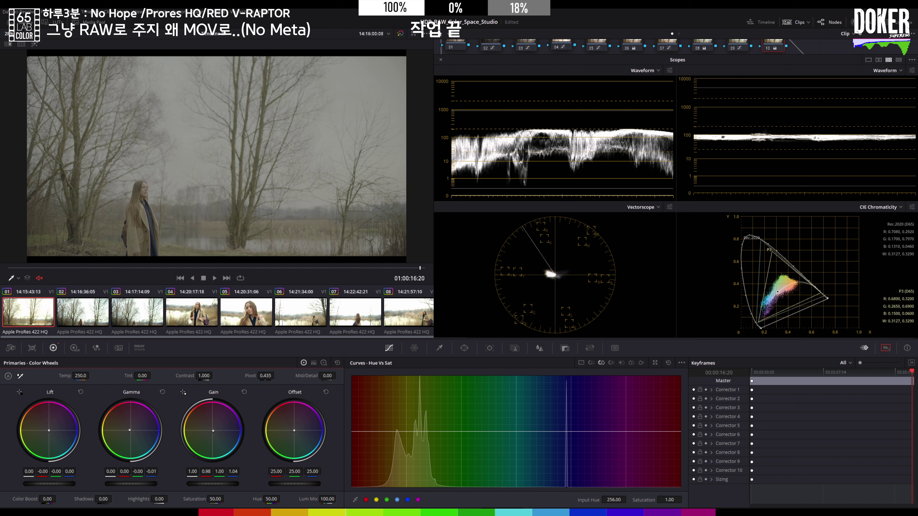
left_click_drag(129, 432, 129, 432)
left_click_drag(49, 432, 53, 434)
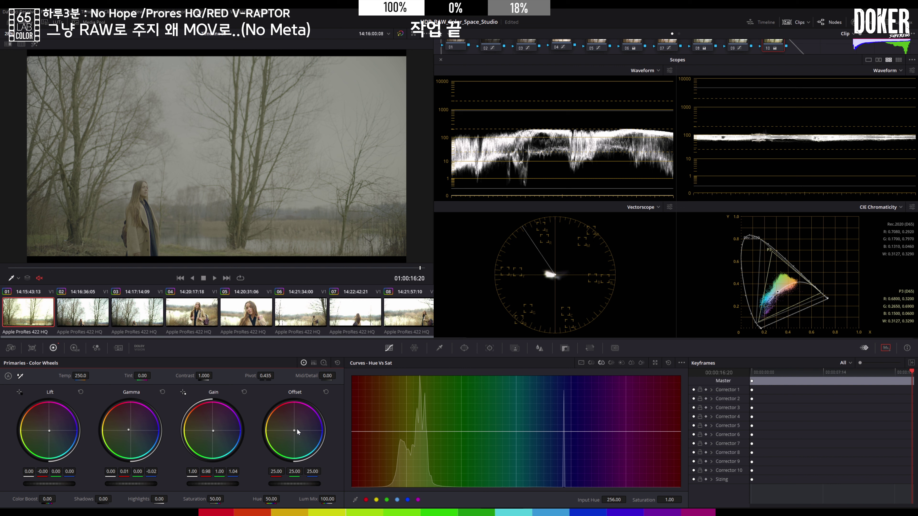
Shift node 10's offset to red 24.60, green 24.87, blue 25.78 and set its temperature to 320.
left_click_drag(294, 433, 295, 433)
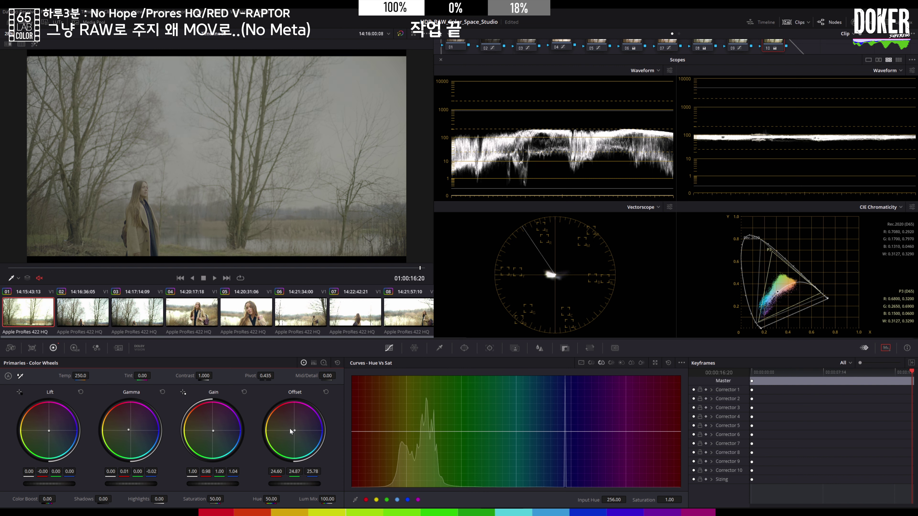
left_click_drag(80, 375, 92, 375)
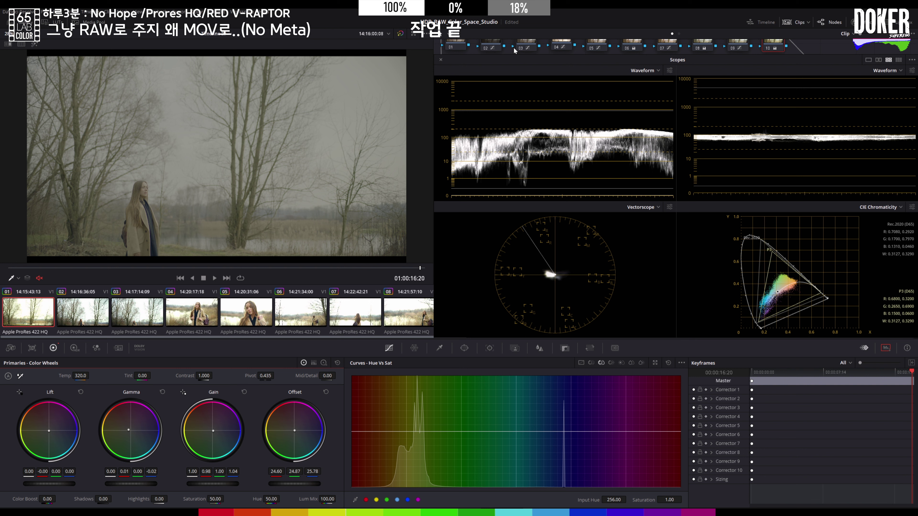
Check node 02's custom curve, then finely adjust the midtone point on node 03's curve and the shadow point on node 05's curve.
left_click(498, 46)
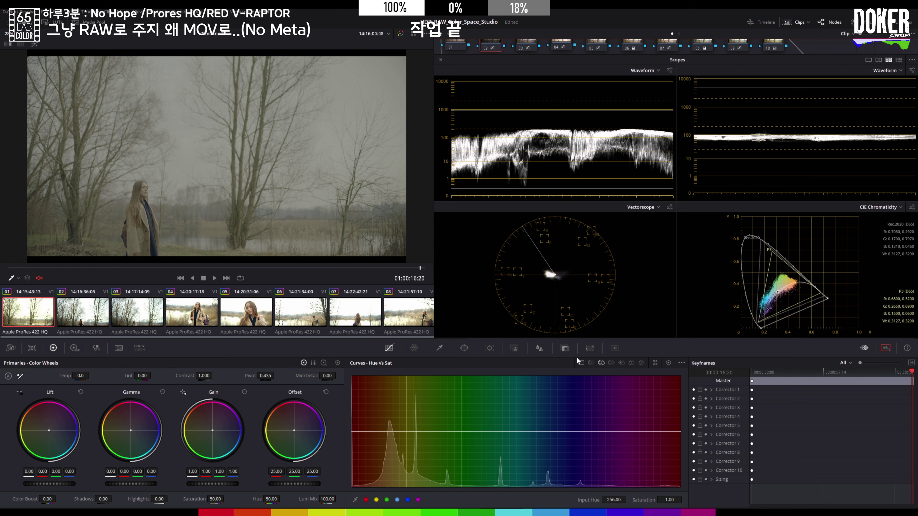
left_click(581, 362)
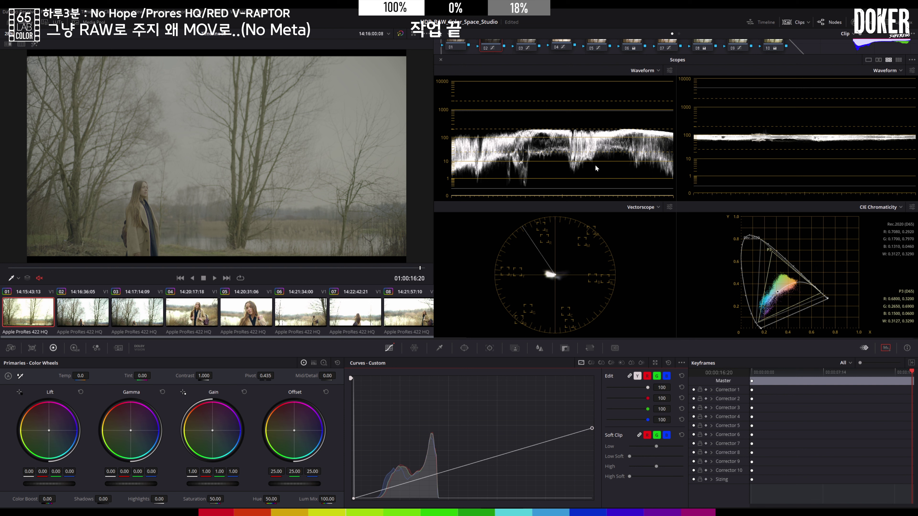
left_click(526, 49)
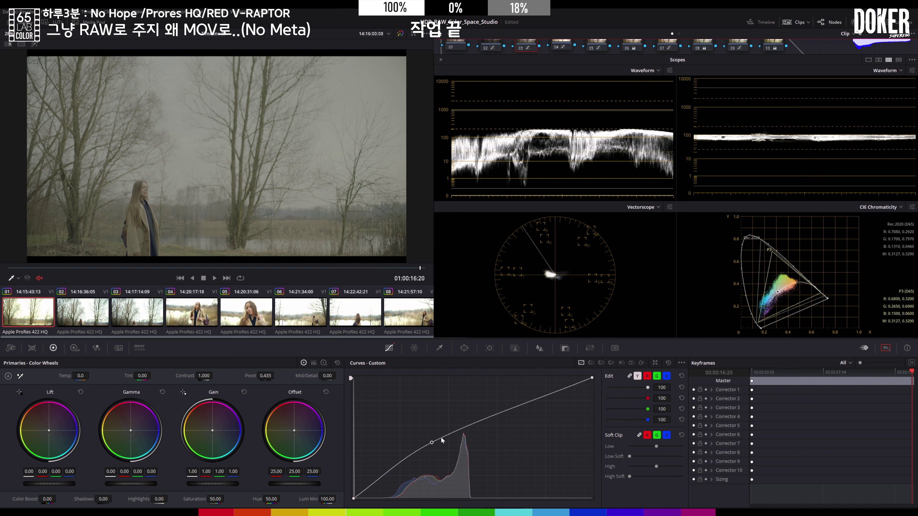
left_click_drag(432, 443, 432, 445)
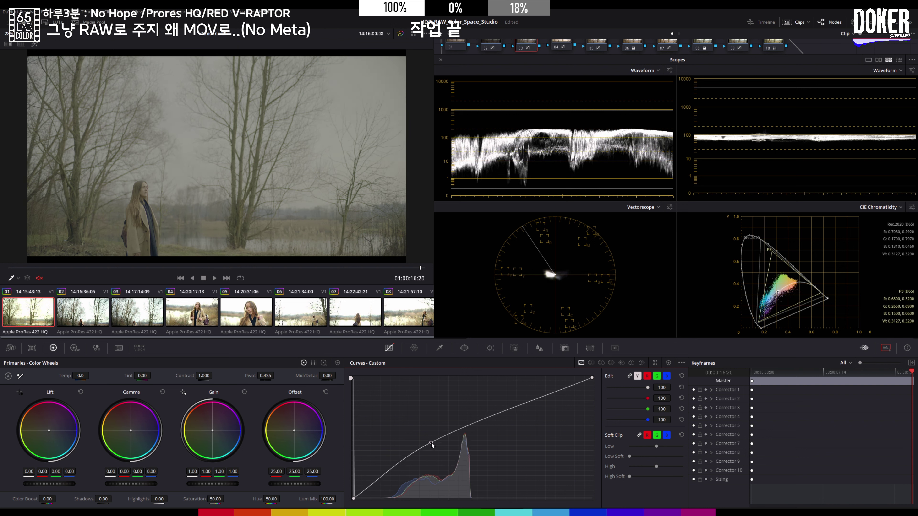
left_click(598, 46)
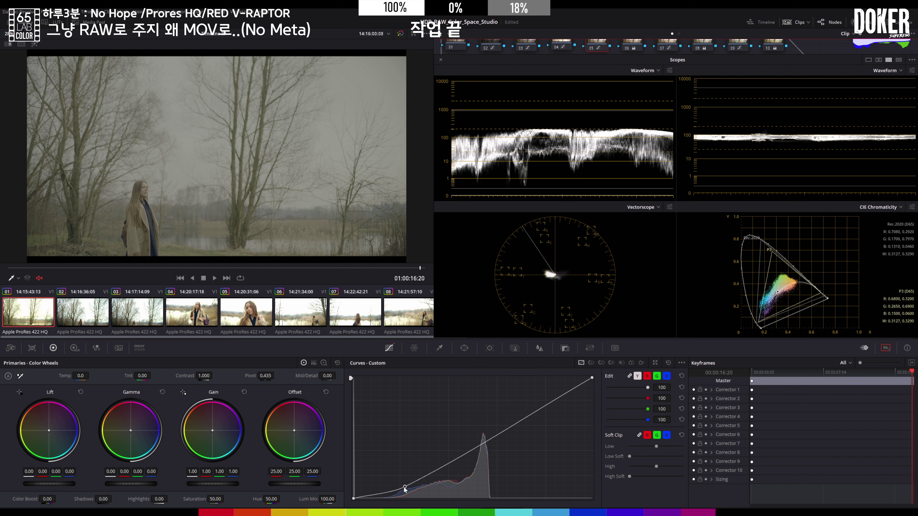
left_click_drag(405, 489, 405, 489)
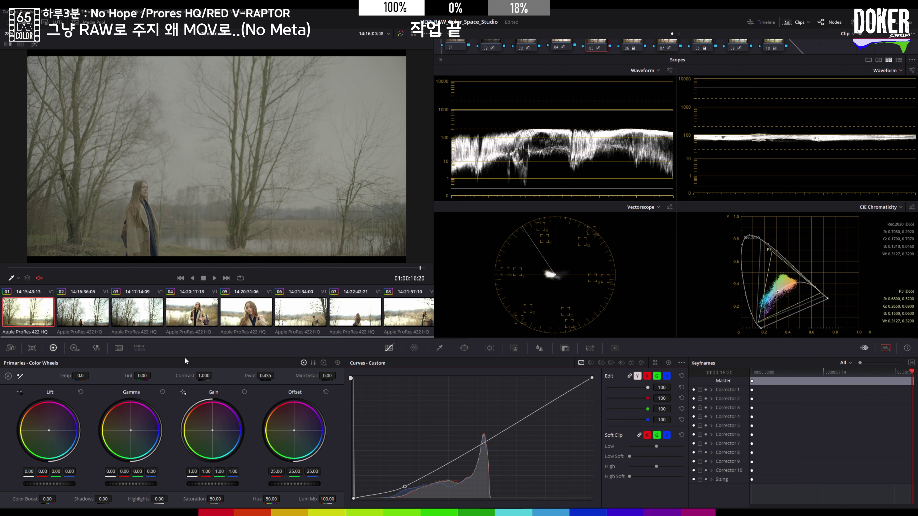
Close the expanded scopes, copy clip 01's grade to all clips from 02 onward, replacing their existing grades, and reopen clip 01.
left_click(76, 312)
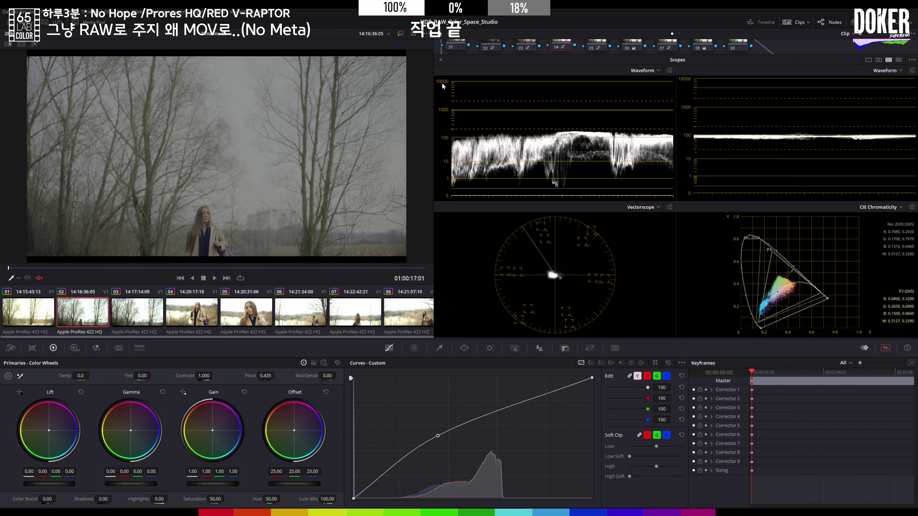
left_click(440, 59)
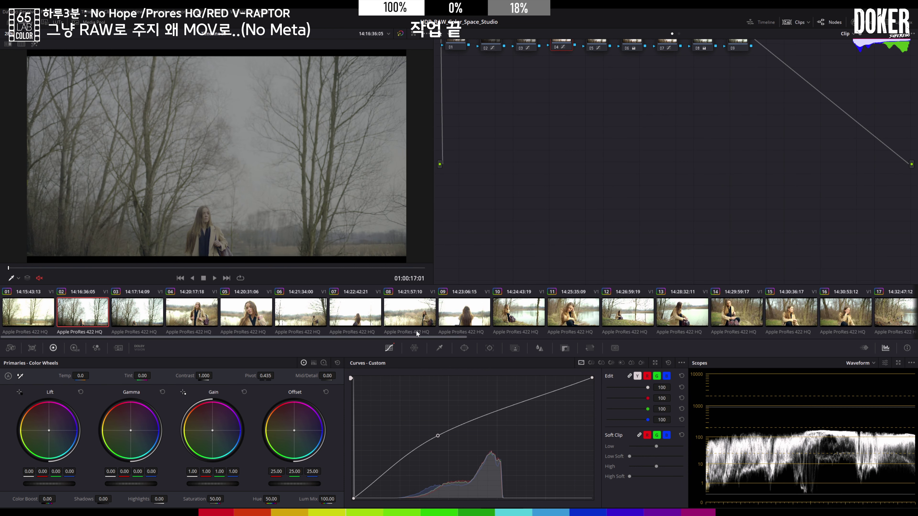
left_click_drag(415, 337, 290, 361)
left_click(900, 332, "shift")
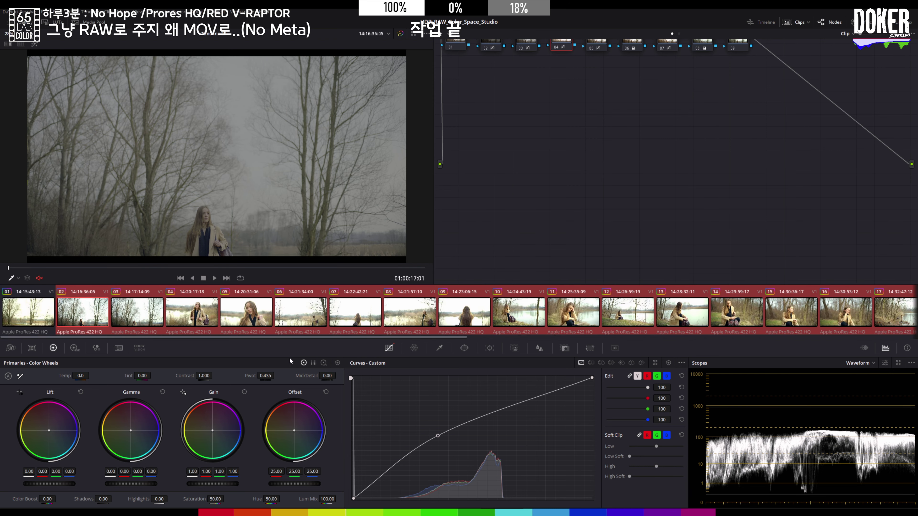
middle_click(28, 313)
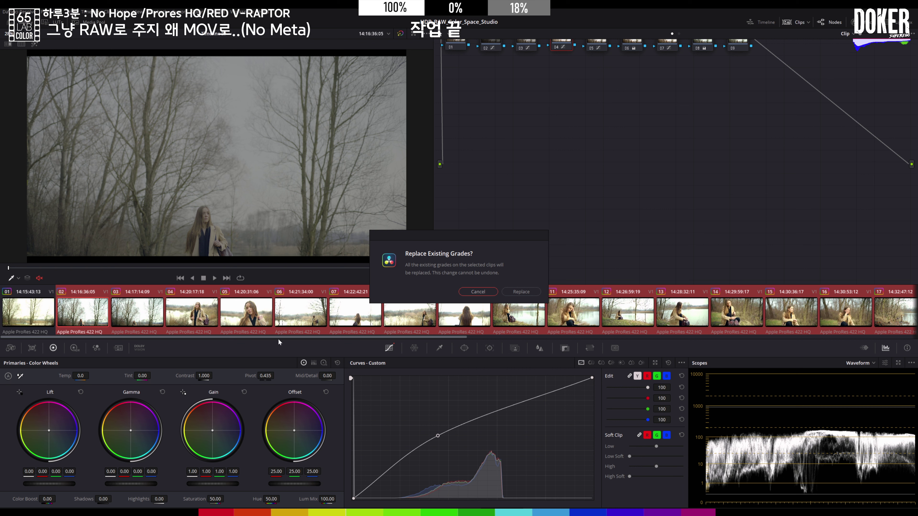
left_click(521, 292)
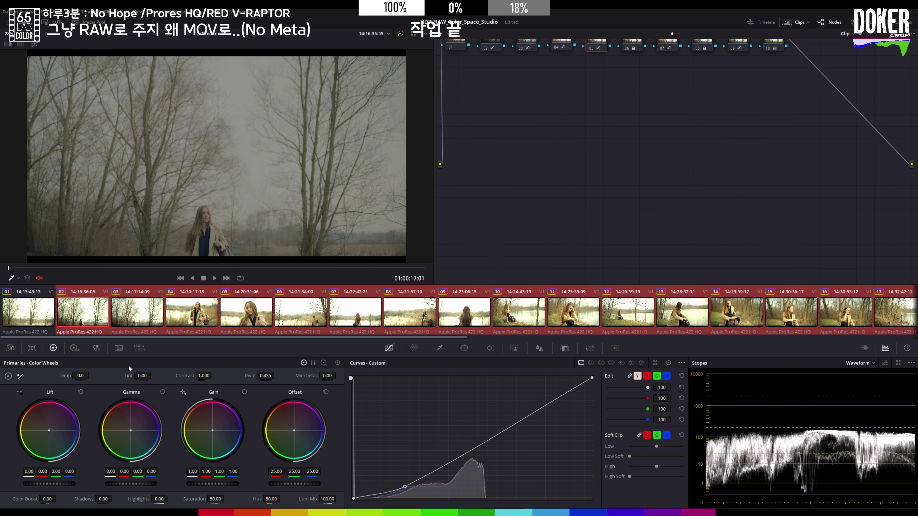
left_click(39, 321)
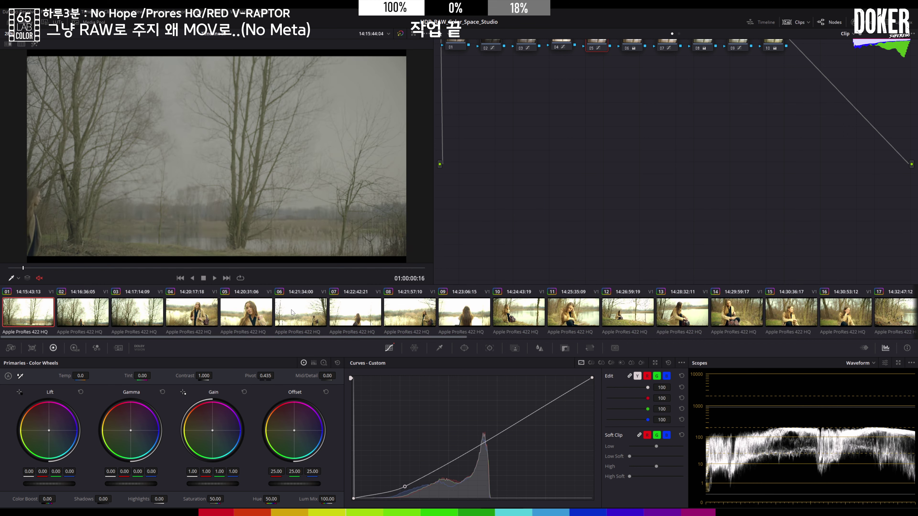
Play back clips 06 and 07 to check the copied grade on the other shots.
left_click(304, 313)
key("space")
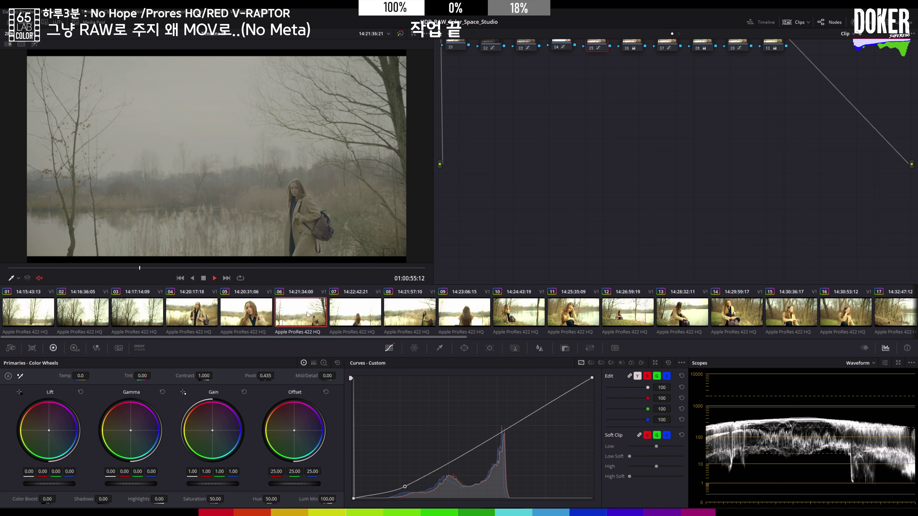
key("space")
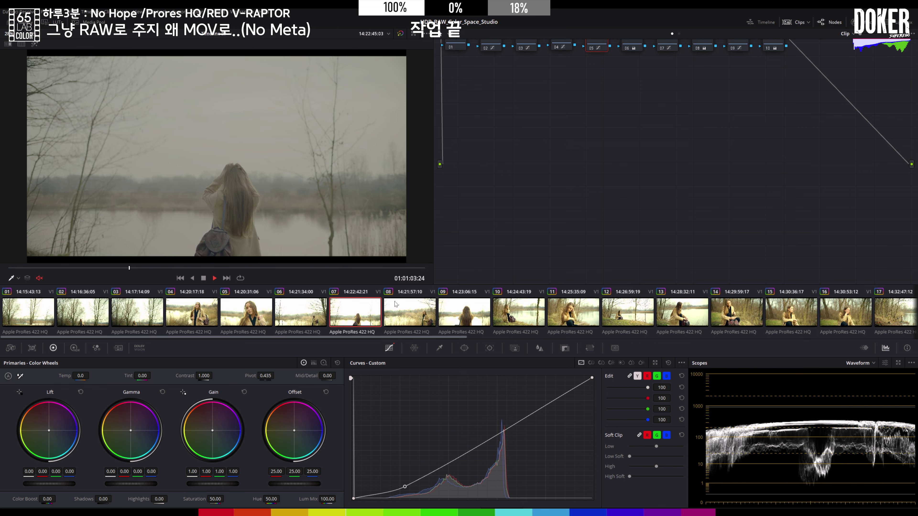
key("space")
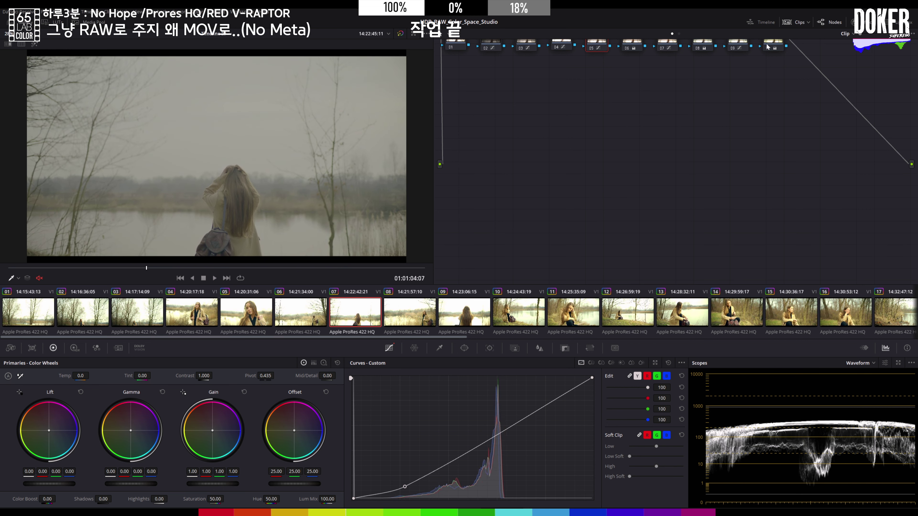
On clip 07, add a serial node after node 10 and a parallel node beneath the new one.
left_click(774, 46)
key("alt+s")
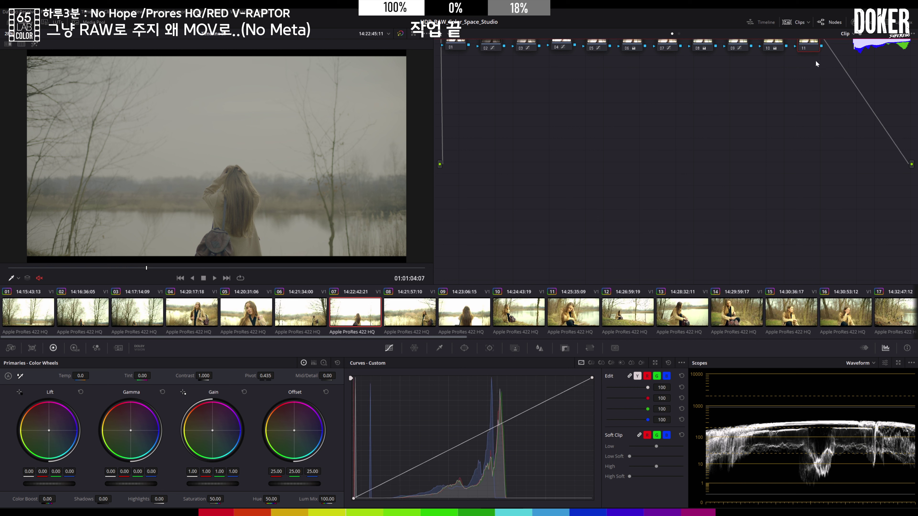
key("alt+p")
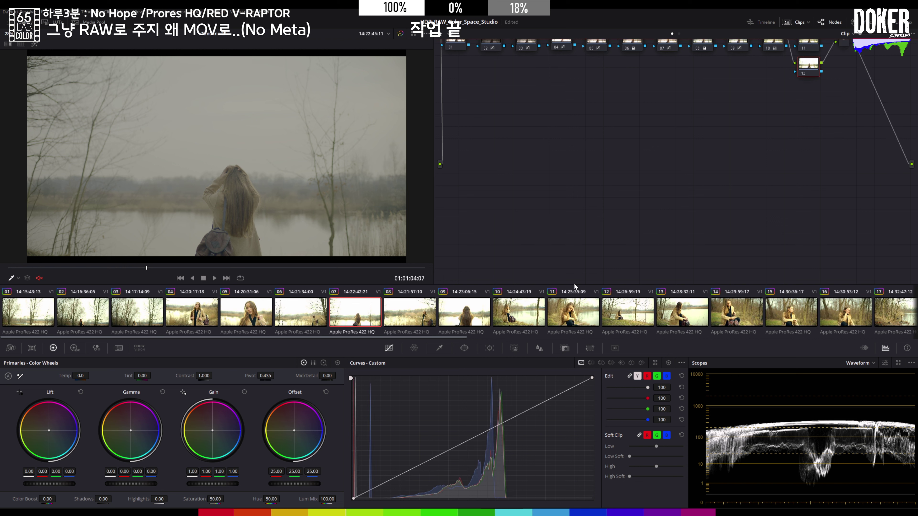
Give the parallel node a circular window centred on the woman at pan 52.23 and tilt 44.90, and invert it.
left_click(465, 348)
scroll(211, 158, "down", 2)
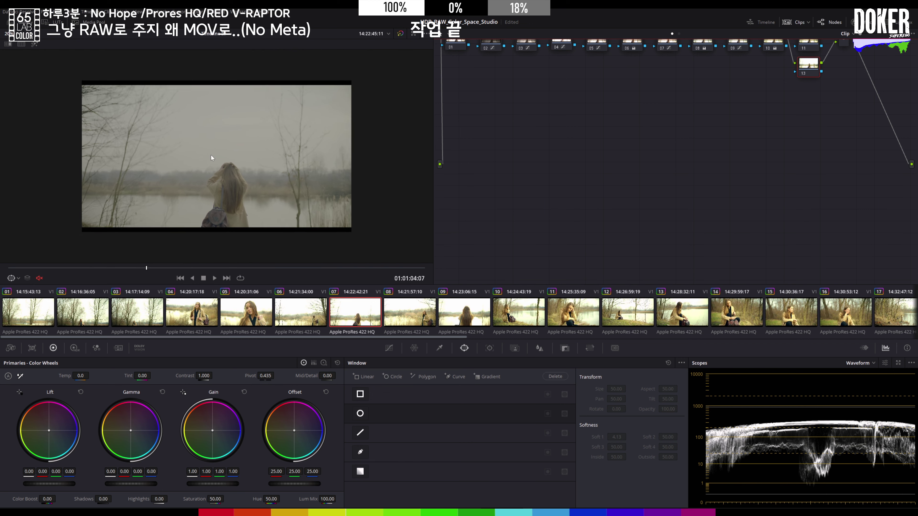
scroll(212, 157, "down", 1)
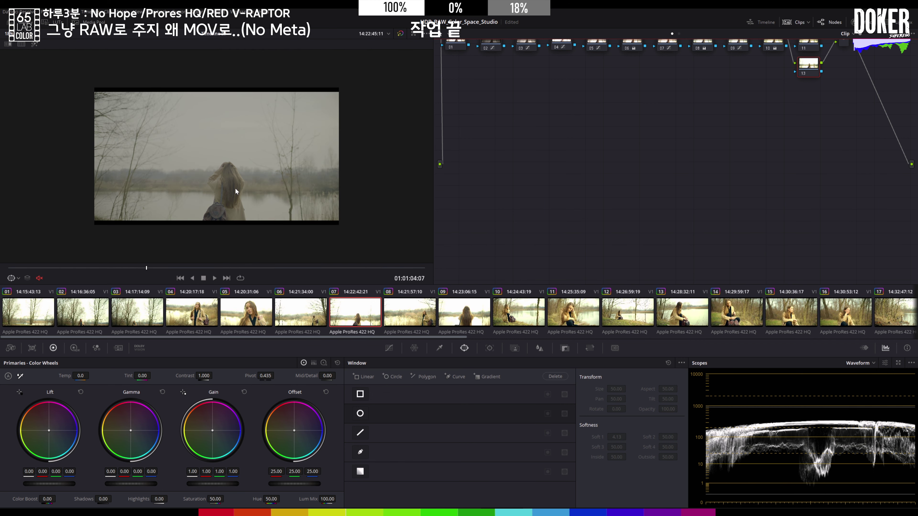
left_click(360, 413)
scroll(255, 206, "up", 3)
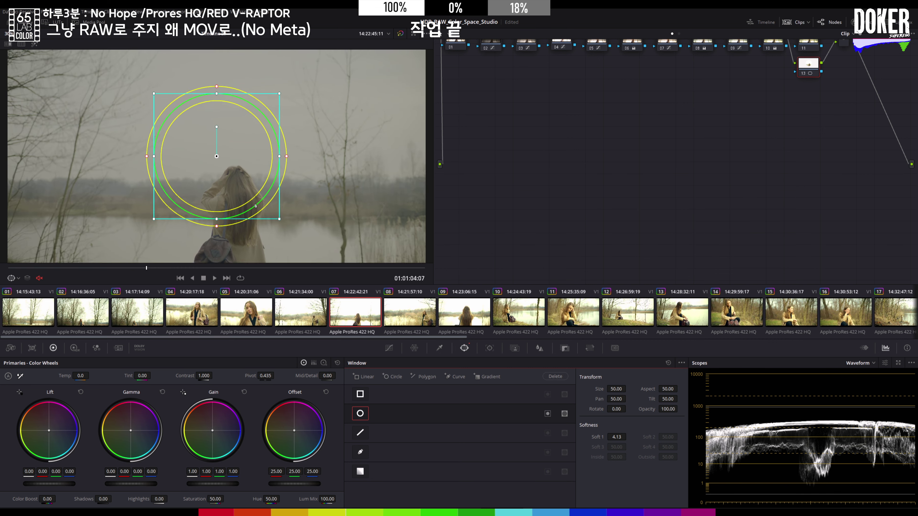
scroll(204, 164, "down", 1)
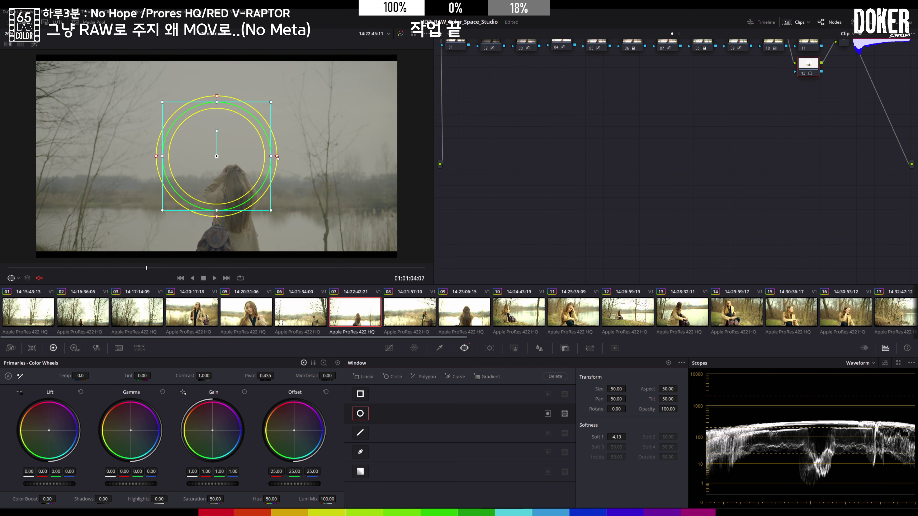
left_click_drag(215, 159, 233, 198)
left_click(547, 415)
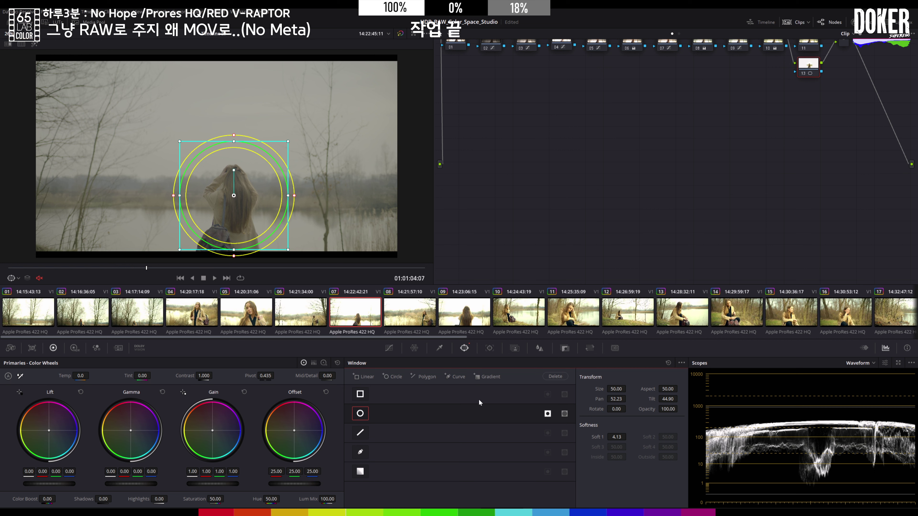
Darken the area outside the window by pulling the middle of the parallel node's custom curve down.
left_click(388, 348)
left_click(474, 436)
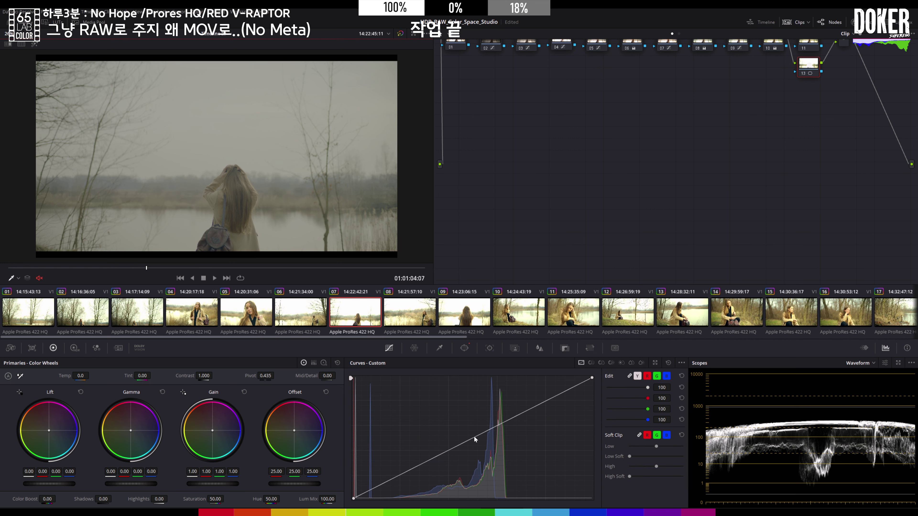
left_click_drag(474, 436, 487, 457)
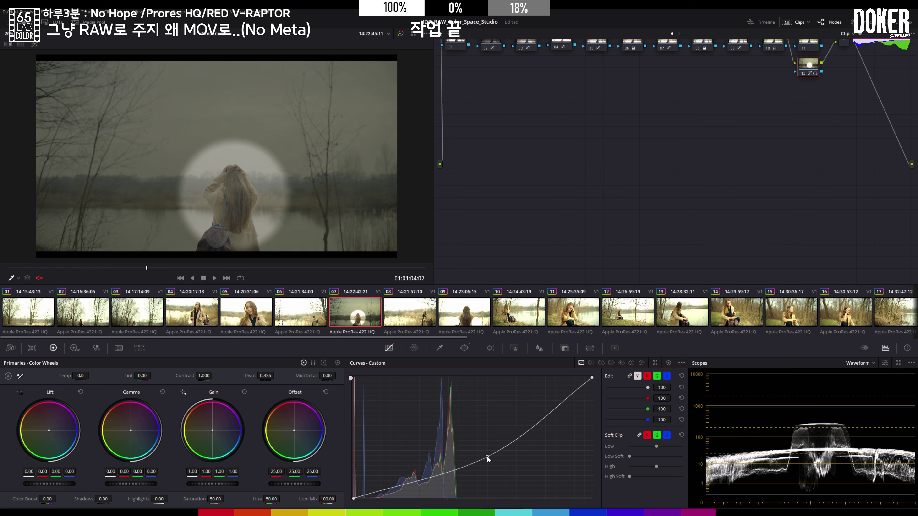
Soften the circular window's edge to 59.88 and enlarge it to cover most of the frame around the woman.
left_click(464, 348)
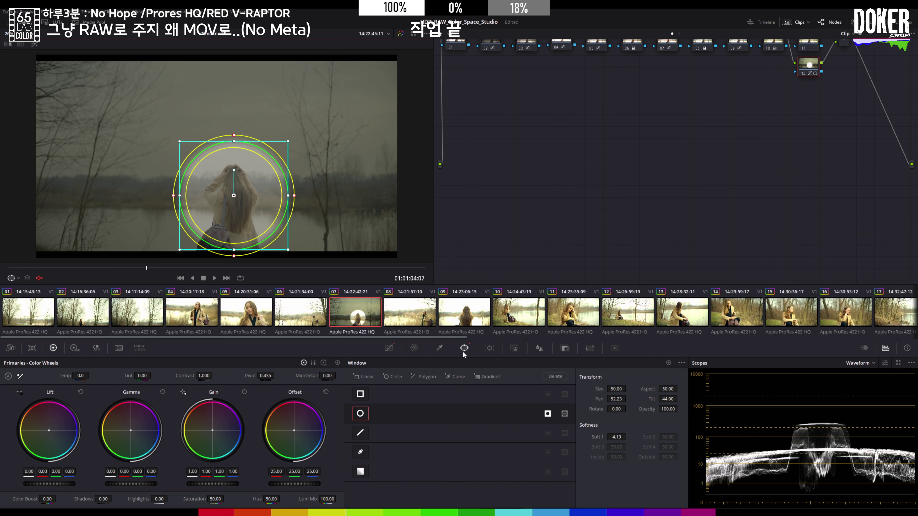
mouse_move(611, 437)
left_mouse_down()
mouse_move(628, 437)
mouse_move(610, 437)
left_mouse_up()
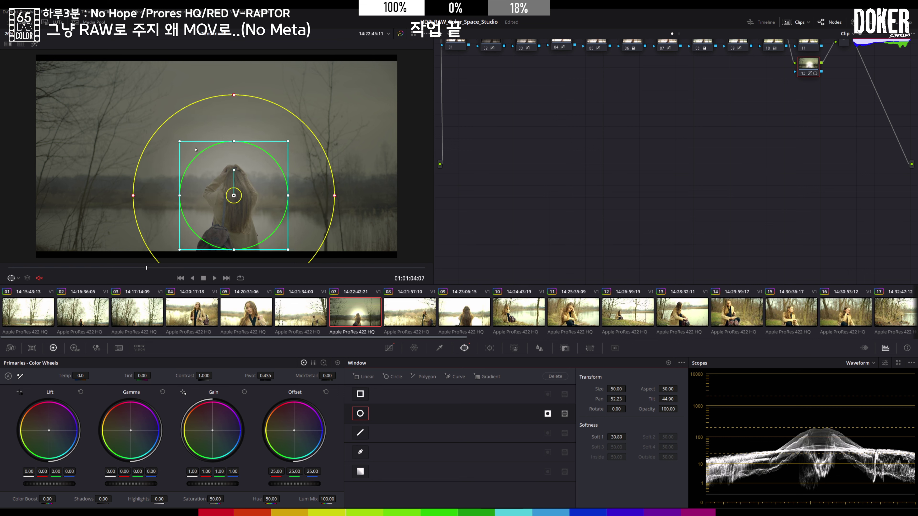
left_click_drag(181, 142, 134, 118)
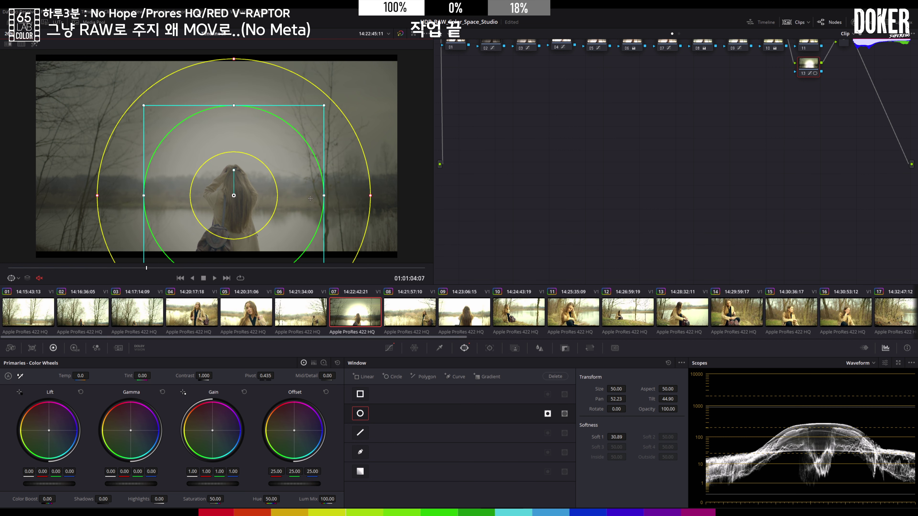
scroll(310, 198, "down", 2)
left_click_drag(288, 201, 339, 222)
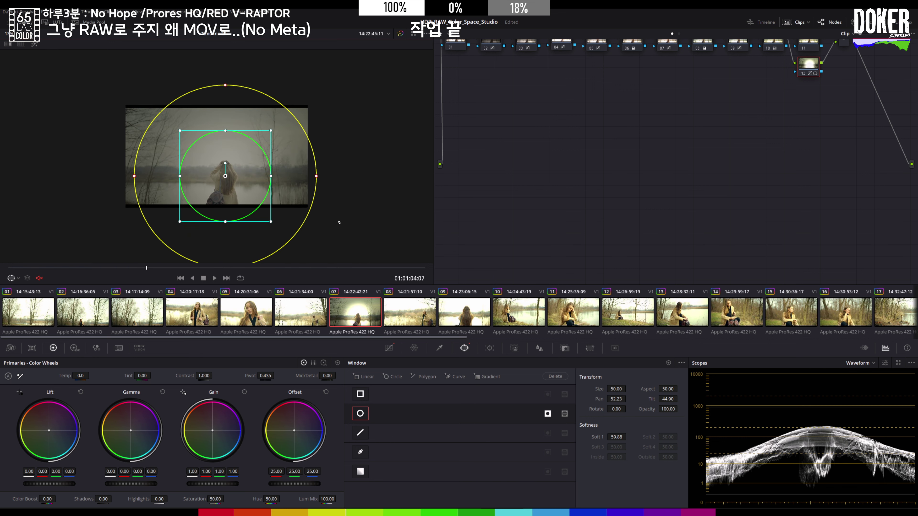
left_click_drag(271, 223, 293, 248)
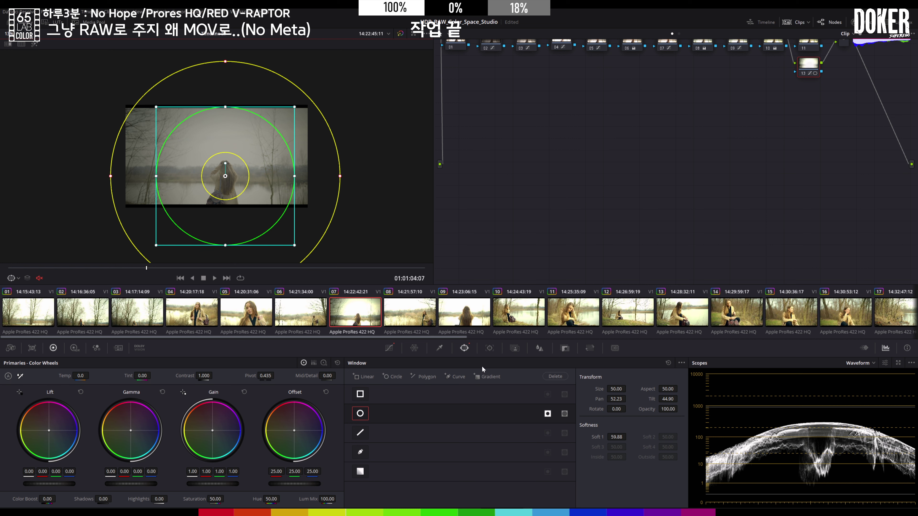
Track the window forward and reverse using only pan and tilt, with zoom, rotate and perspective 3D disabled.
left_click(489, 349)
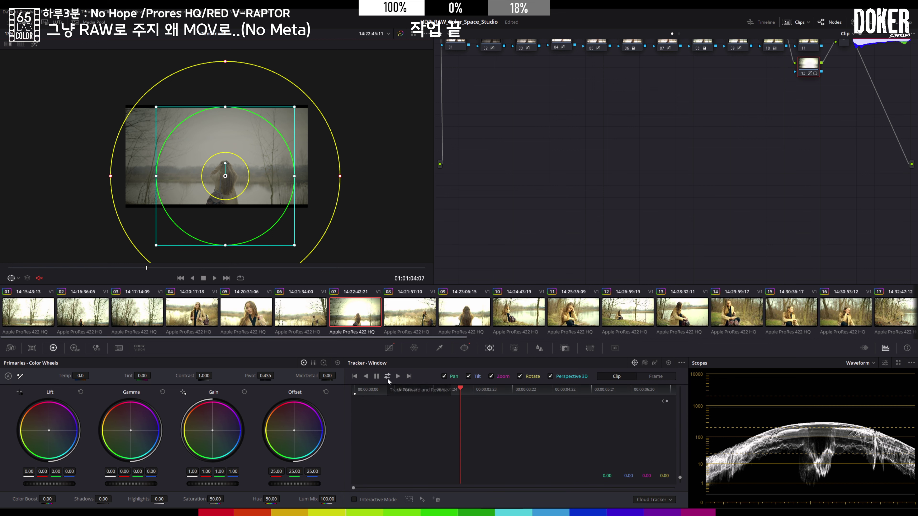
left_click(550, 376)
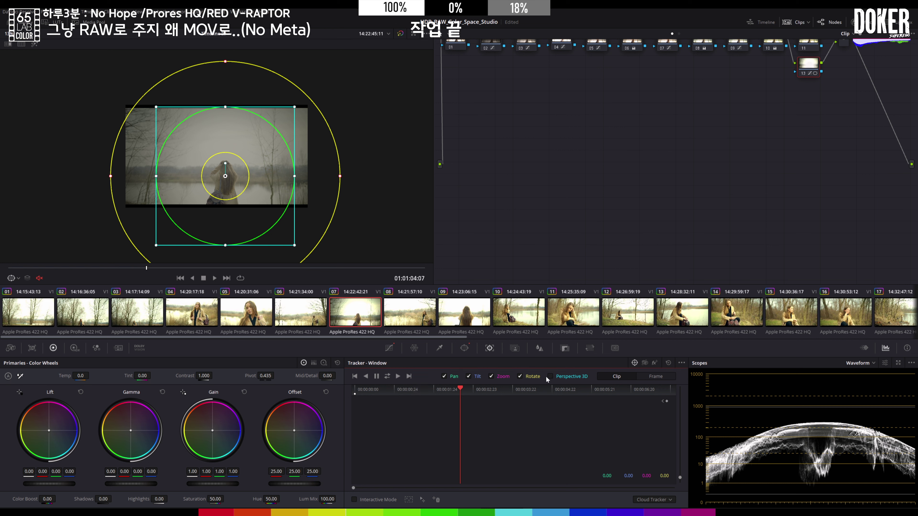
left_click(519, 376)
left_click(491, 376)
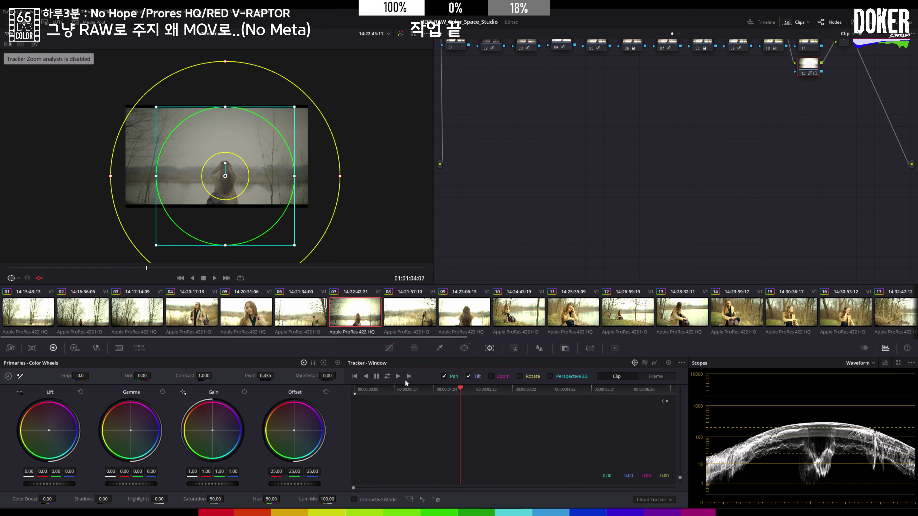
left_click(386, 377)
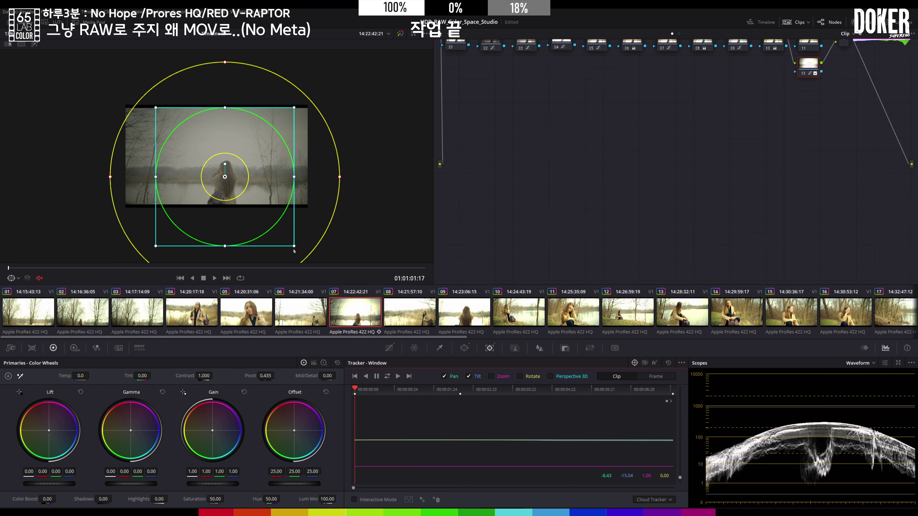
Enlarge clip 07's tracked window, move it slightly lower on the woman, and widen its soft edge.
left_click_drag(294, 247, 306, 261)
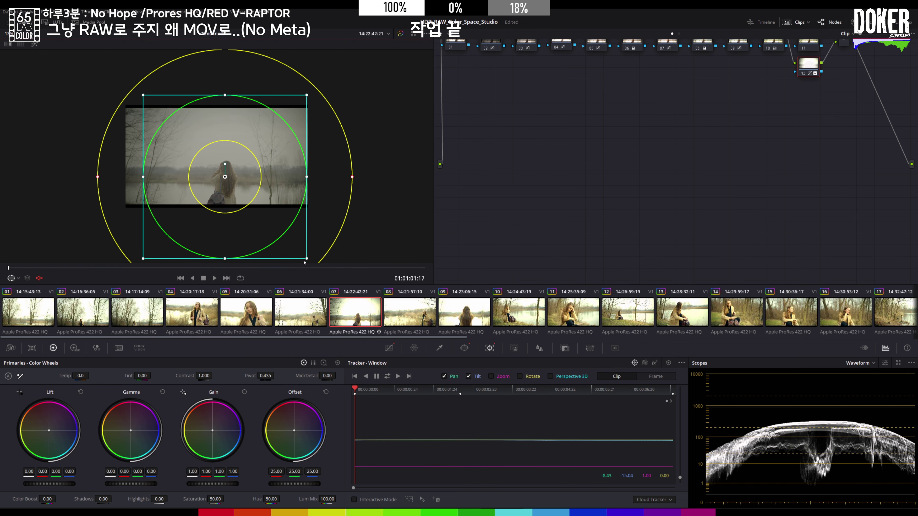
left_click_drag(223, 178, 222, 189)
scroll(253, 191, "down", 2)
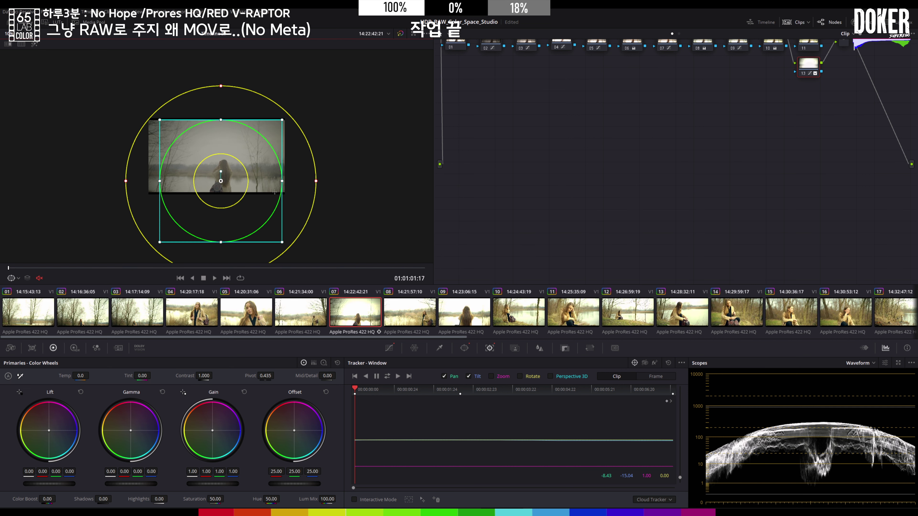
left_click_drag(317, 183, 329, 198)
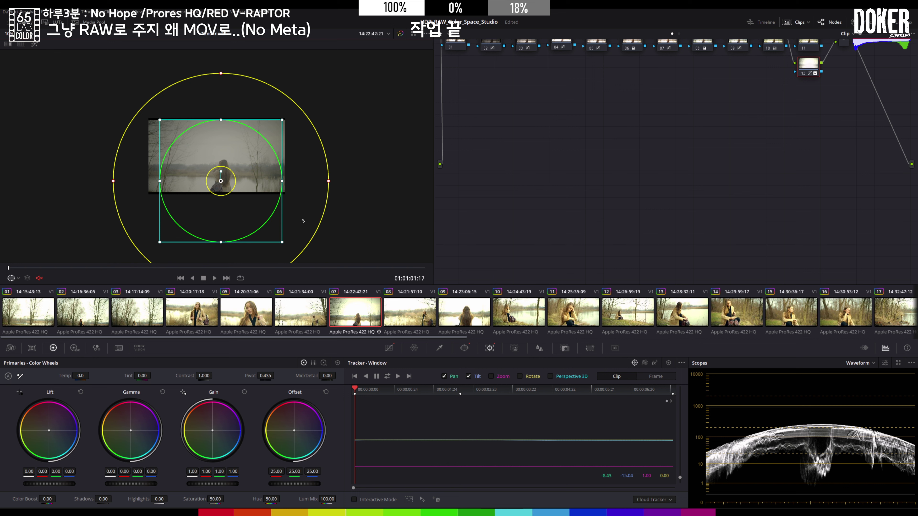
left_click_drag(283, 243, 284, 248)
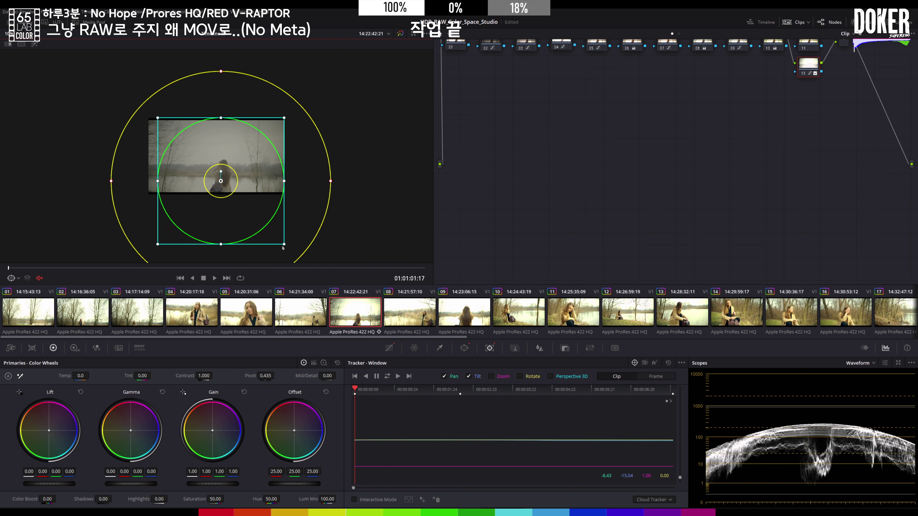
Copy clip 07's grade onto clip 08, then recentre the window on the woman and enlarge it.
left_click(405, 304)
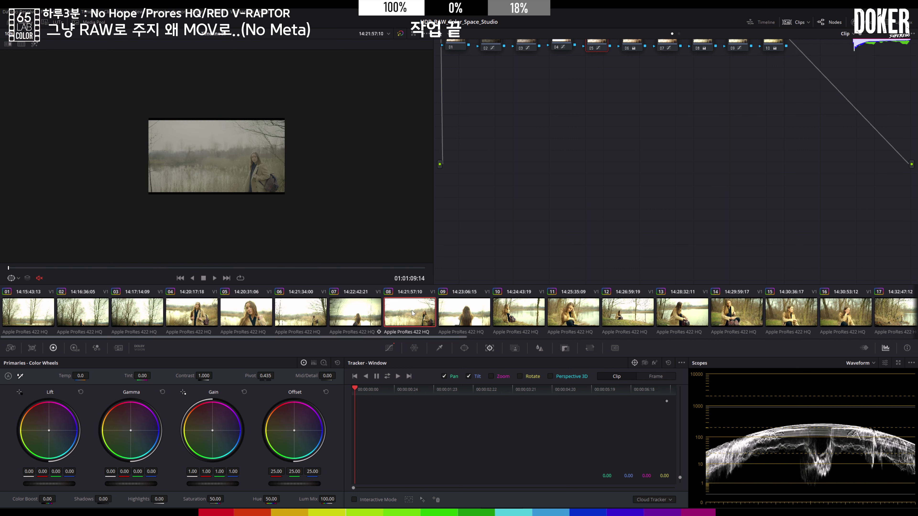
middle_click(362, 315)
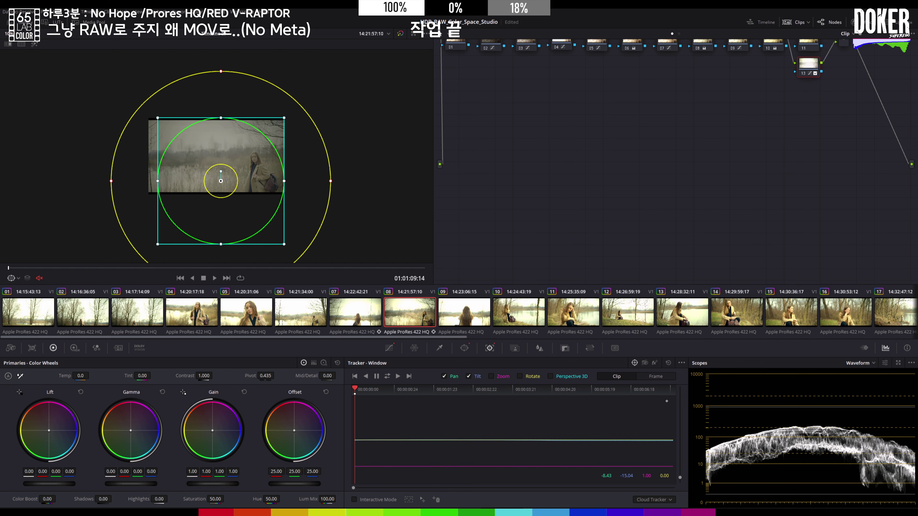
left_click_drag(226, 179, 261, 166)
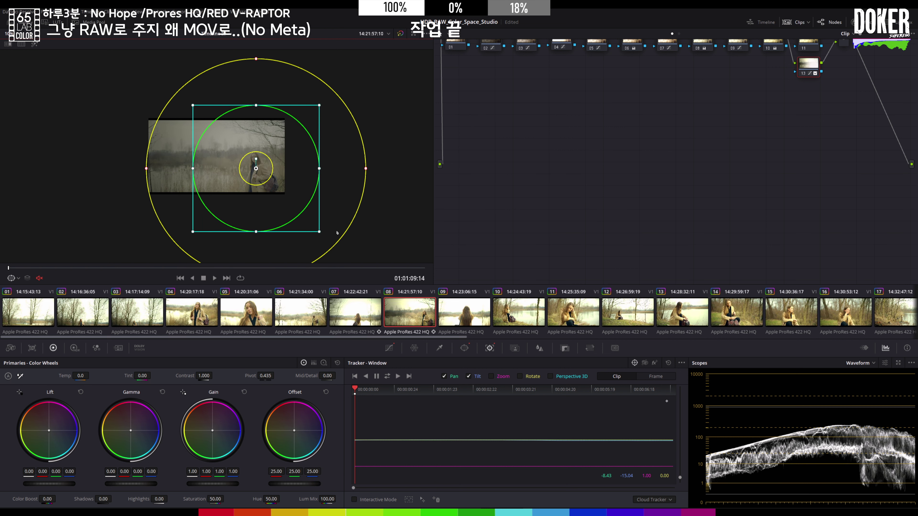
left_click_drag(320, 232, 329, 242)
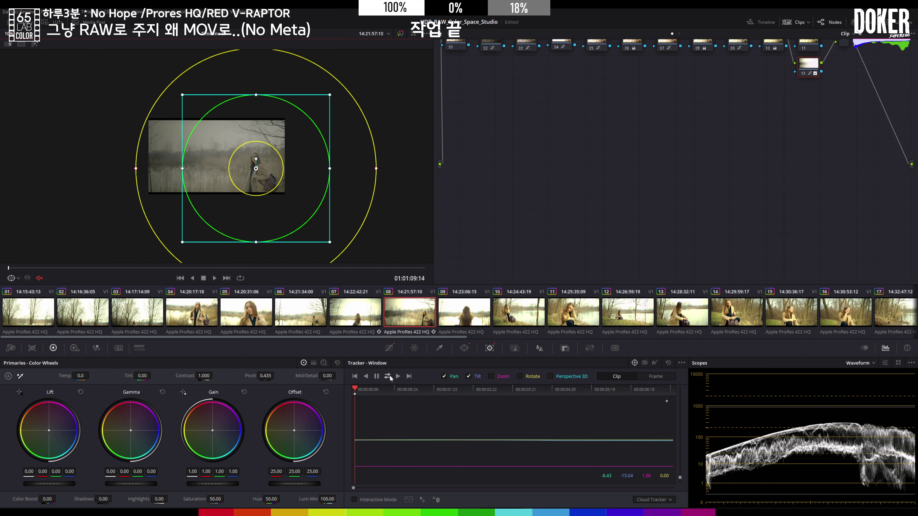
Stop clip 08's first window track at 01:01:14:13, fit a smaller window onto the woman's body, and retrack it forward and reverse.
left_click(388, 376)
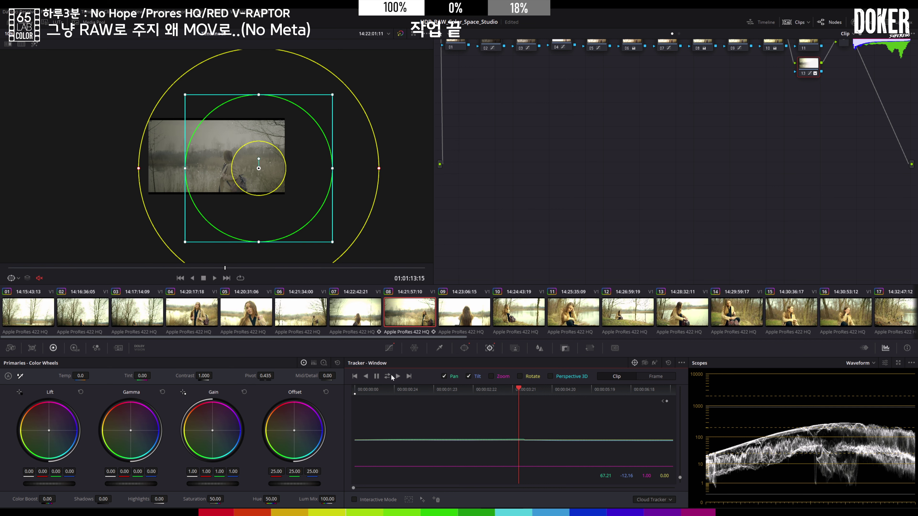
left_click(377, 377)
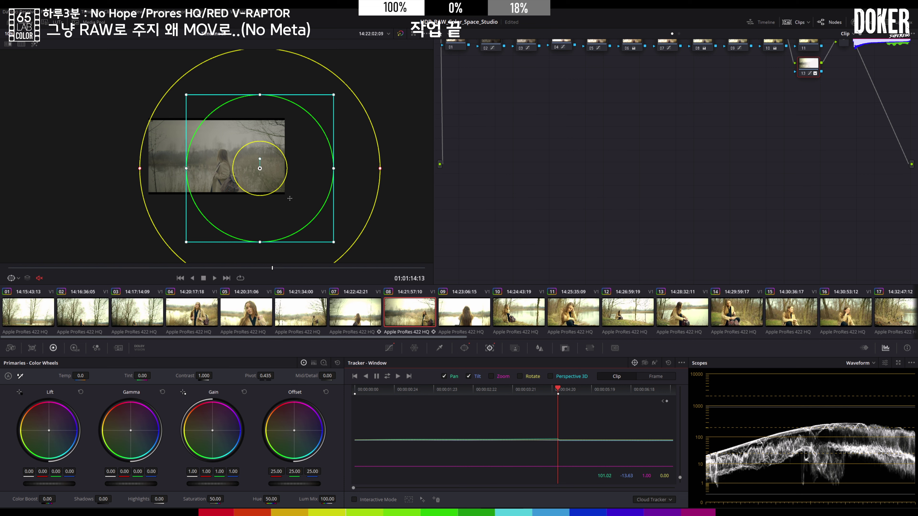
left_click_drag(335, 243, 225, 180)
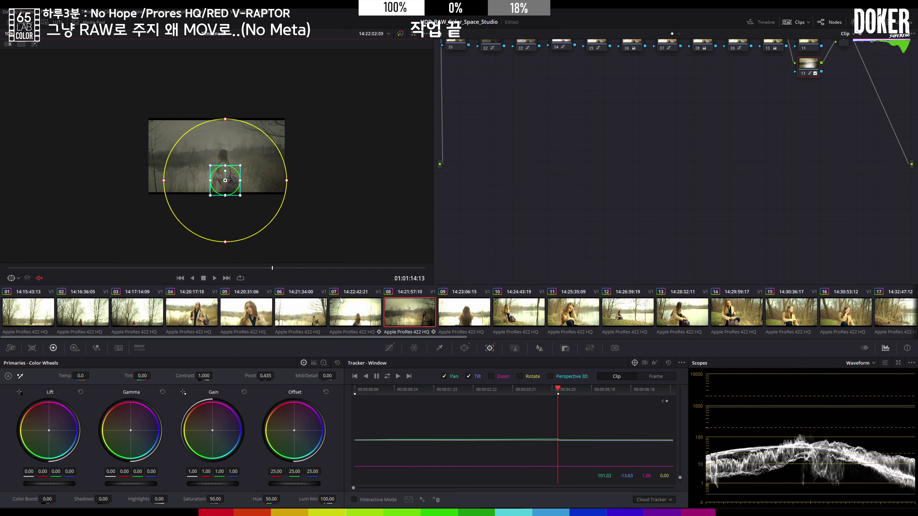
left_click(388, 376)
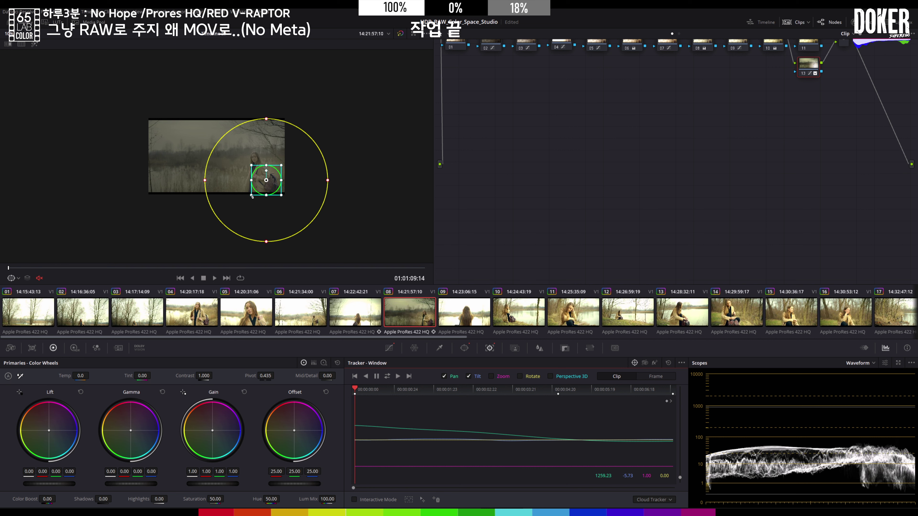
Enlarge clip 08's tracked window around the woman and narrow its soft edge.
left_click_drag(252, 195, 240, 225)
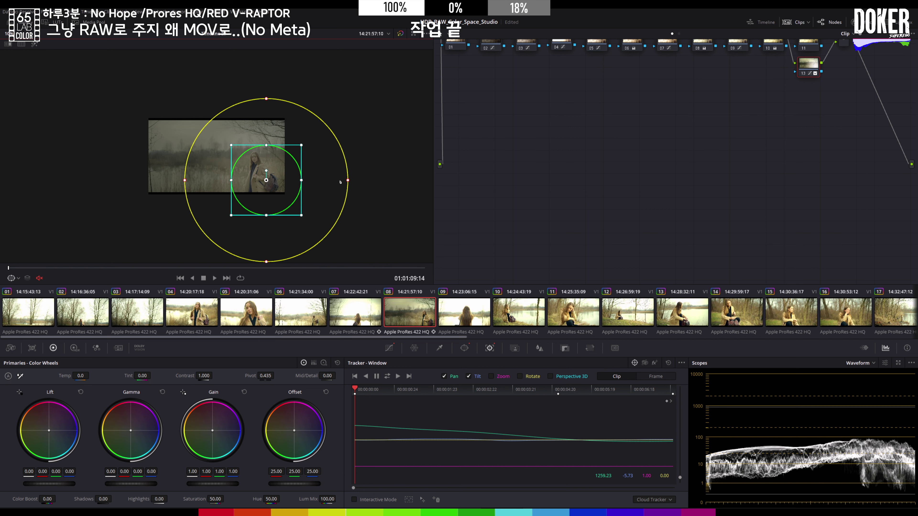
left_click_drag(348, 180, 326, 180)
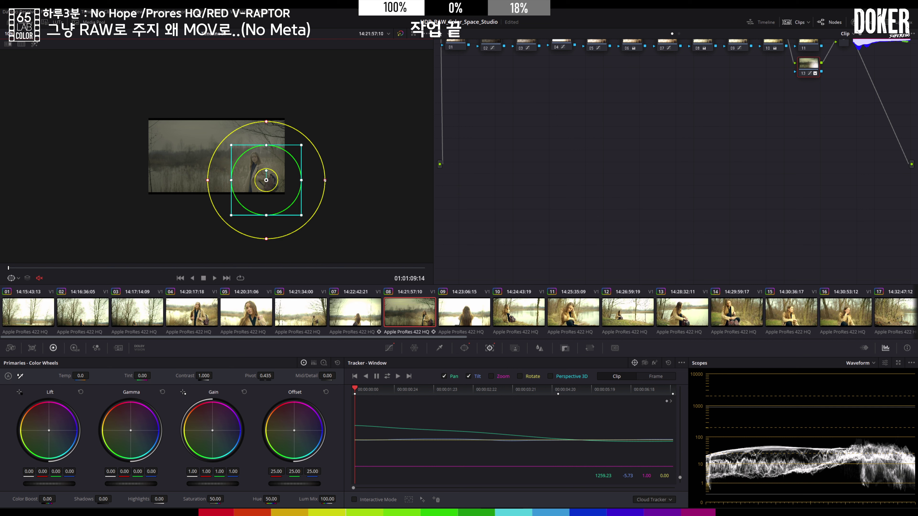
Enlarge clip 08's circular window around the woman in stages, widen its soft edge, and stretch the window horizontally into an ellipse.
left_click_drag(233, 216, 239, 220)
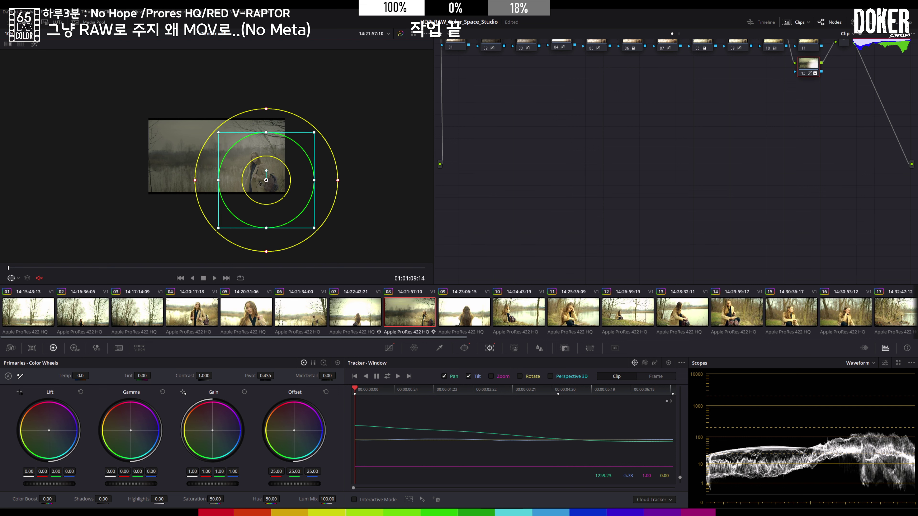
left_click_drag(218, 132, 206, 120)
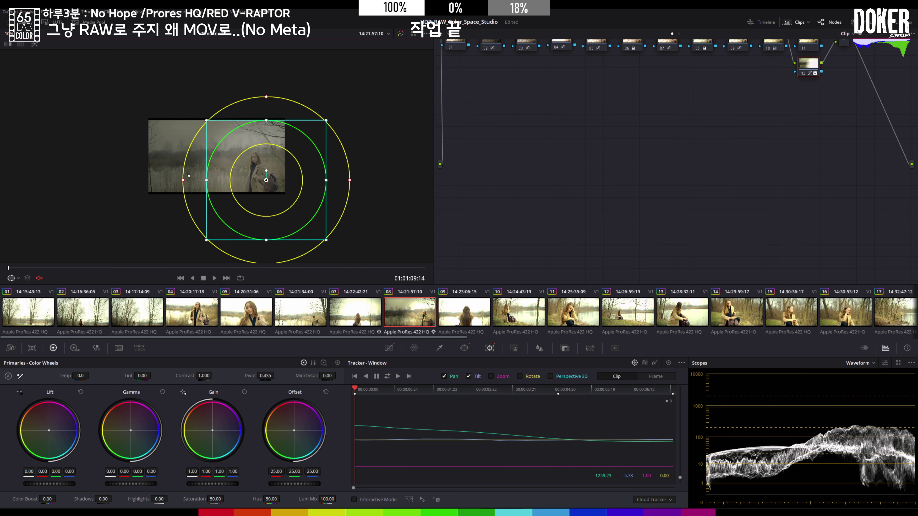
mouse_move(183, 182)
left_mouse_down()
mouse_move(146, 179)
mouse_move(162, 199)
mouse_move(177, 197)
left_mouse_up()
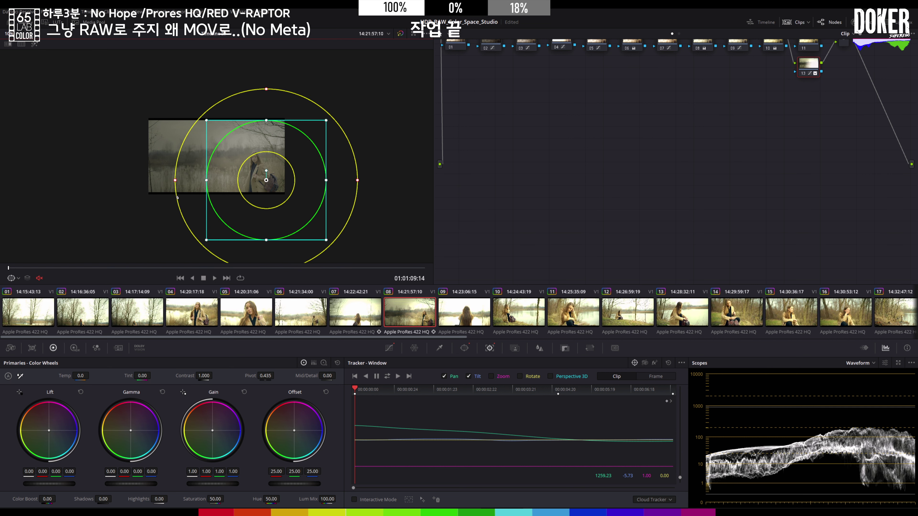
left_click_drag(207, 239, 190, 256)
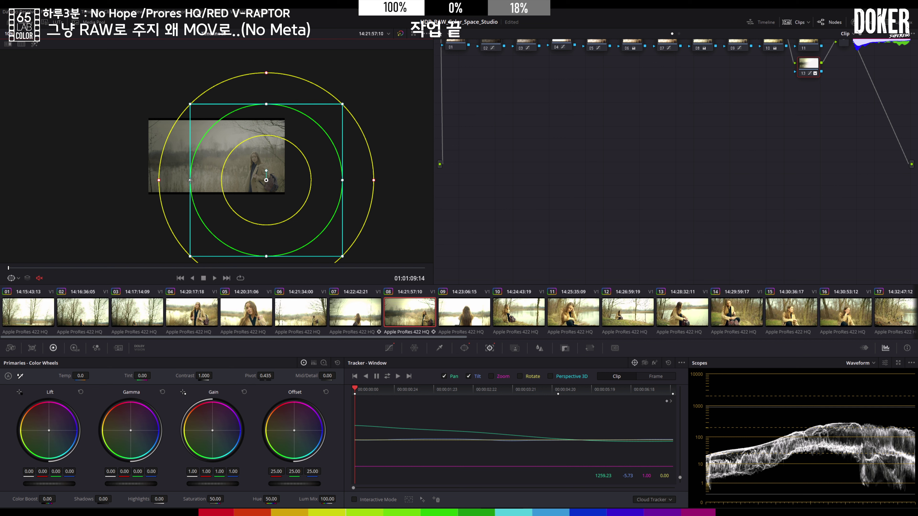
left_click_drag(190, 180, 181, 180)
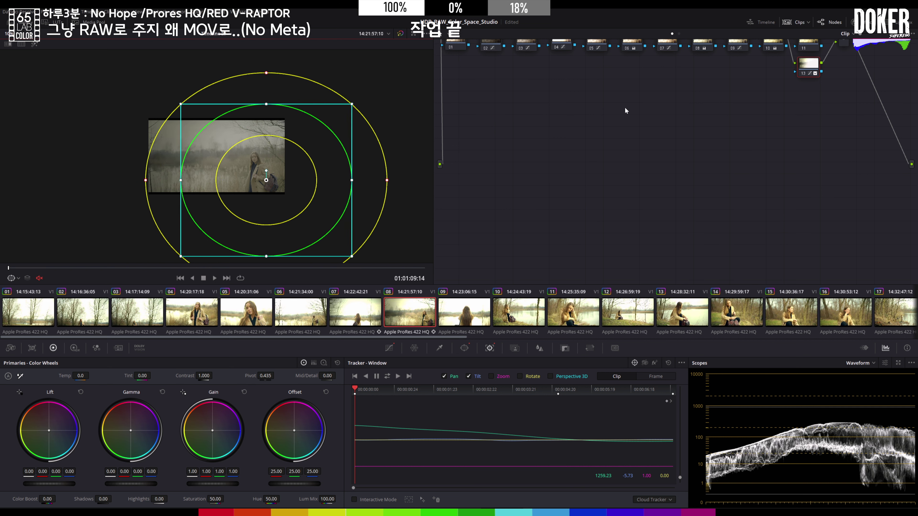
Delete the vignette window node from clip 08 and clip 07.
key("Delete")
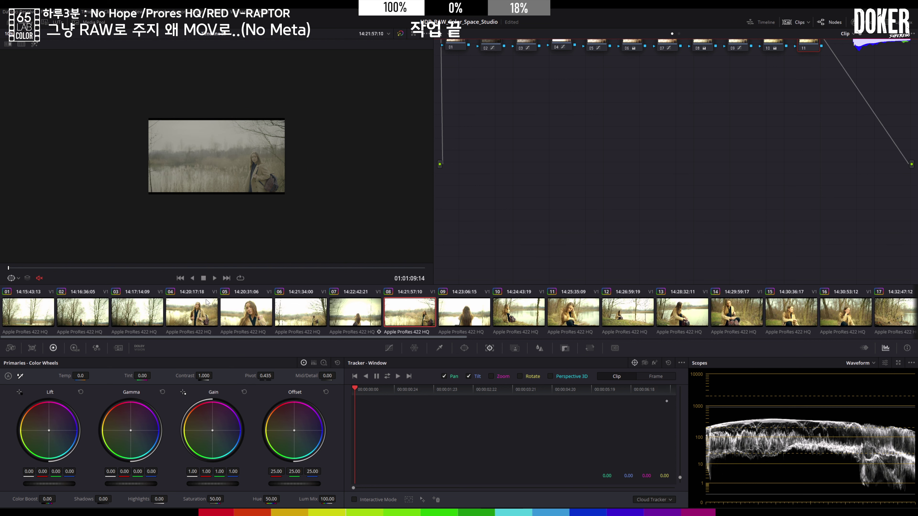
left_click(376, 313)
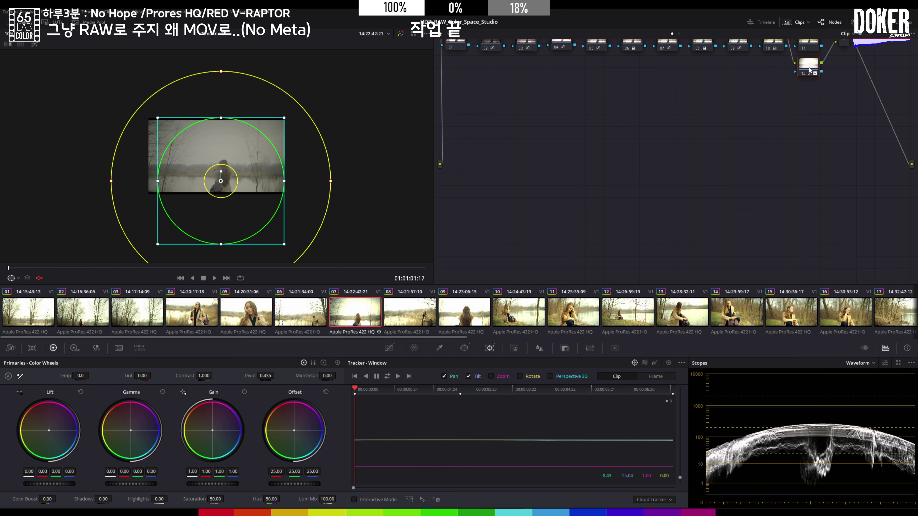
key("Delete")
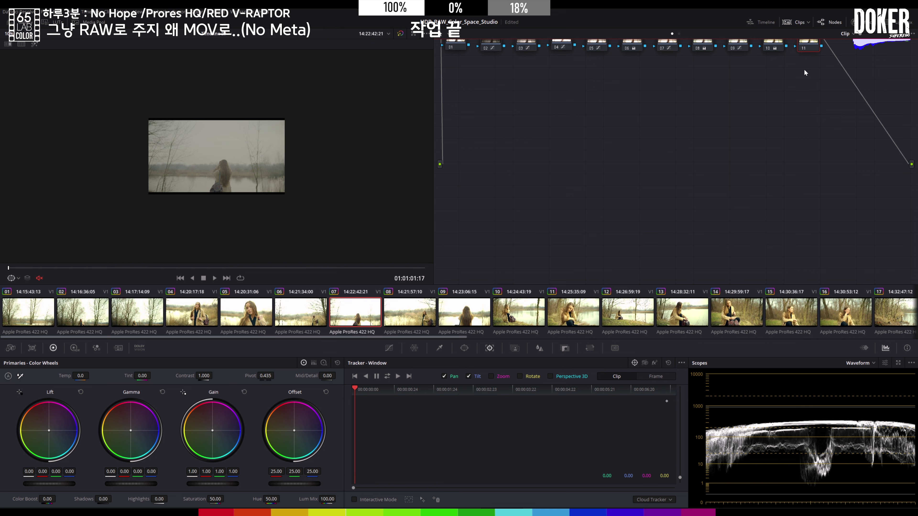
key("shift+z")
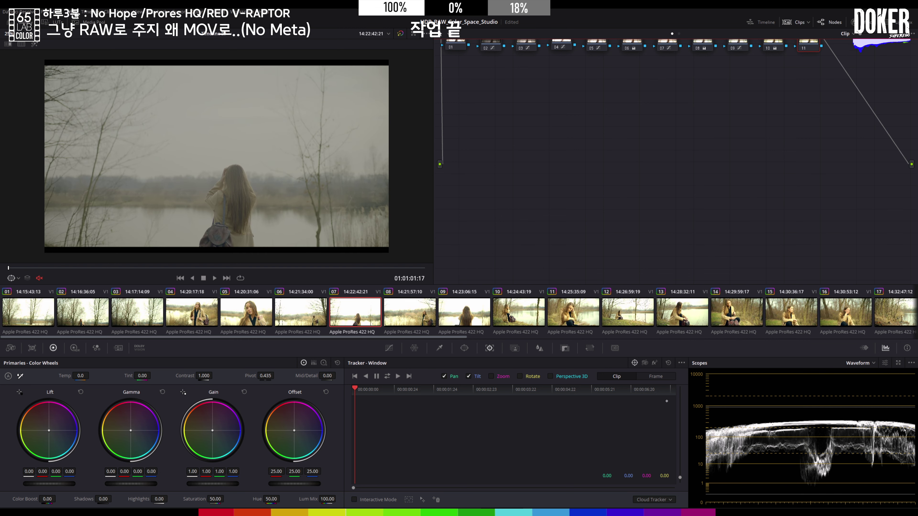
Try output blanking at 2.0 and 2.39, and return it to 1.85.
left_click(93, 13)
mouse_move(139, 310)
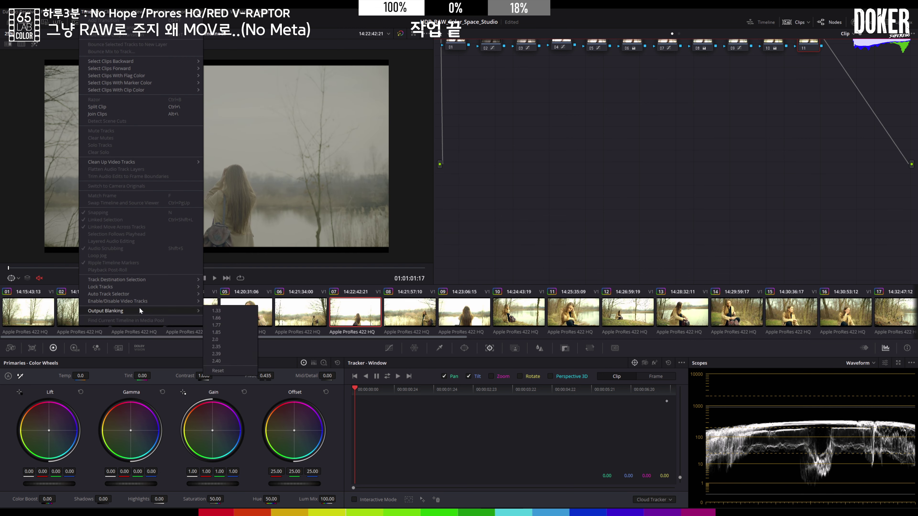
left_click(242, 340)
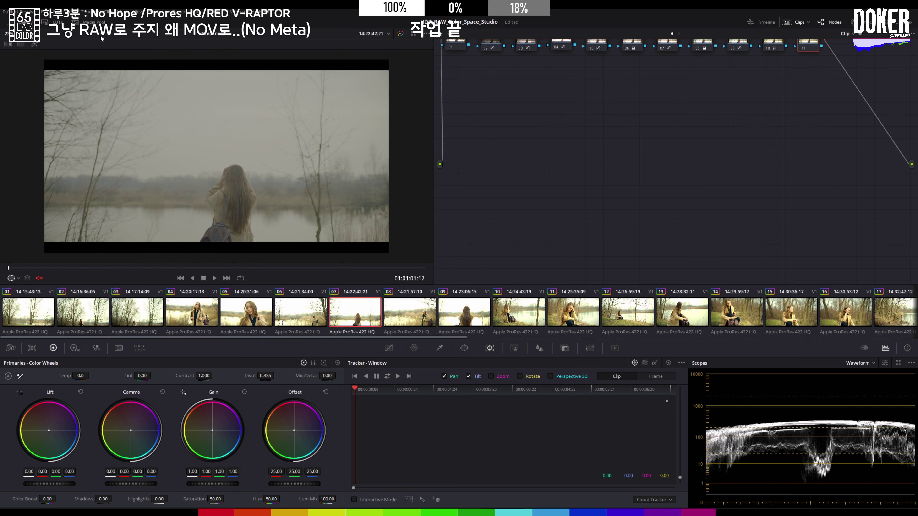
left_click(91, 13)
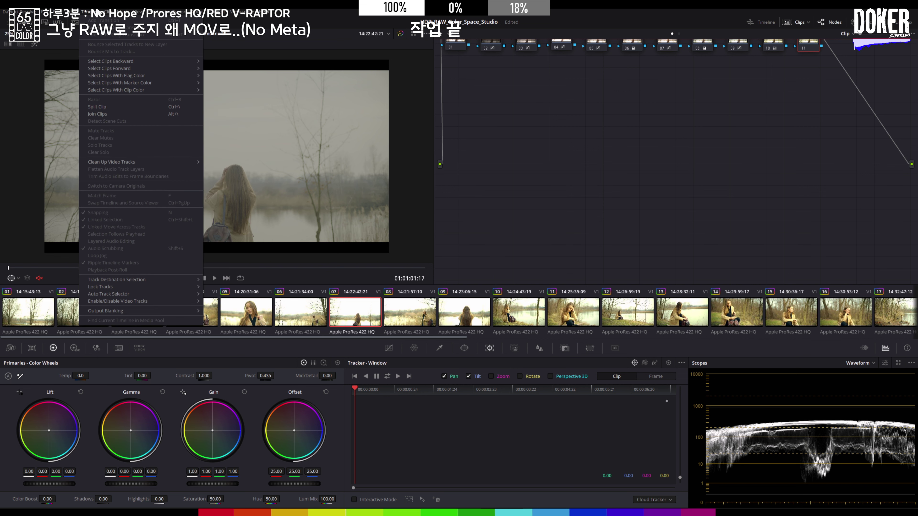
mouse_move(104, 311)
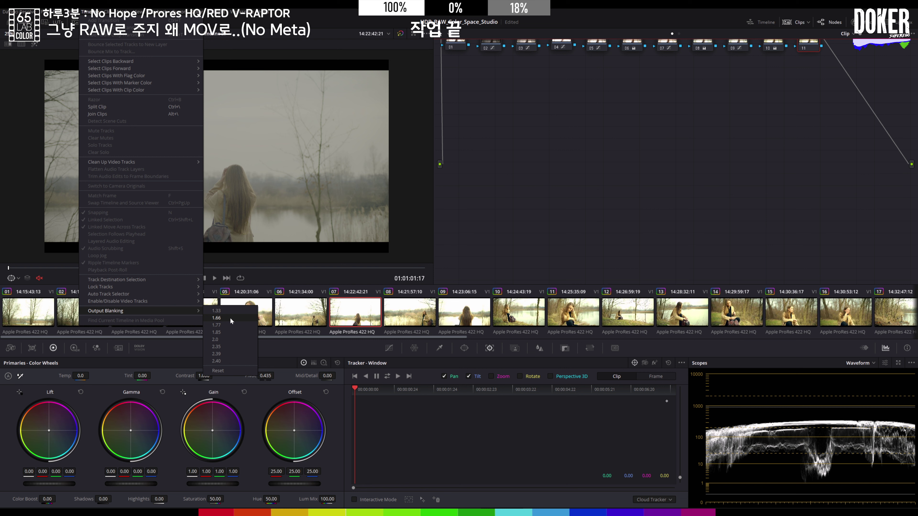
left_click(224, 354)
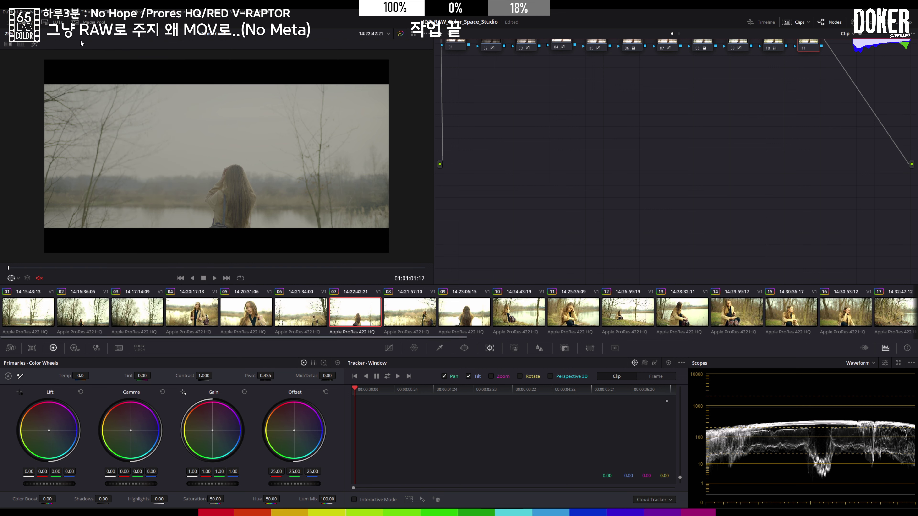
left_click(76, 15)
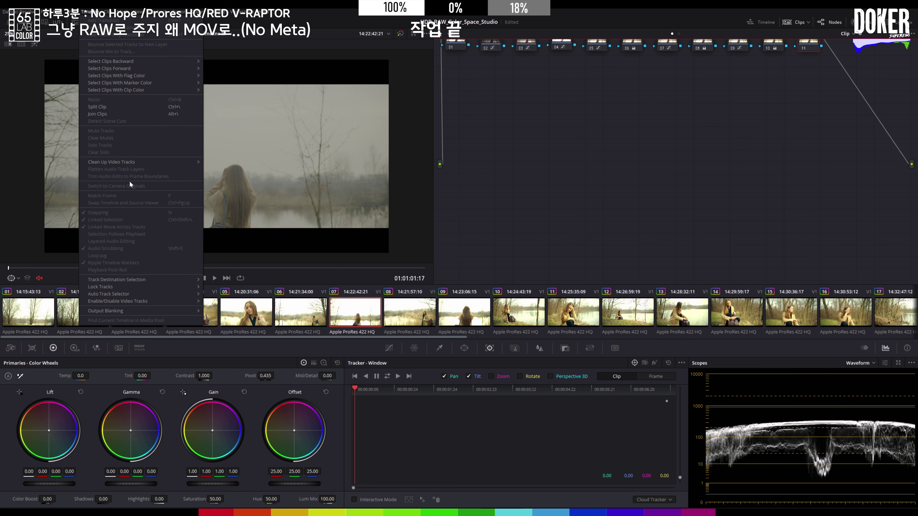
mouse_move(163, 310)
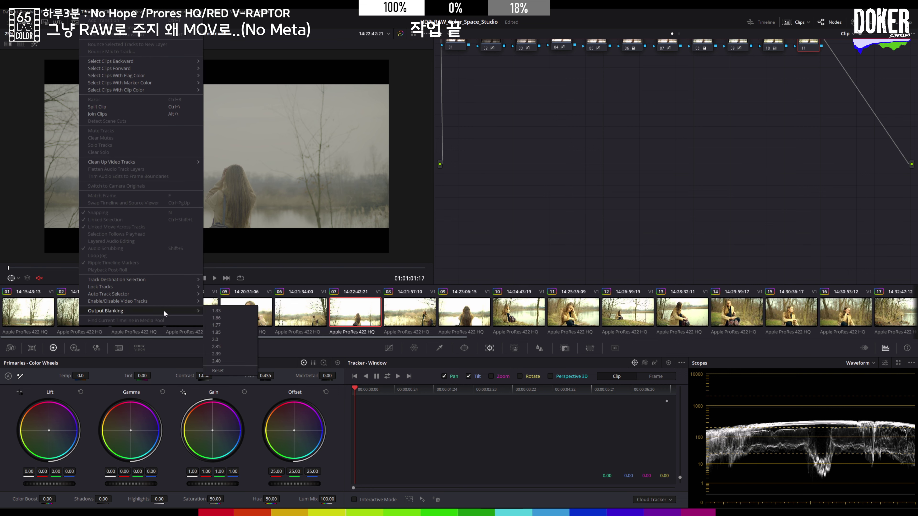
left_click(221, 331)
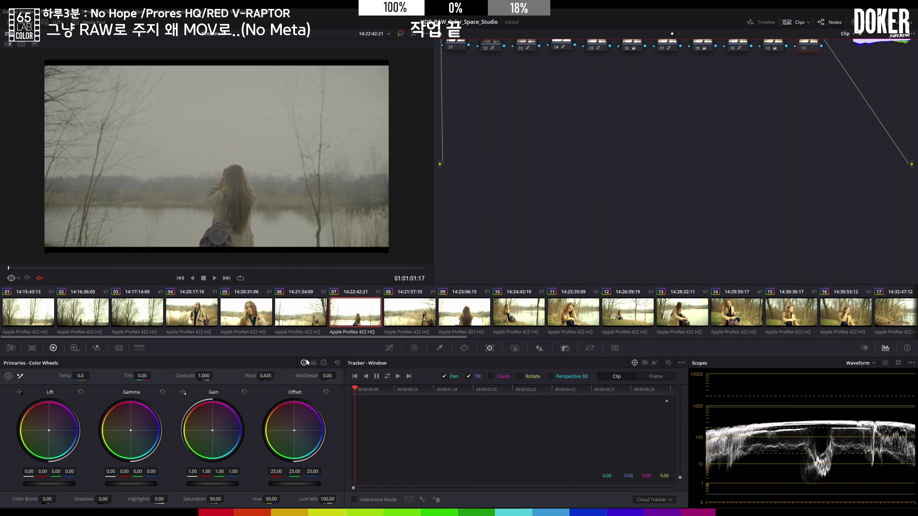
At 01:00:12:16 in clip 01, slightly raise the end point of node 02's custom curve and the midtone point of node 03's curve.
left_click(32, 311)
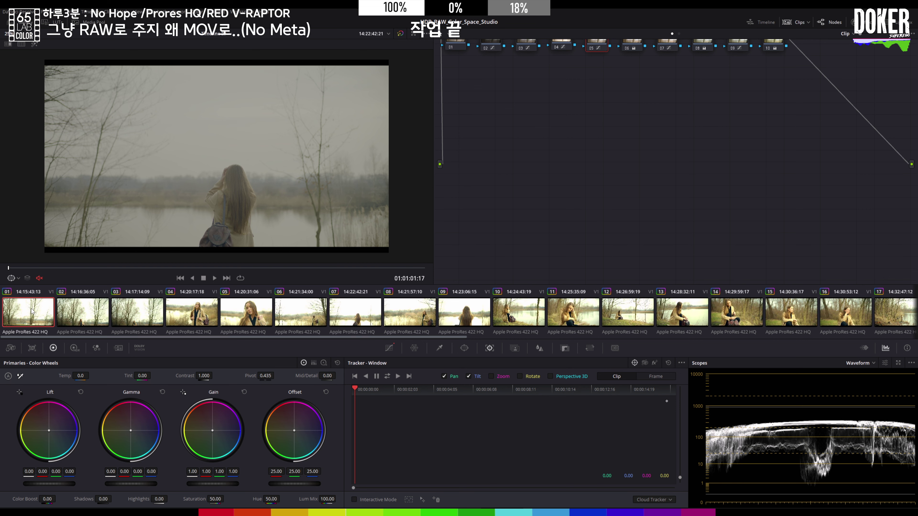
key("space")
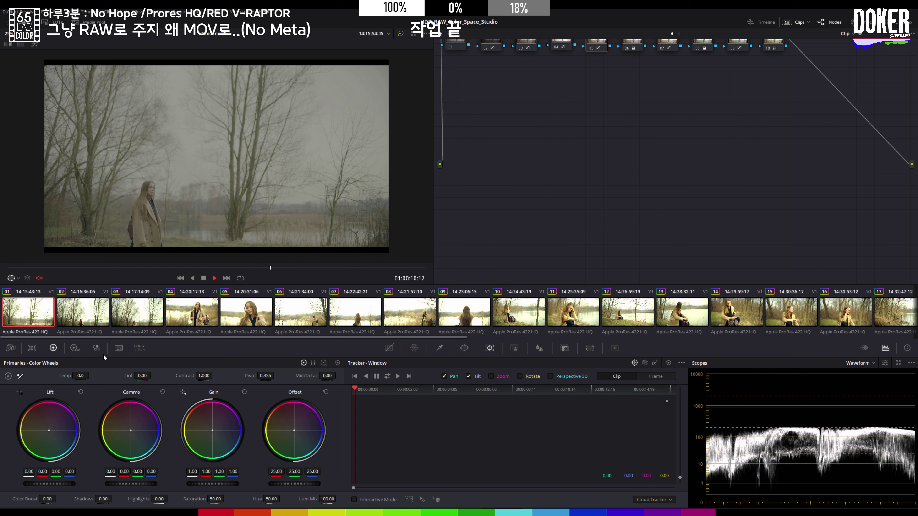
key("space")
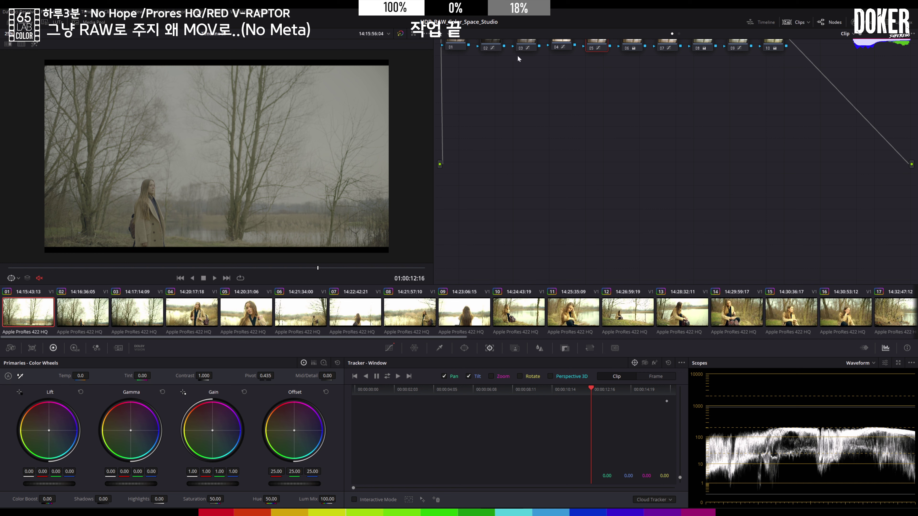
left_click(494, 47)
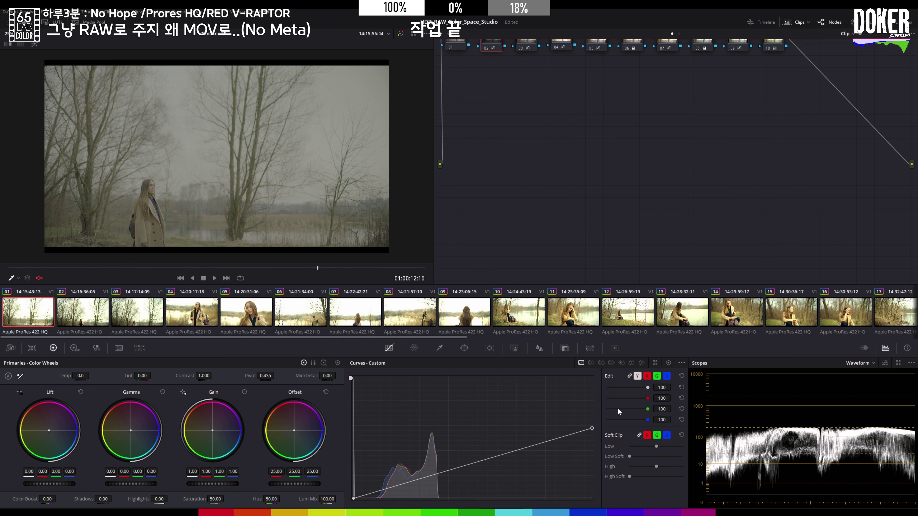
left_click_drag(593, 428, 594, 427)
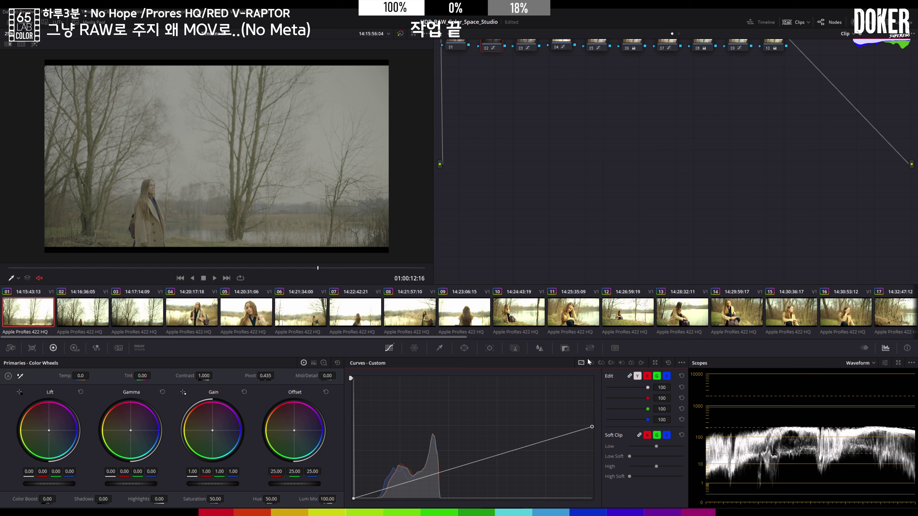
left_click(525, 47)
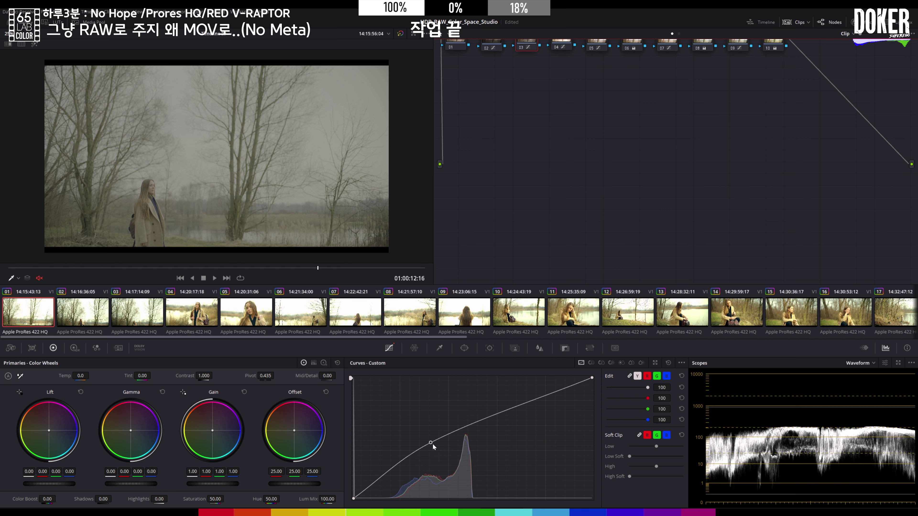
left_click_drag(431, 441, 434, 440)
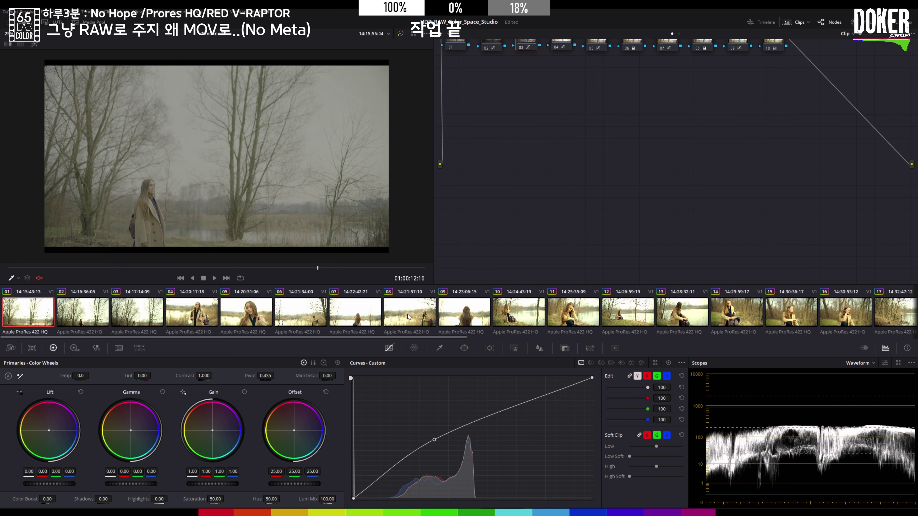
Slightly raise the shadow point of node 05's custom curve on clip 02 and play the clip.
left_click(77, 315)
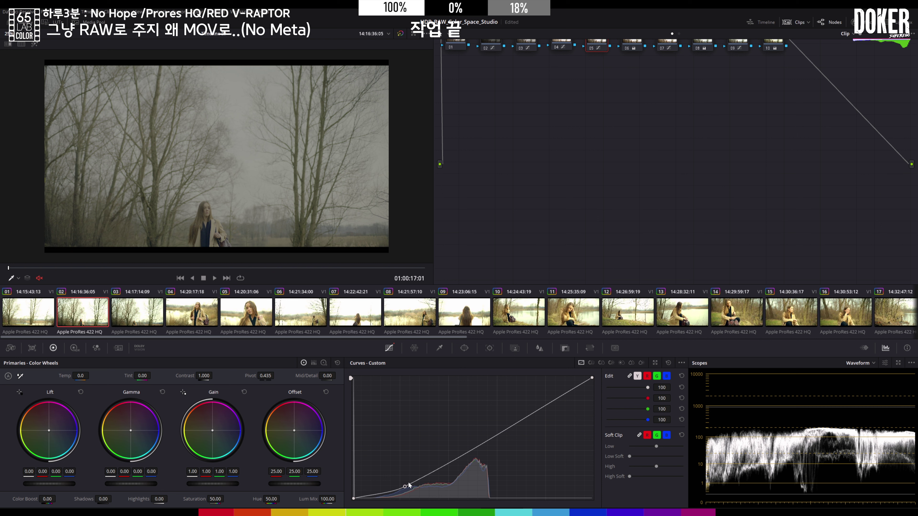
left_click_drag(405, 486, 408, 482)
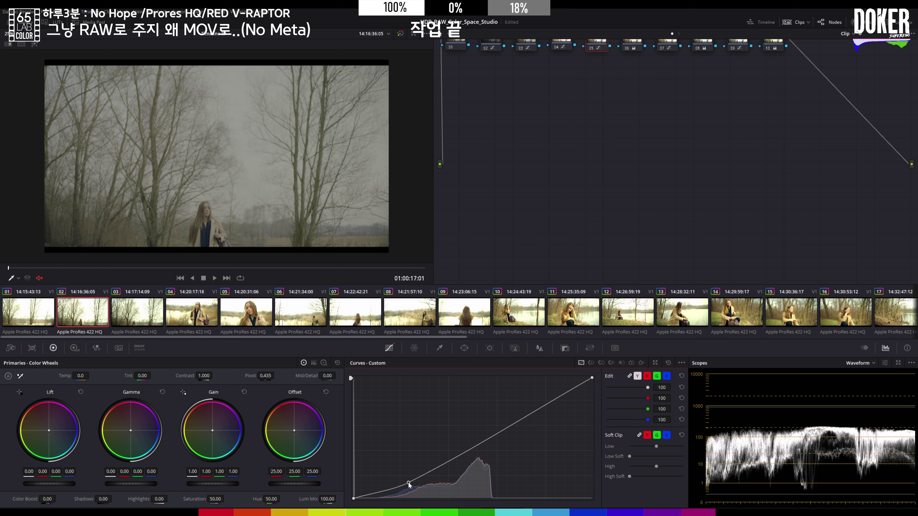
key("space")
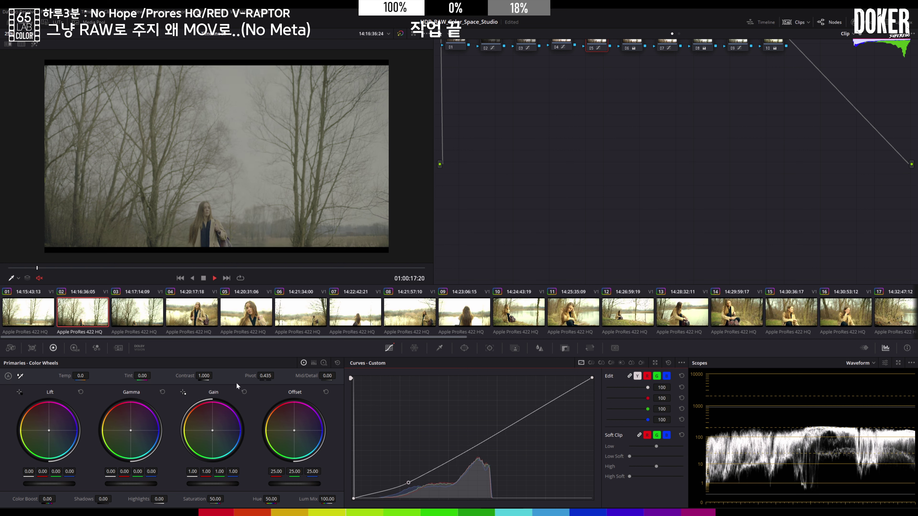
Copy clip 02's grade onto clip 03, play it briefly, and copy clip 03's grade onto clip 04.
left_click(155, 331)
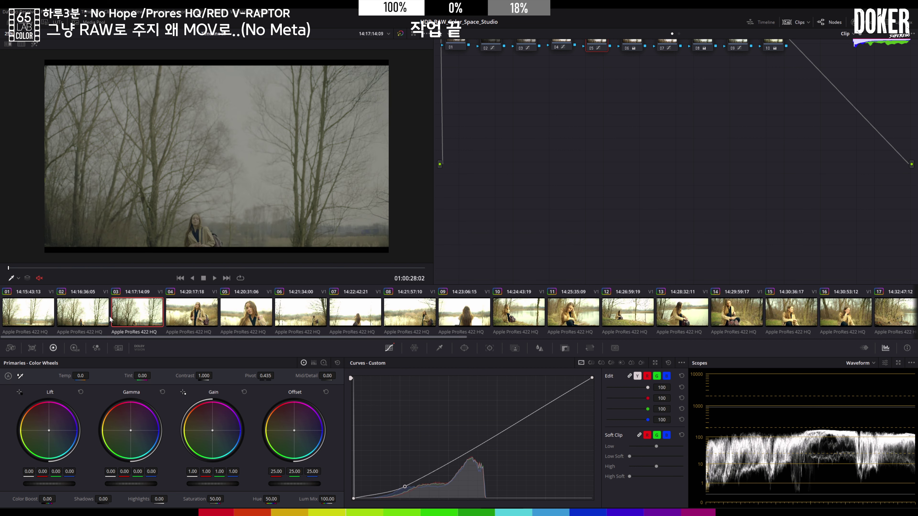
middle_click(80, 316)
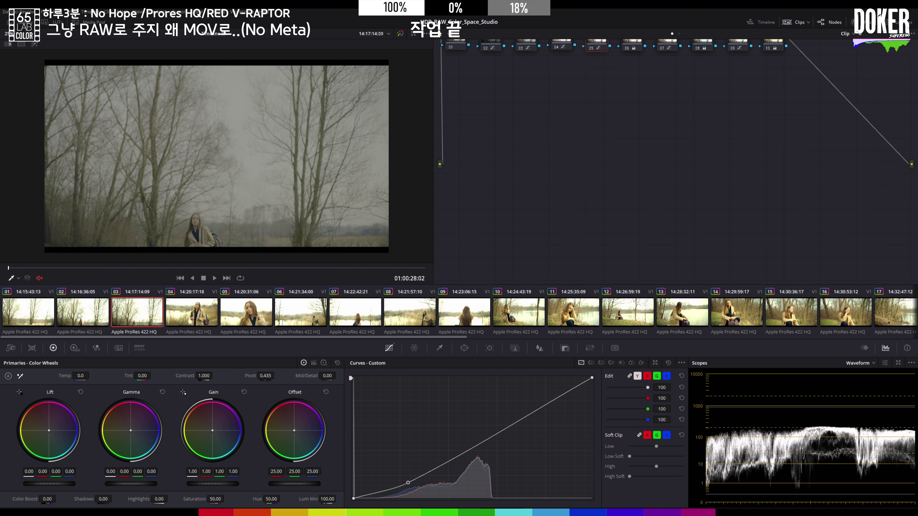
key("space")
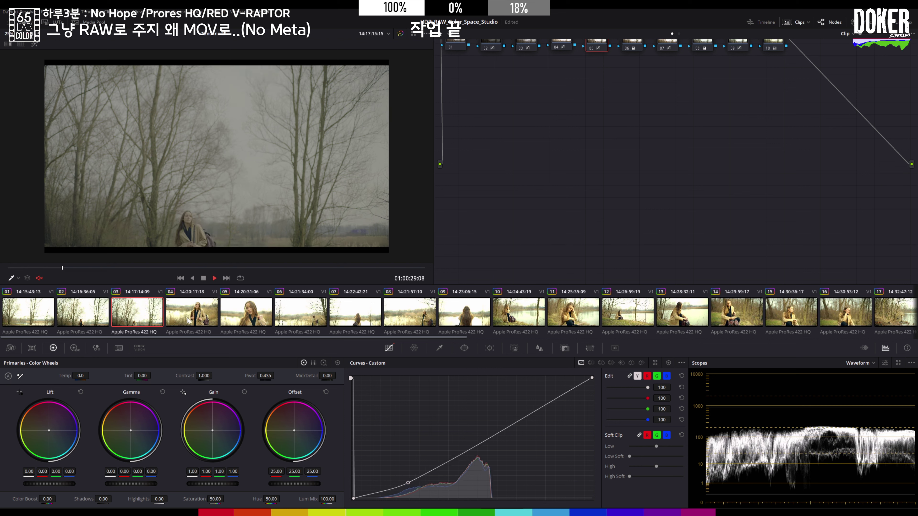
left_click(200, 320)
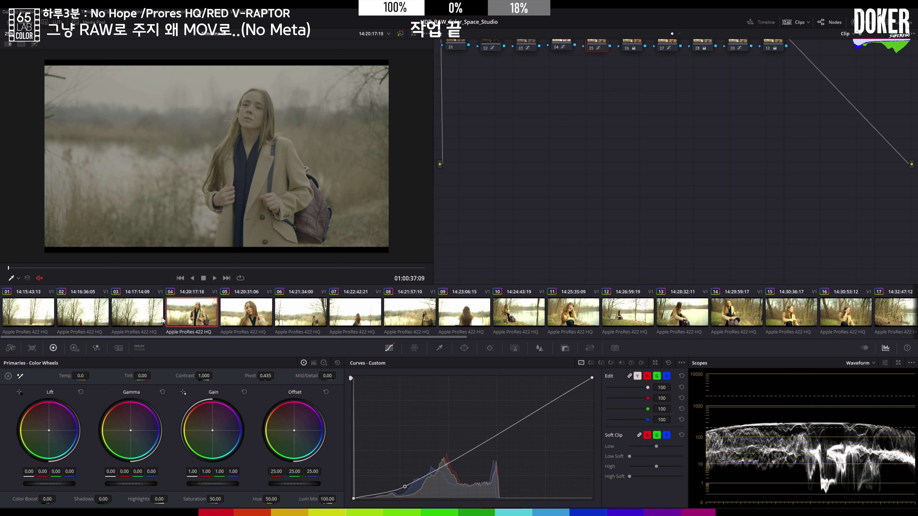
middle_click(153, 320)
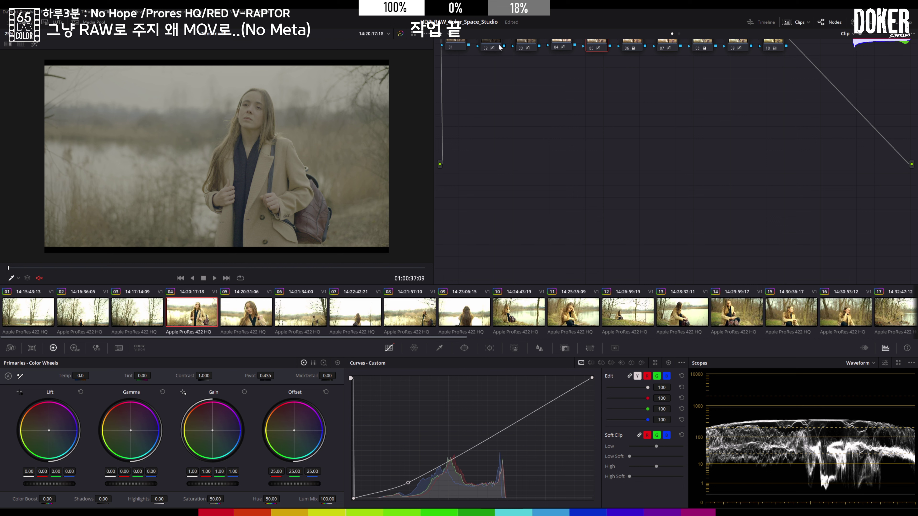
Shift the midtone point of node 03's custom curve on clip 04 slightly to brighten the image, and select node 05.
left_click(523, 45)
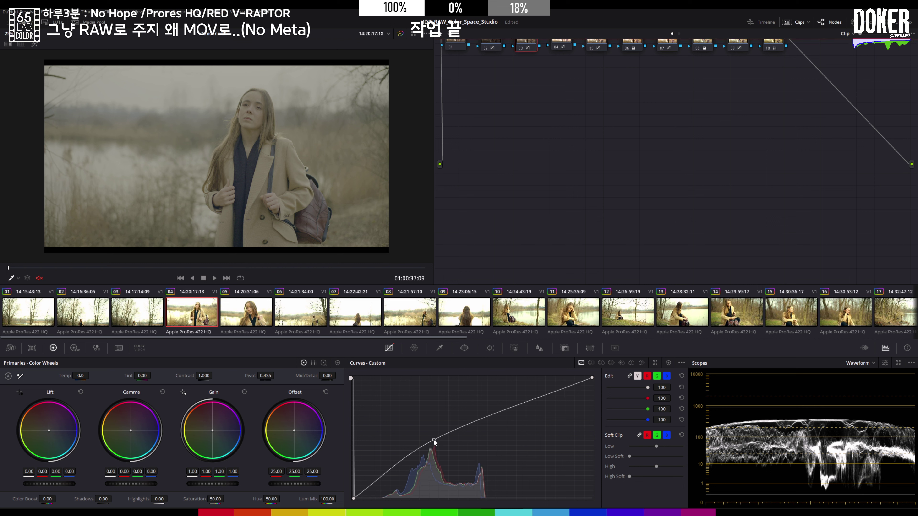
left_click_drag(435, 439, 429, 439)
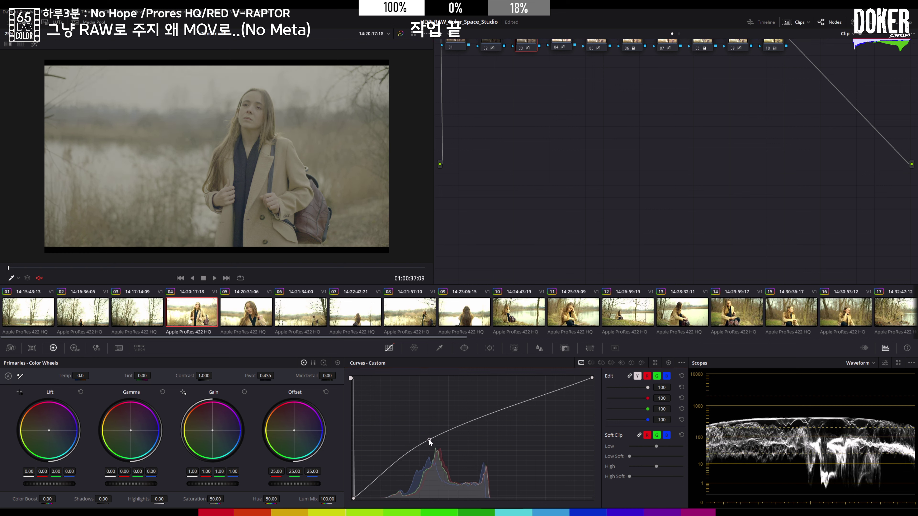
left_click(557, 45)
left_click(594, 47)
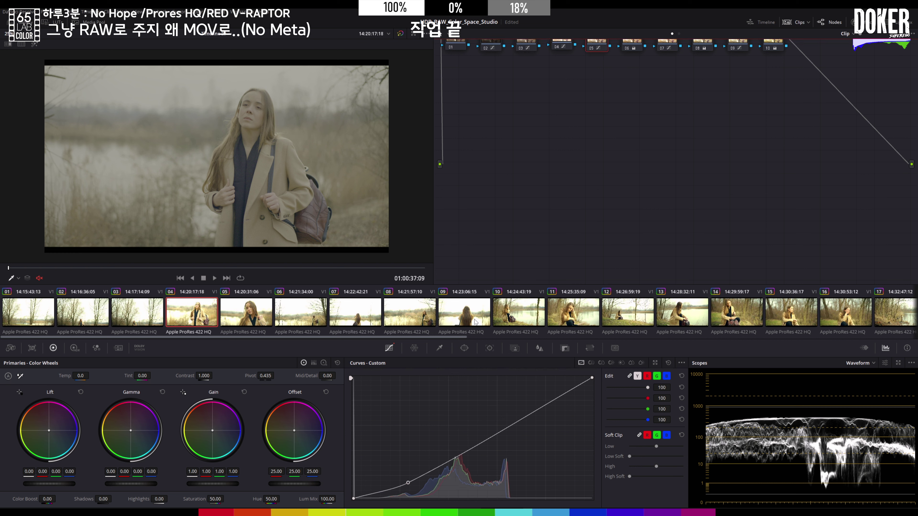
Lower the shadow point of node 05's custom curve on clip 04 slightly and play the clip.
left_click_drag(408, 483, 400, 489)
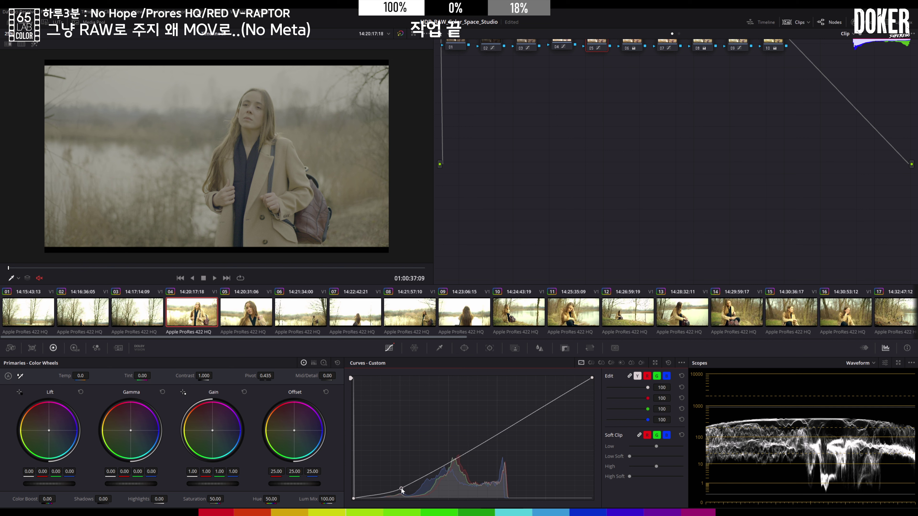
key("space")
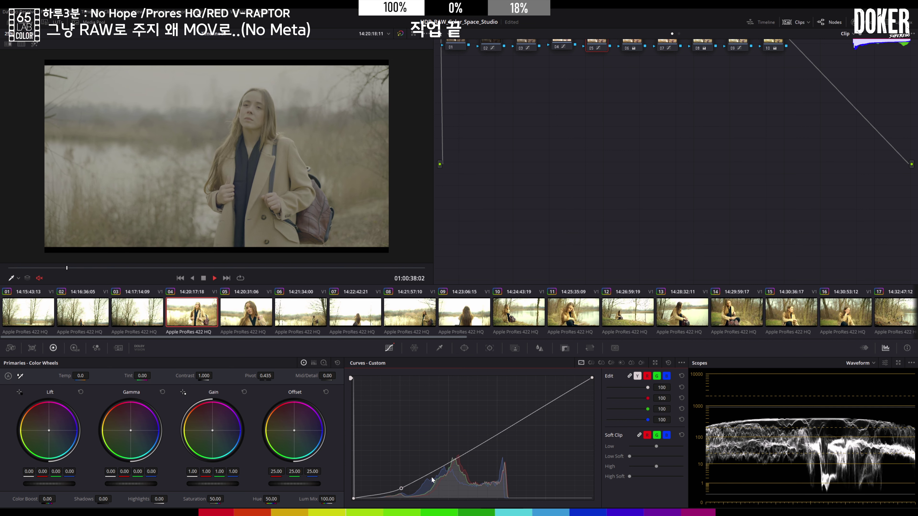
Copy clip 04's grade onto clip 05 and play part of the clip.
left_click(246, 311)
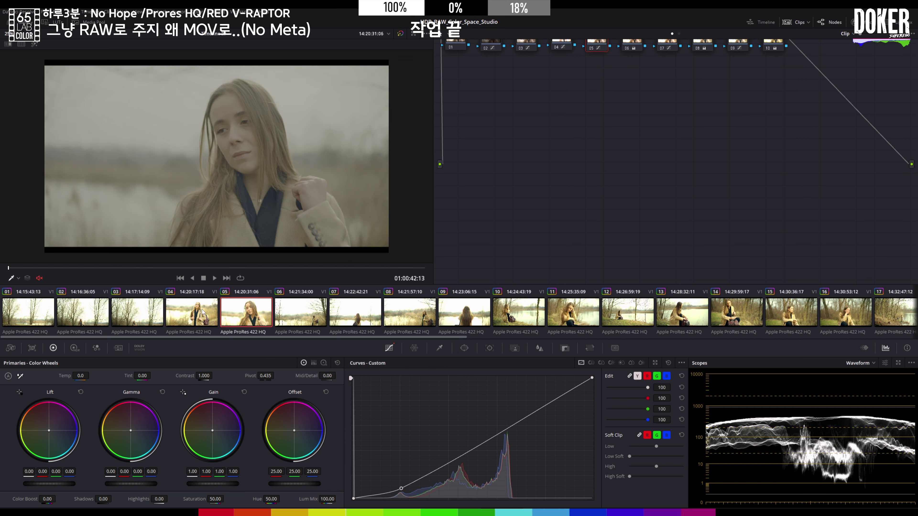
key("space")
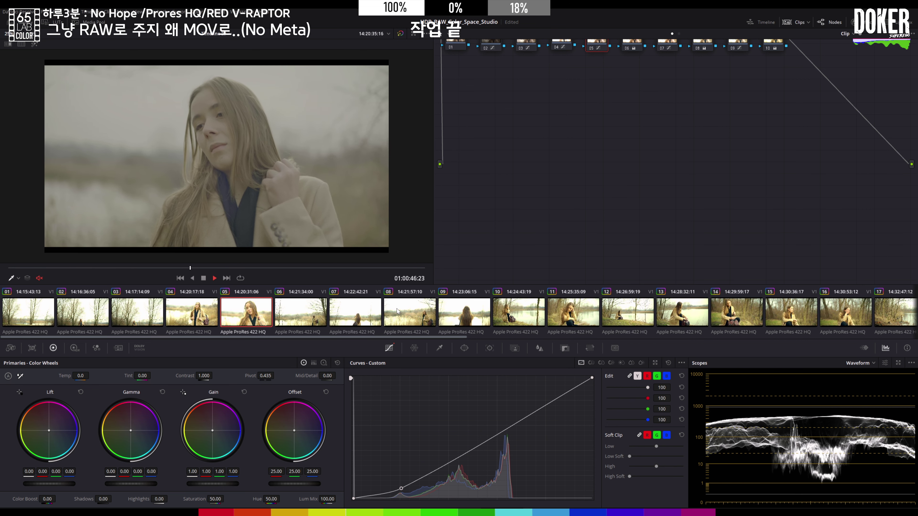
key("space")
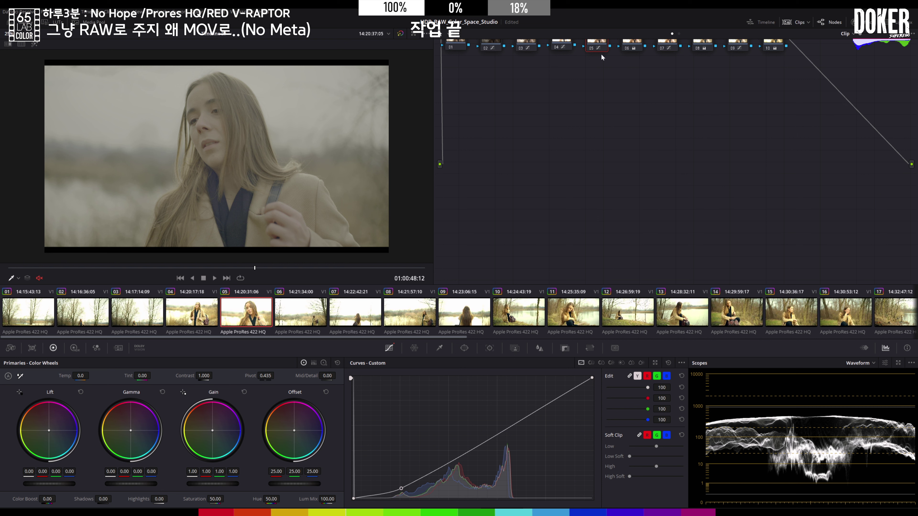
On clip 05, set node 06's tint to -1.00 and try small temperature shifts, and add a serial node after node 10.
left_click(630, 45)
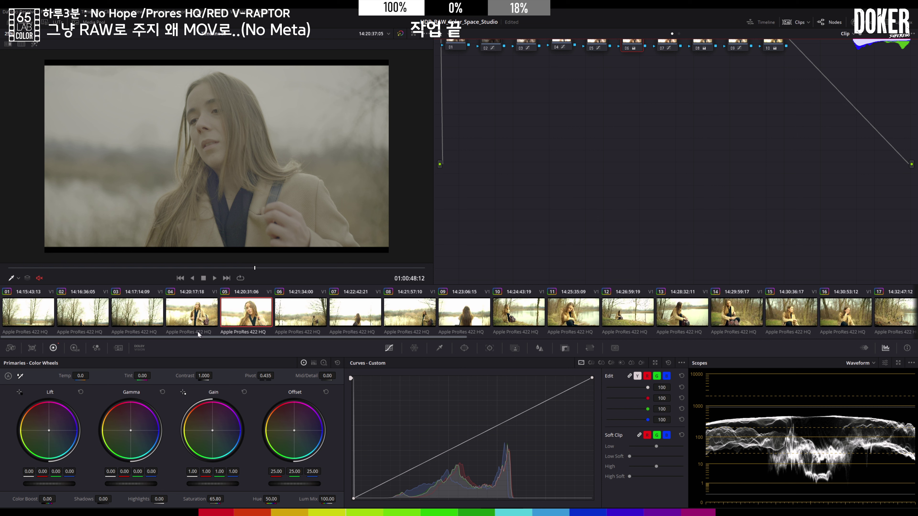
mouse_move(142, 376)
left_mouse_down()
mouse_move(130, 375)
mouse_move(144, 376)
left_mouse_up()
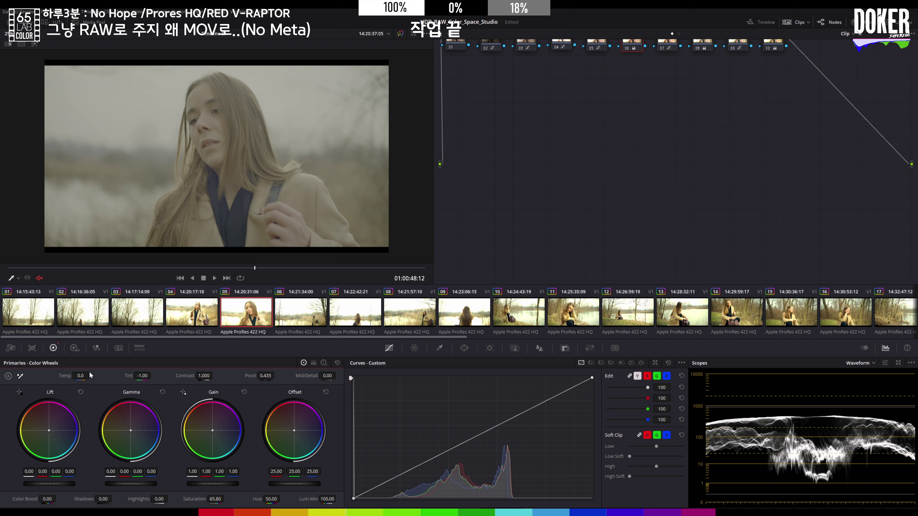
left_click_drag(98, 375, 91, 376)
left_click_drag(80, 376, 91, 375)
left_click(777, 46)
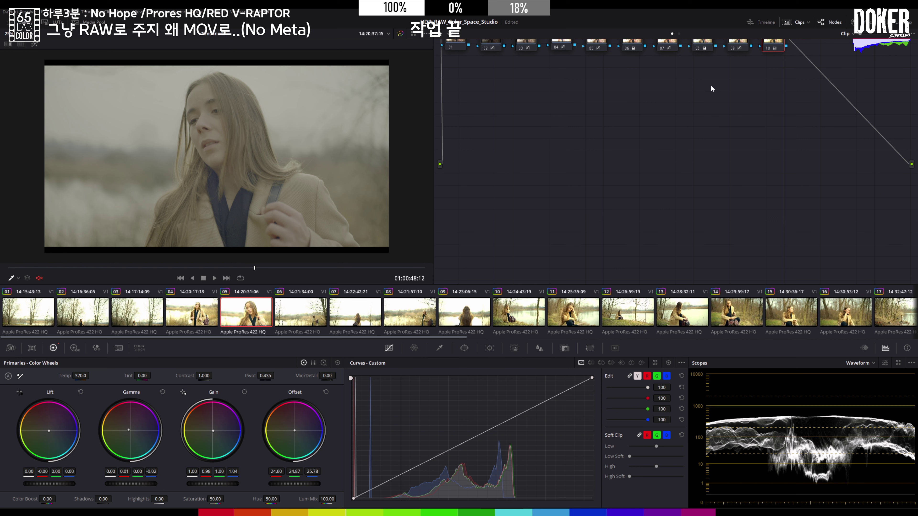
key("alt+s")
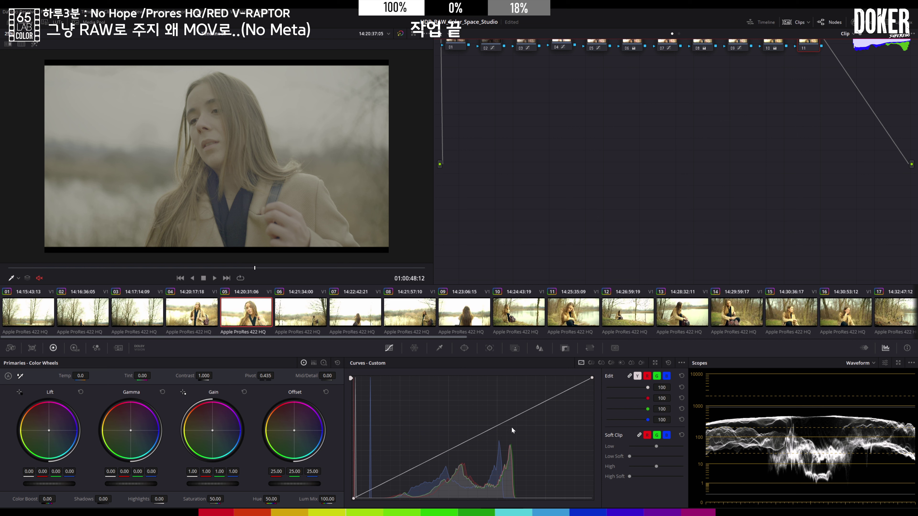
Play through clips 06, 07 and 08 to compare their brightness and color with the preceding clips.
key("space")
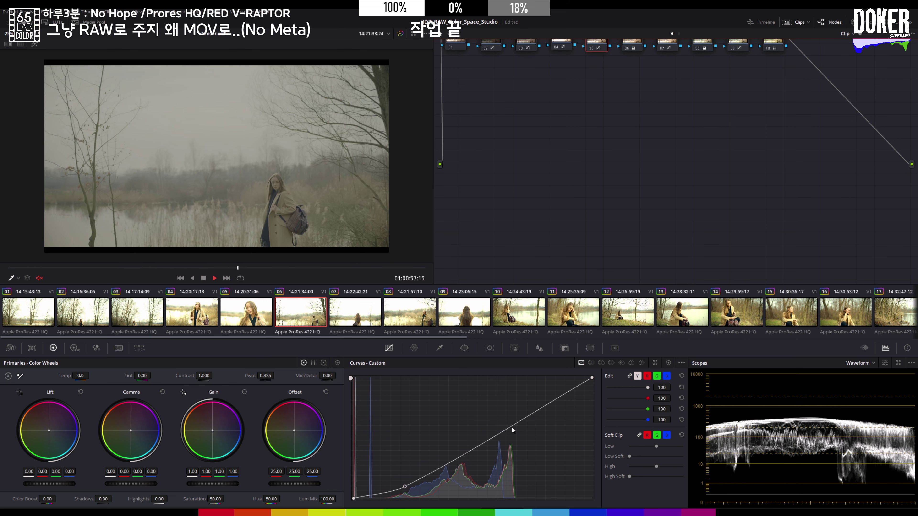
key("space")
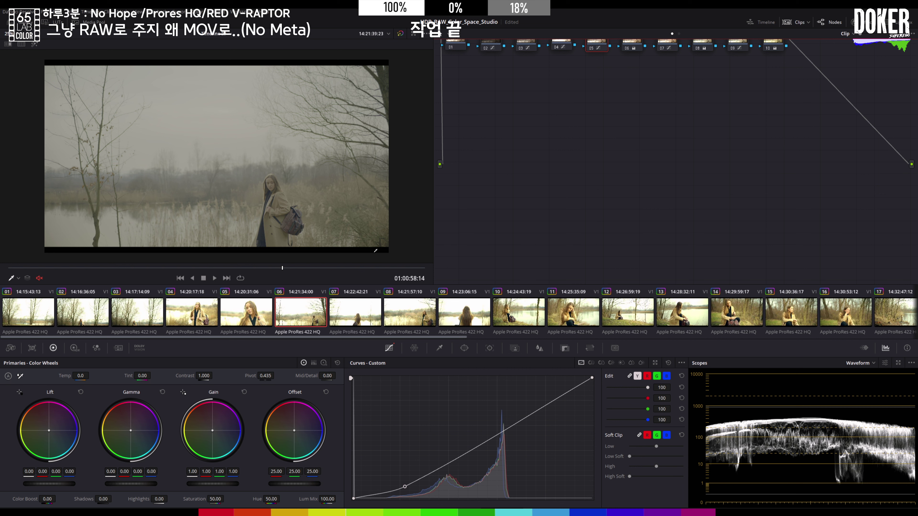
left_click(351, 316)
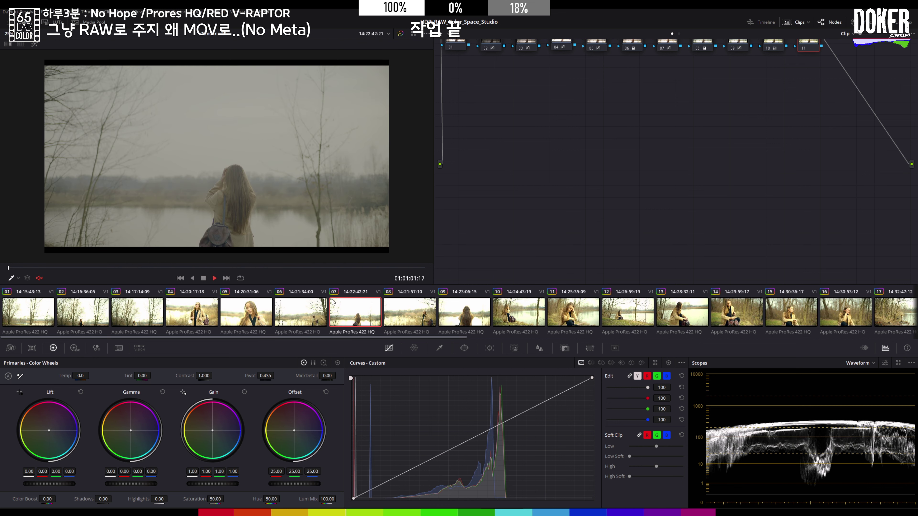
key("space")
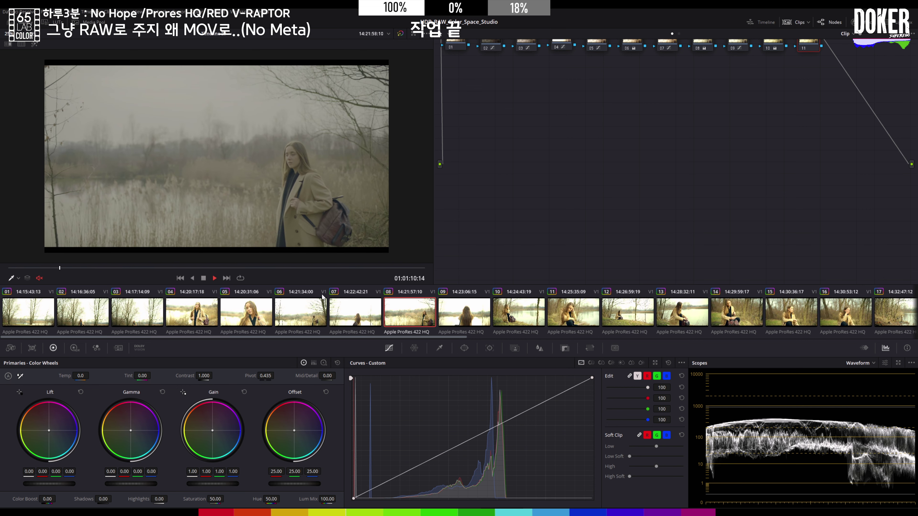
Copy clip 04's grade onto clip 08, and carry it back clip by clip onto clips 07, 06 and 05.
left_click(394, 320)
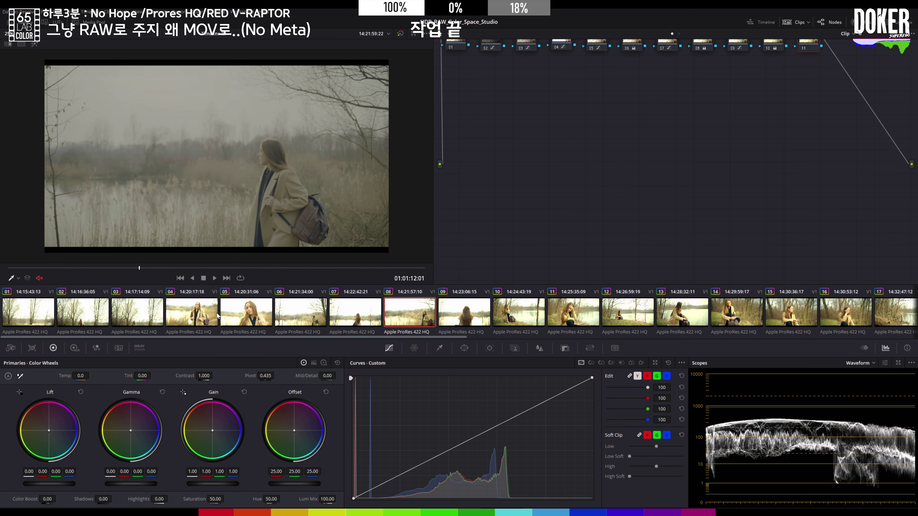
middle_click(204, 314)
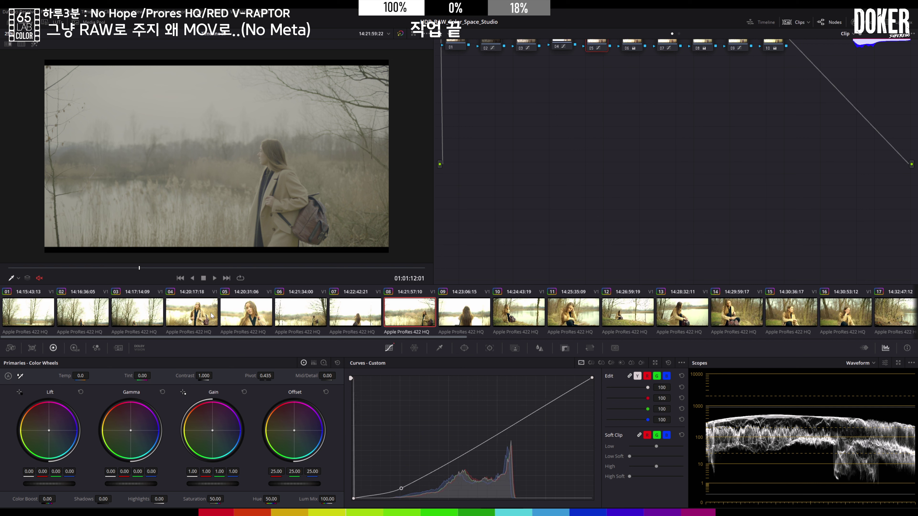
left_click(360, 317)
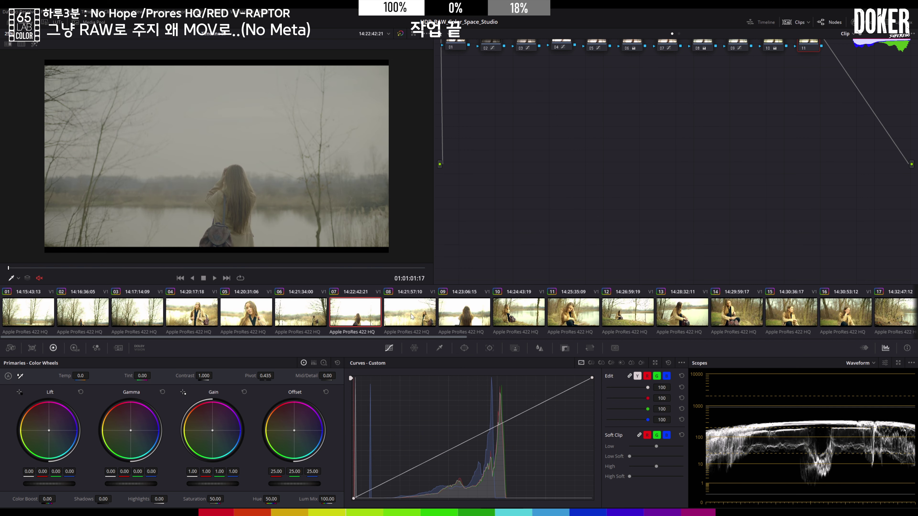
left_click(315, 318)
middle_click(366, 322)
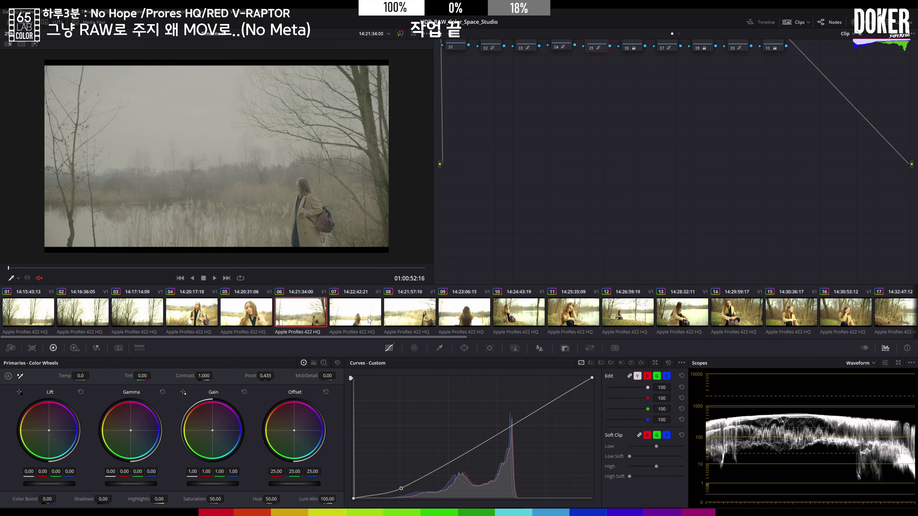
left_click(247, 322)
middle_click(303, 316)
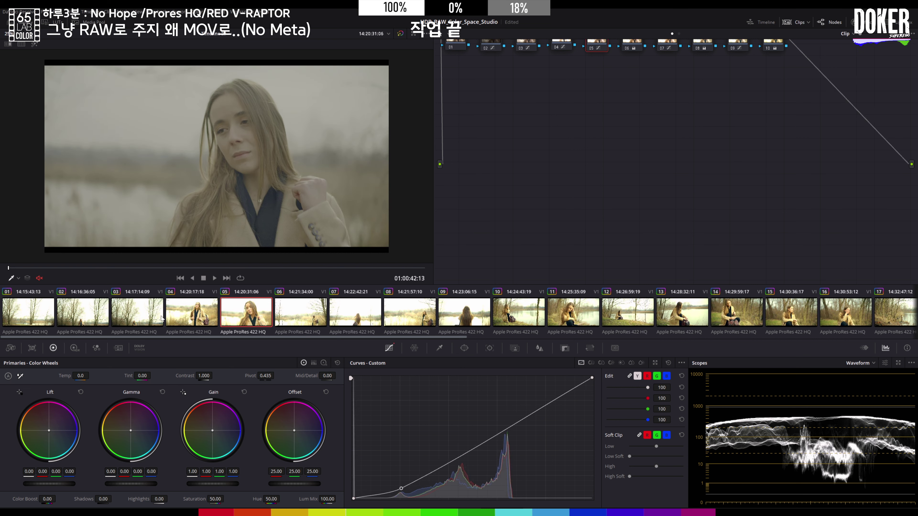
Copy clip 04's grade onto clip 03 and carry it back onto clips 02 and 01.
left_click(149, 318)
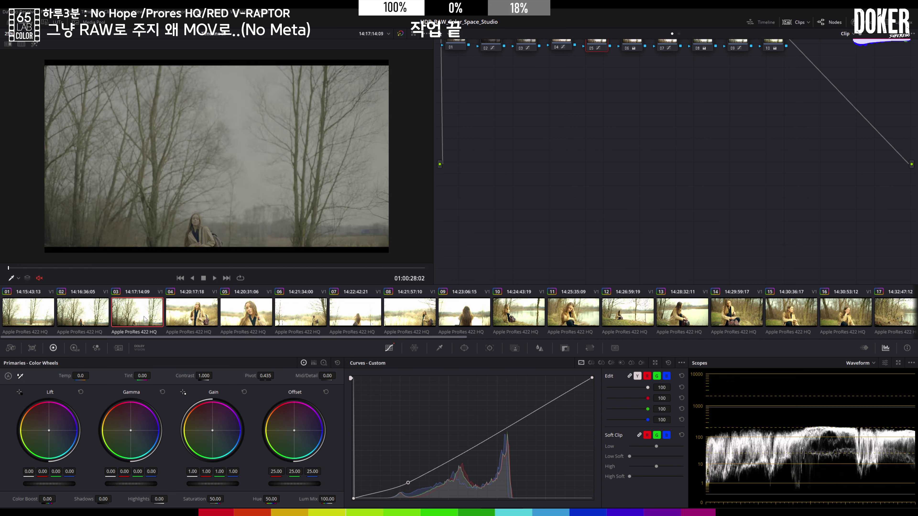
middle_click(202, 318)
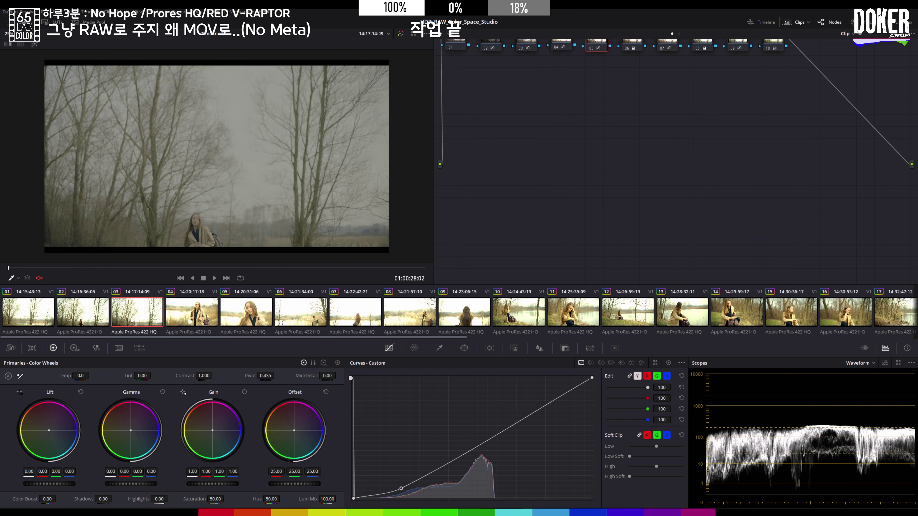
key("Up")
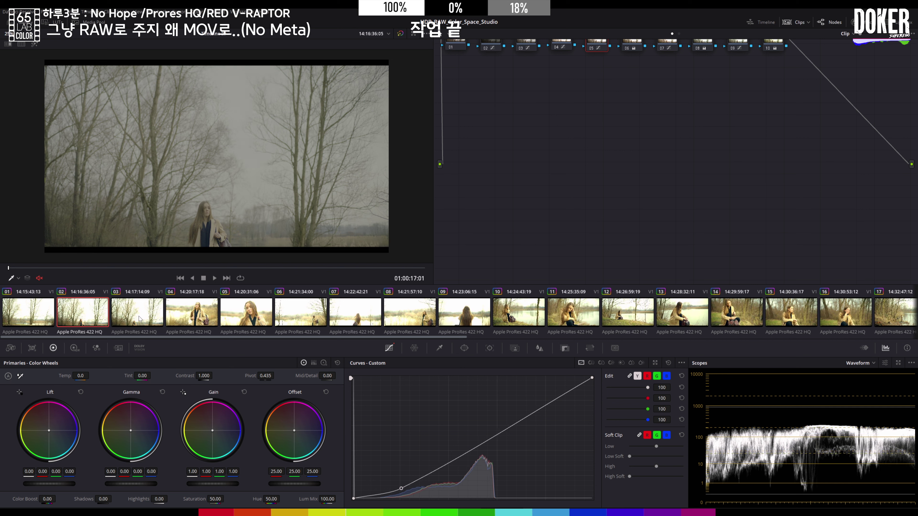
key("Up")
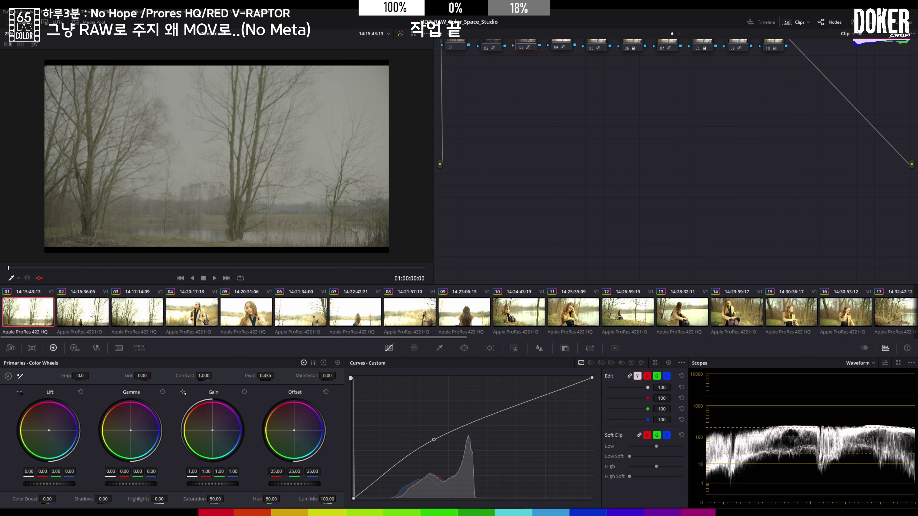
middle_click(91, 314)
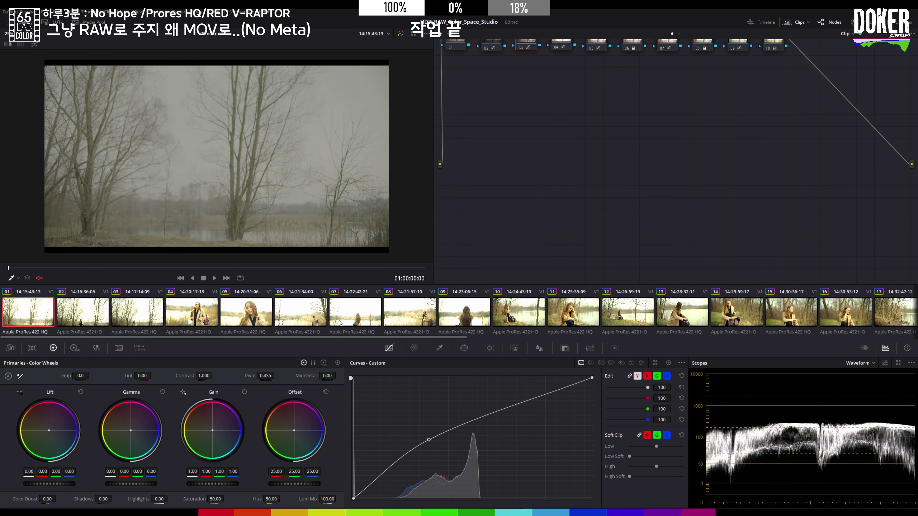
Check clips 07 and 08, and carry their updated grade forward clip by clip through clip 11.
left_click(363, 317)
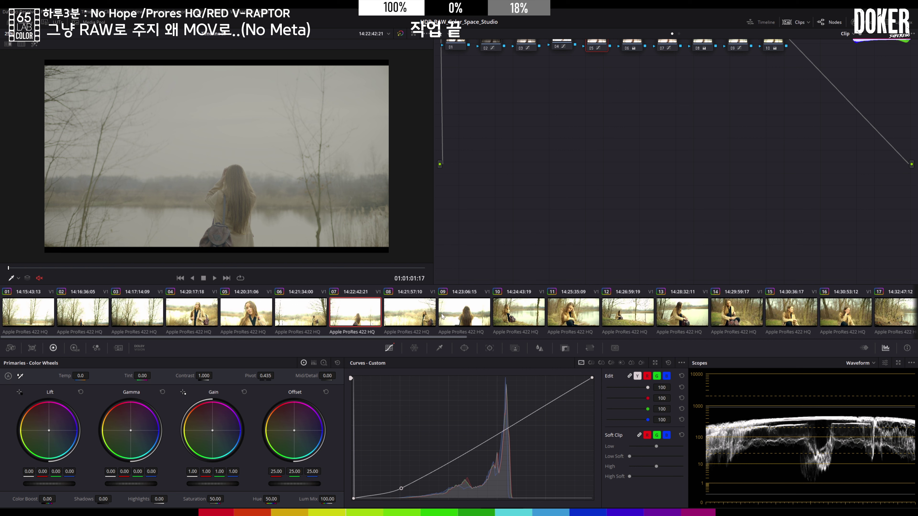
left_click(421, 317)
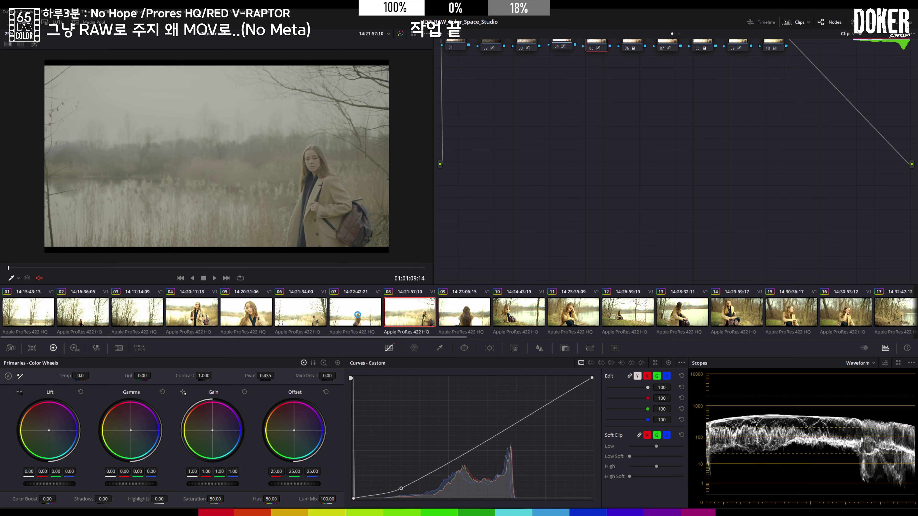
key("Down")
key("Up")
left_click(475, 319)
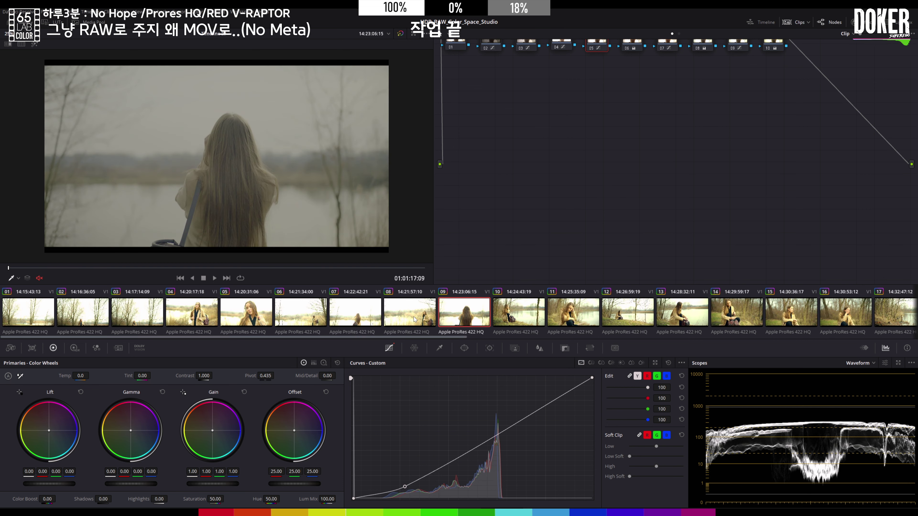
left_click(507, 318)
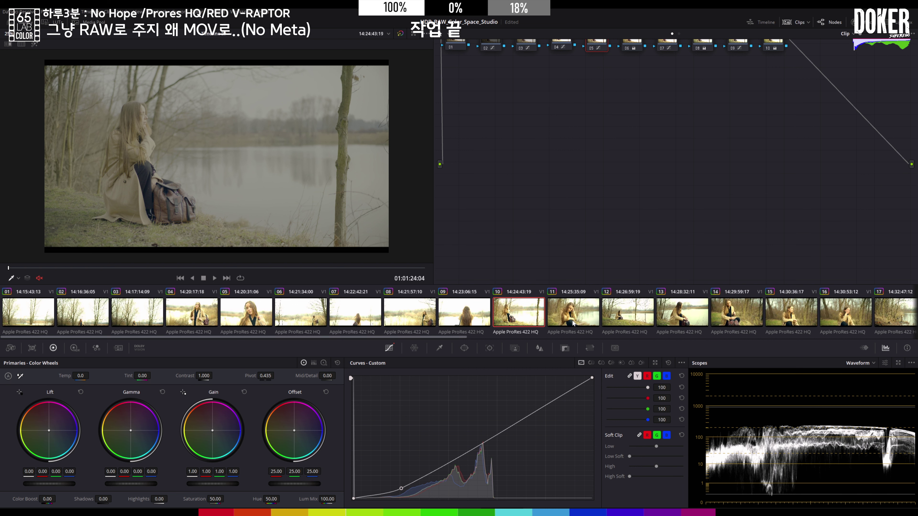
left_click(592, 325)
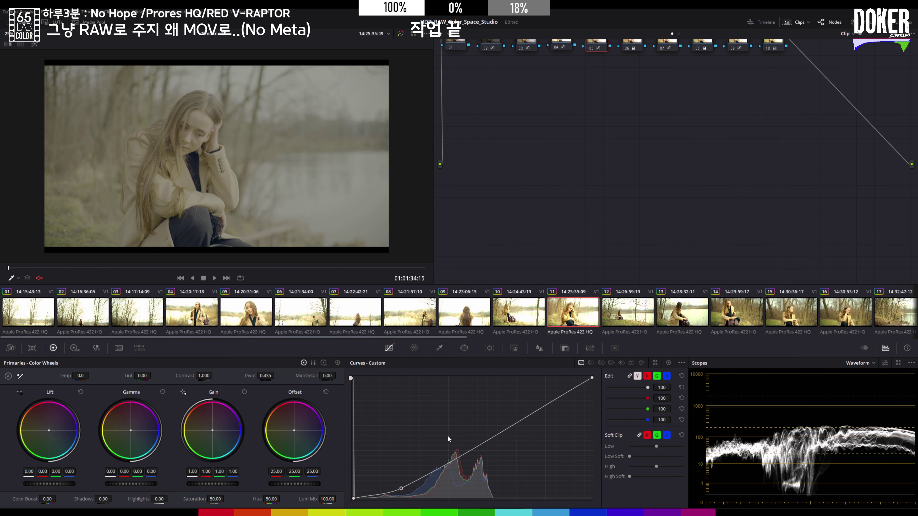
On clip 11, slightly lower the shadow point of node 05's custom curve and shift the midtone point of node 03's curve.
left_click_drag(400, 490, 400, 489)
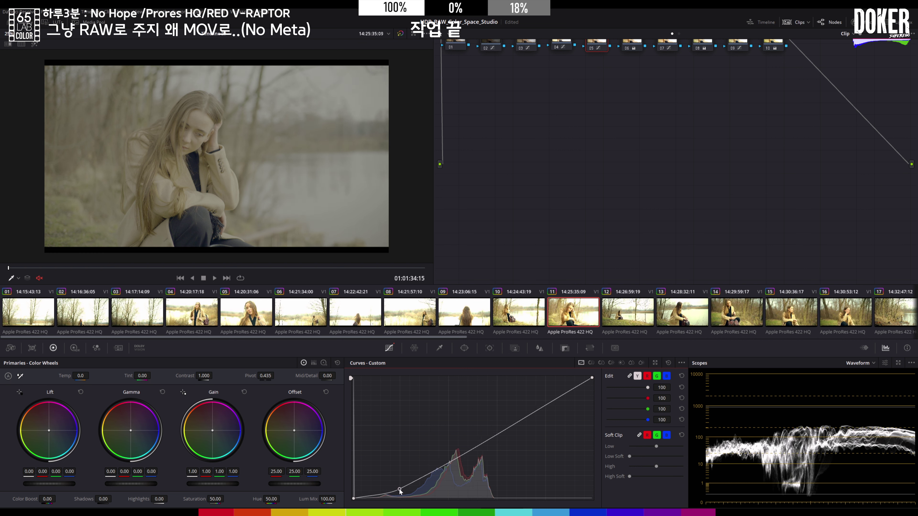
left_click(493, 46)
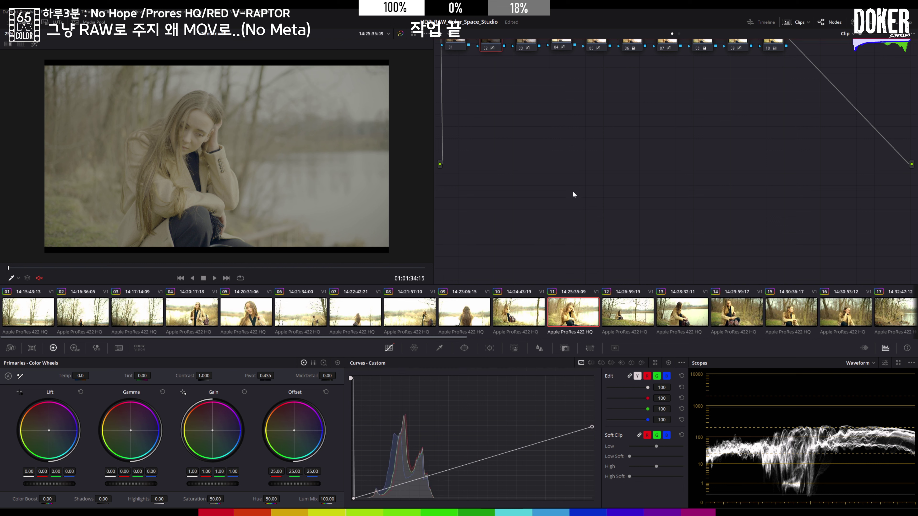
left_click(531, 46)
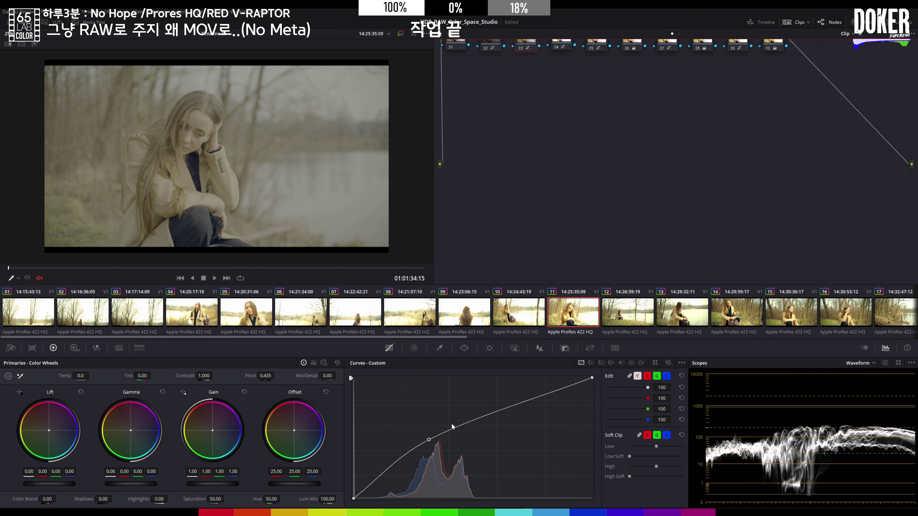
left_click_drag(434, 441, 433, 437)
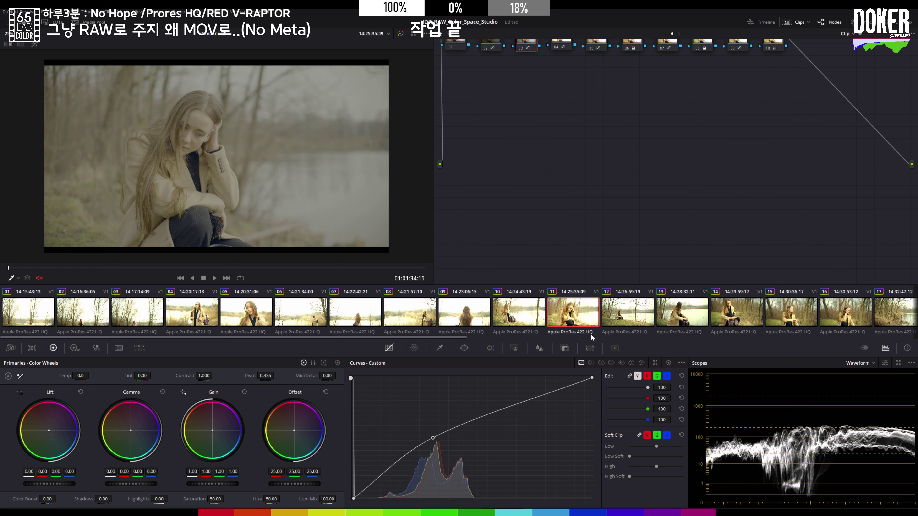
Compare clip 11 with clip 10, and set the saturation of clip 11's node 06 to 59.60.
left_click(530, 318)
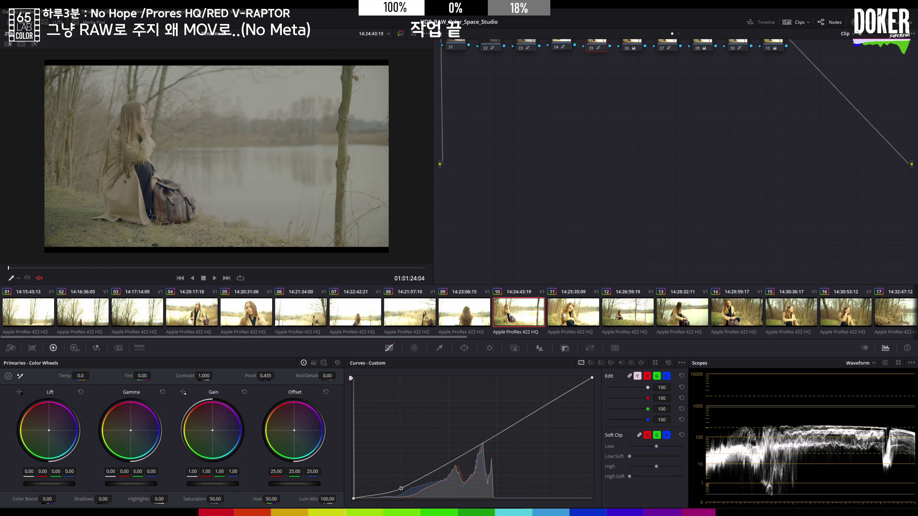
left_click(549, 317)
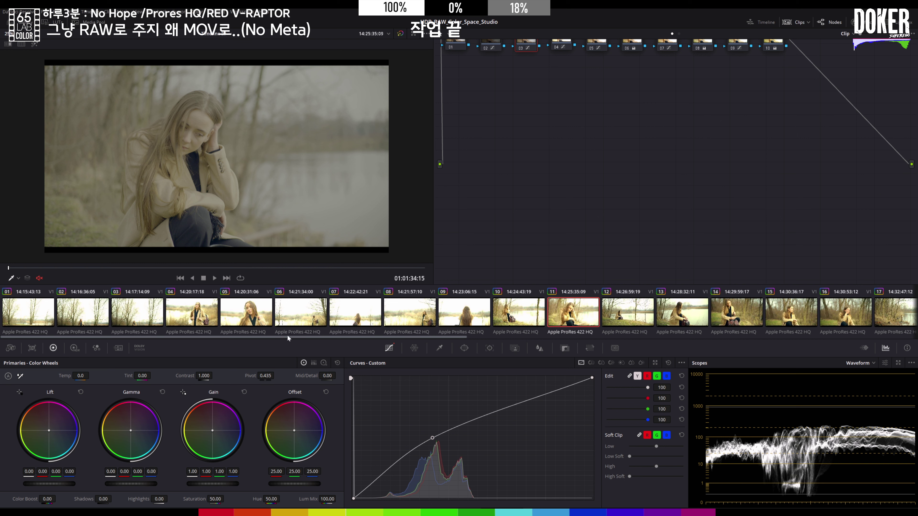
left_click(635, 48)
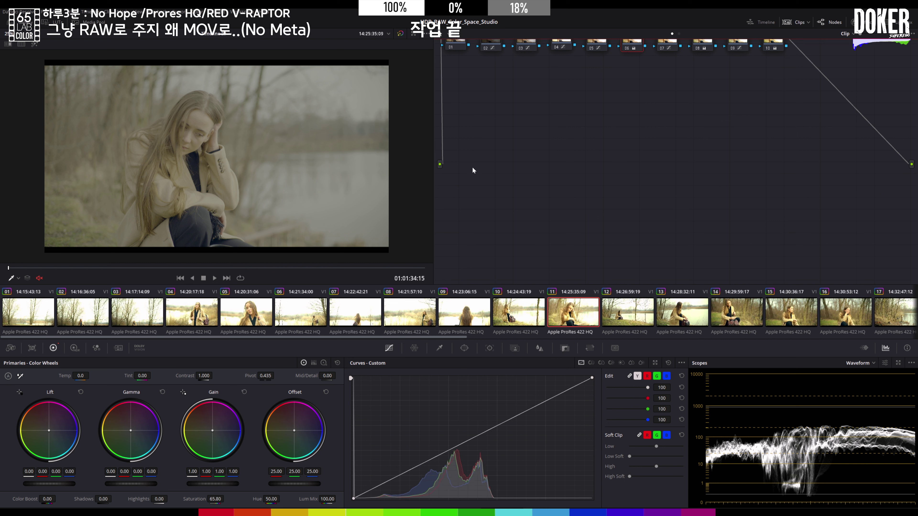
left_click_drag(216, 499, 225, 500)
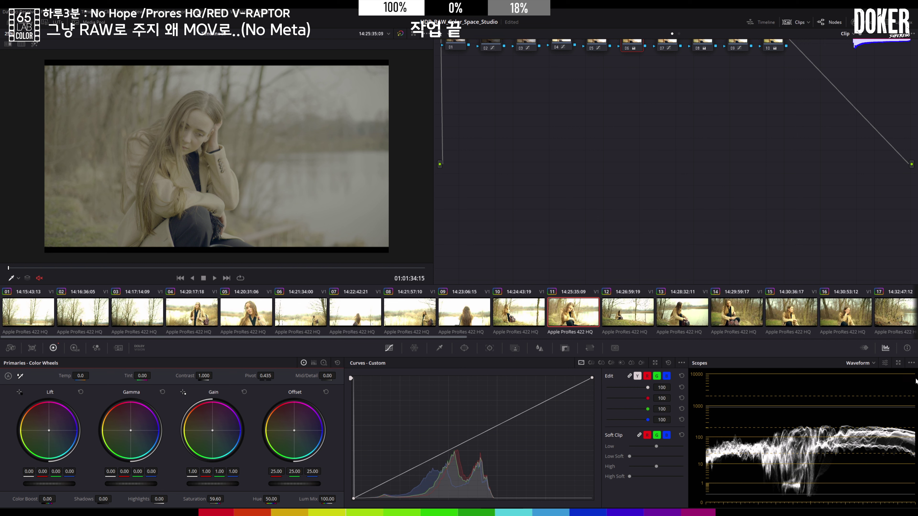
Switch the scope to the Vectorscope and compare the colour of clips 10 and 11 by alternating between them.
left_click(871, 364)
left_click(875, 390)
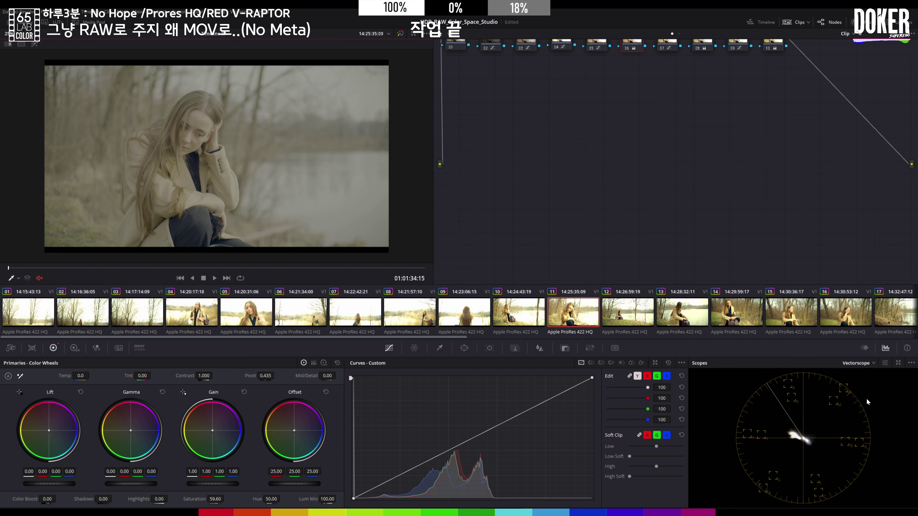
key("Up")
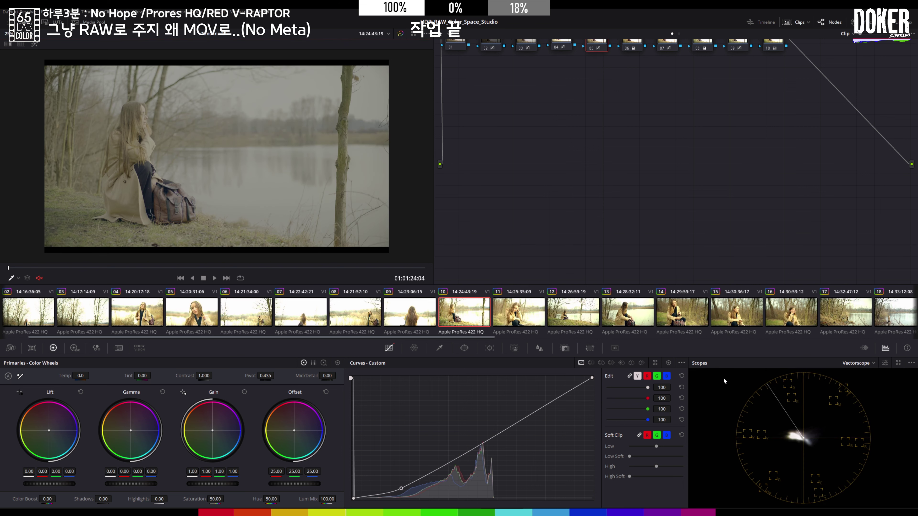
key("Down")
key("Up")
key("Down")
key("Up")
key("Down")
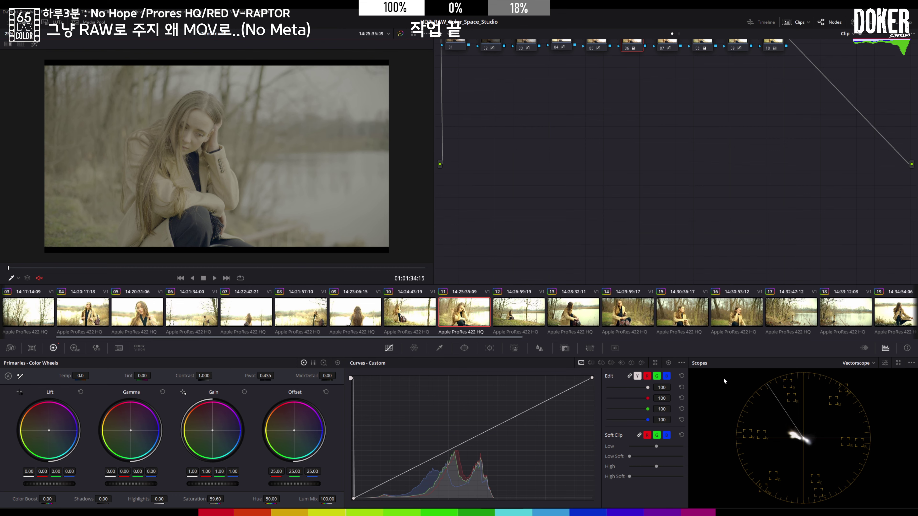
Append a serial node after node 10 on clip 11 and show its Hue Vs Sat curve.
left_click(738, 47)
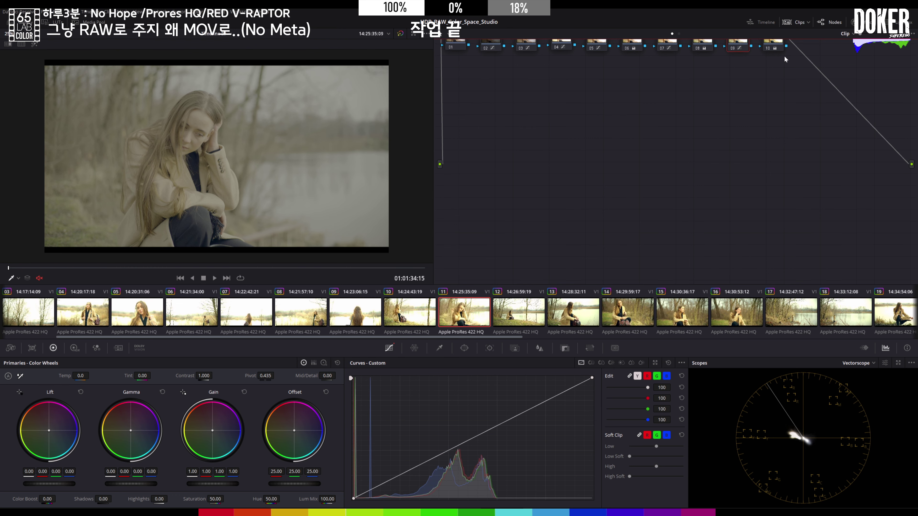
left_click(781, 49)
key("alt+s")
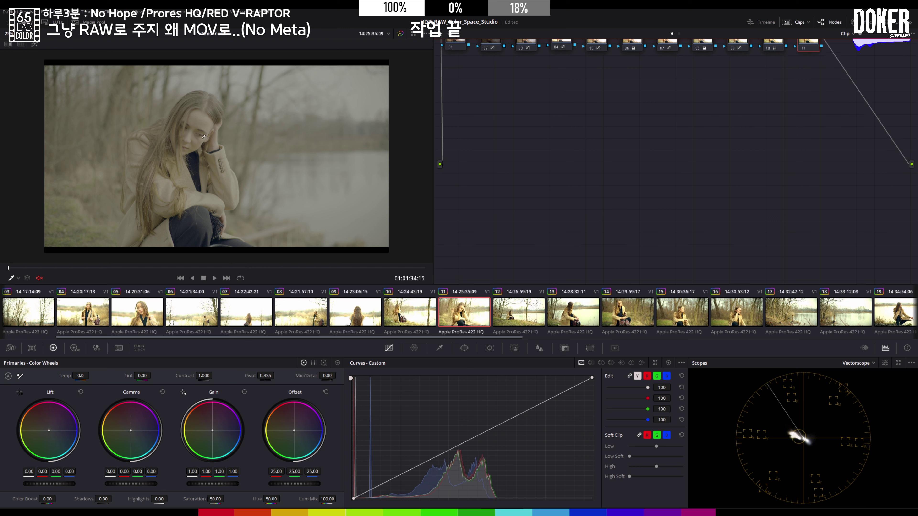
left_click(601, 363)
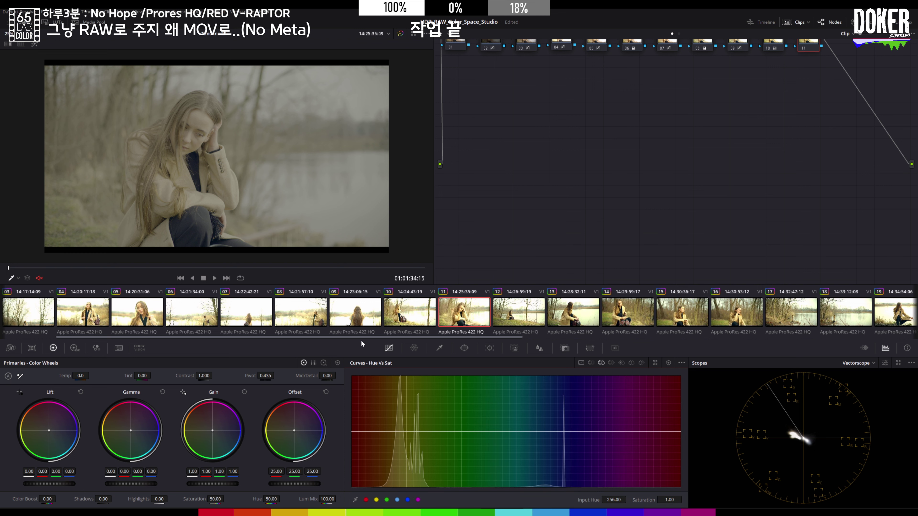
left_click(197, 140)
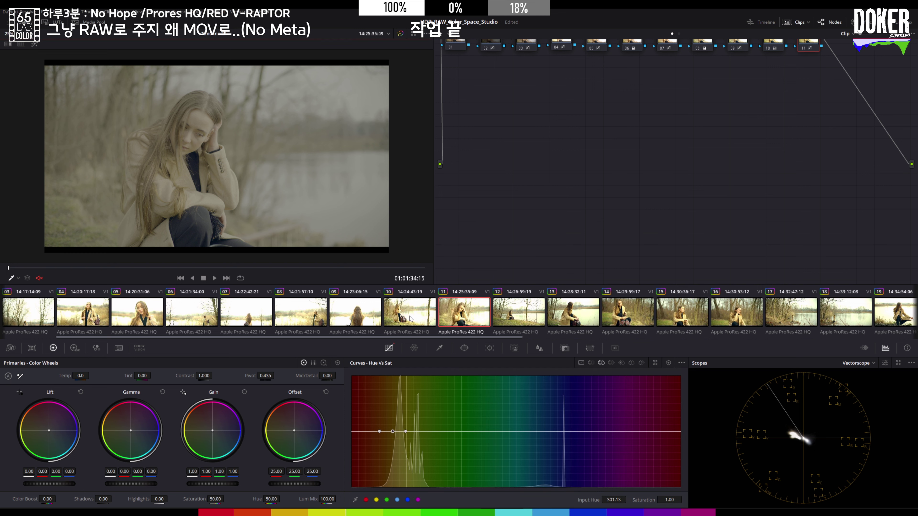
key("ctrl+z")
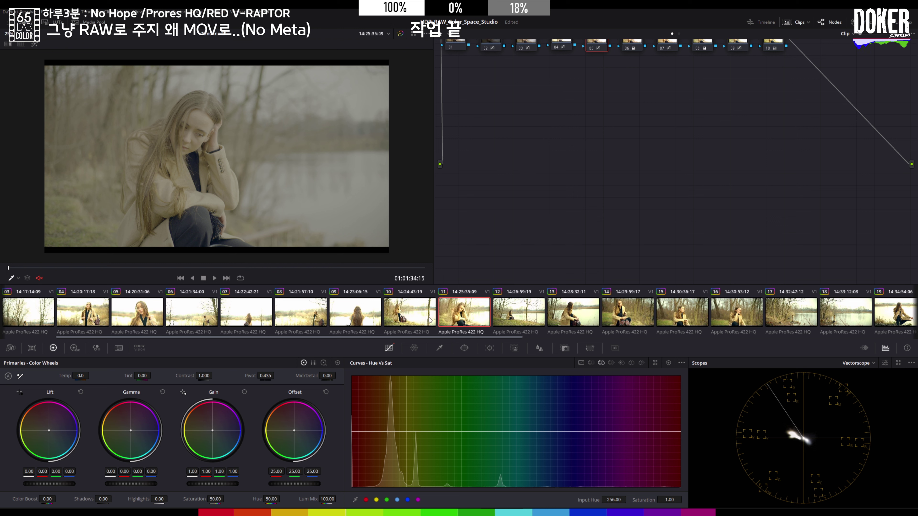
left_click(778, 43)
key("alt+s")
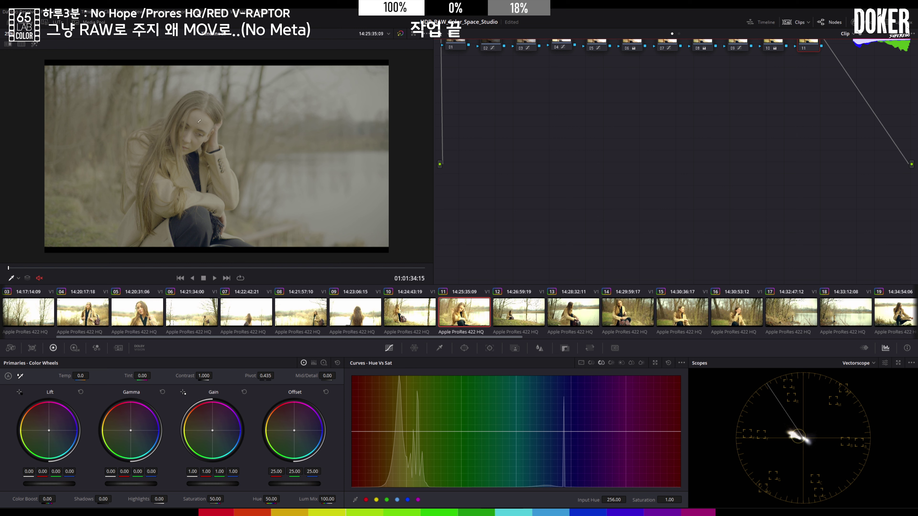
Sample the woman's face for the Hue Vs Sat curve, widen the two flanking points, and lower the centre point's saturation to 0.91.
left_click(206, 122)
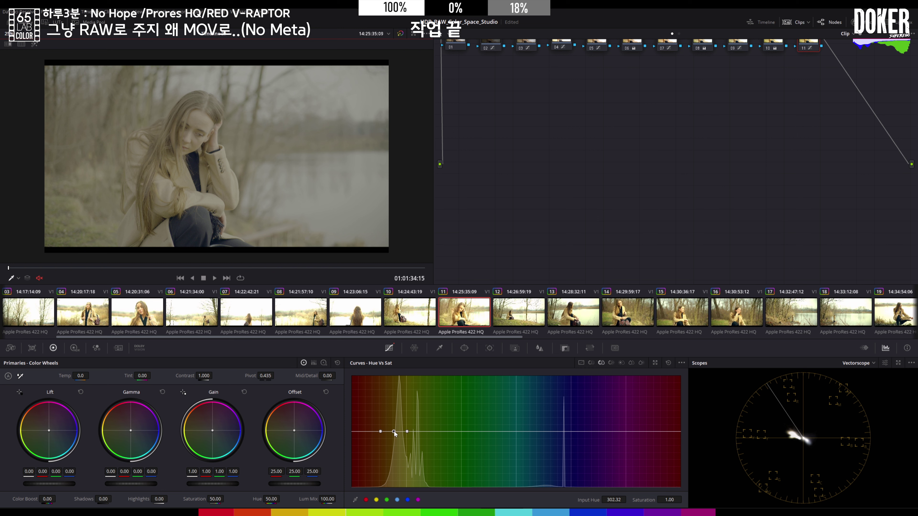
left_click_drag(393, 432, 350, 434)
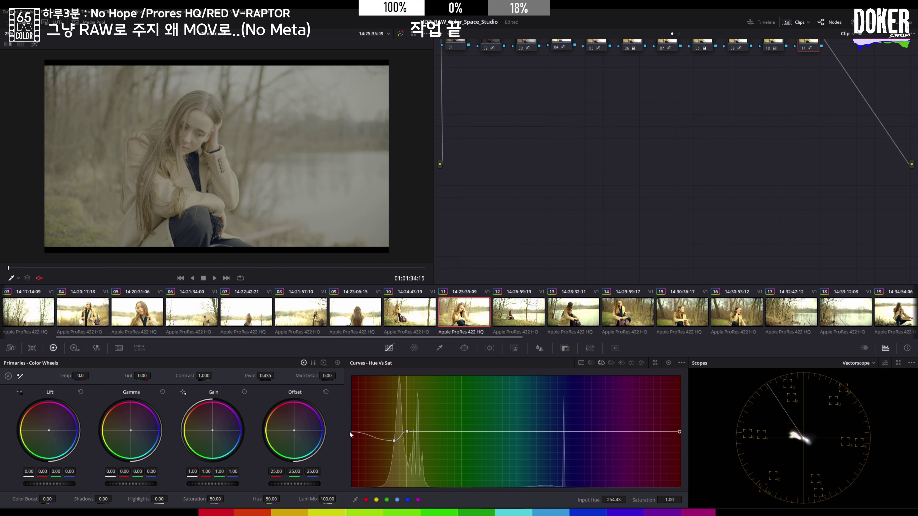
left_click_drag(405, 432, 446, 433)
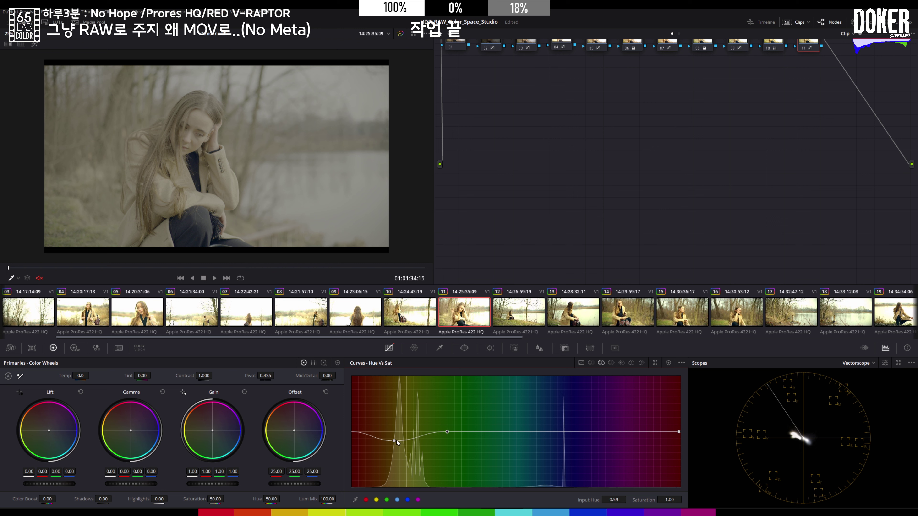
left_click_drag(394, 439, 394, 438)
left_click(409, 323)
left_click(441, 316)
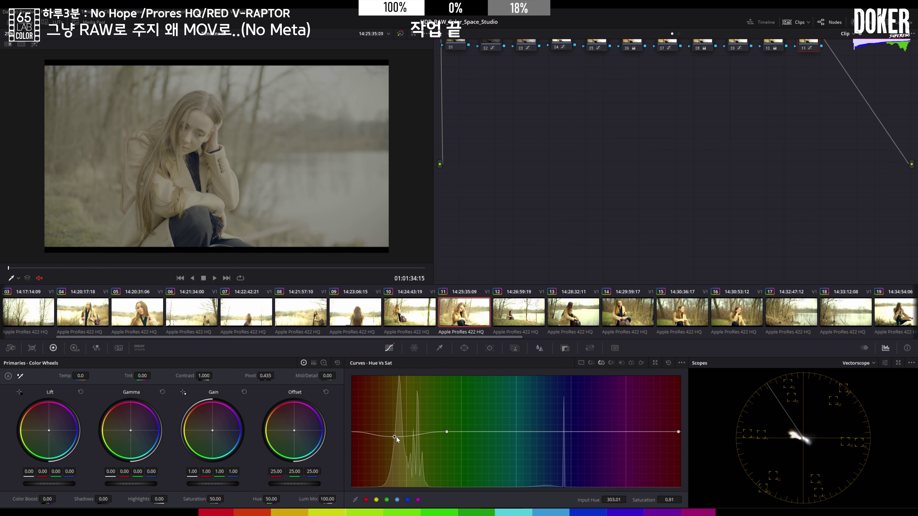
Move the Hue Vs Sat centre point to input hue 307.32 and saturation 0.88, and compare clip 11 with clip 10.
left_click_drag(396, 438, 398, 438)
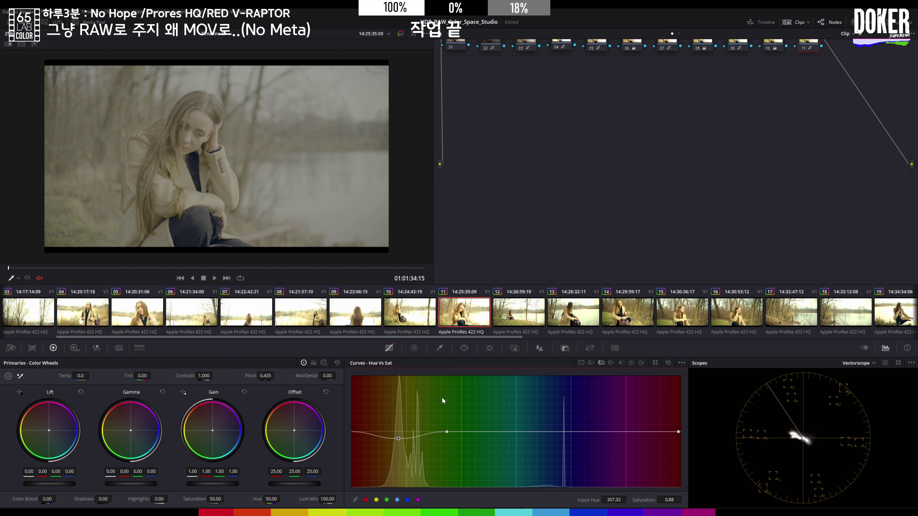
left_click(419, 319)
left_click(444, 319)
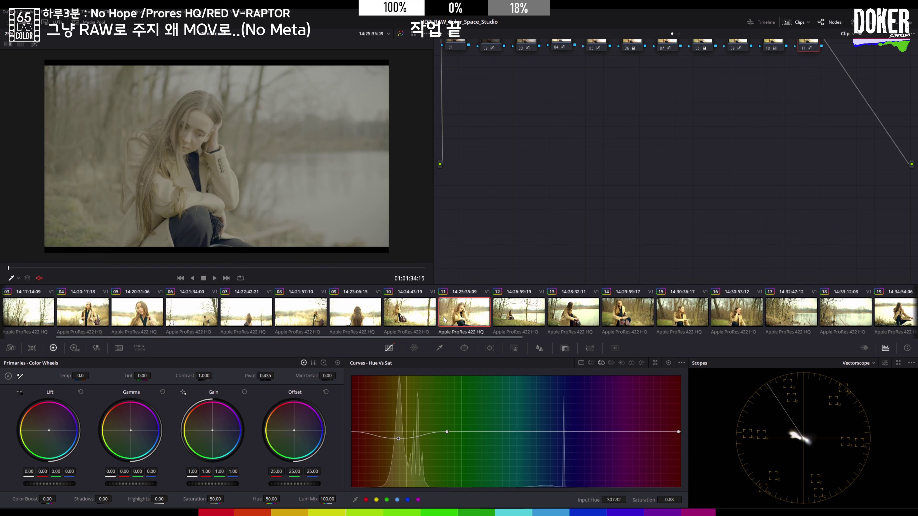
Play back clips 11, 12 and 13 to check how the skin and overall colour match.
key("space")
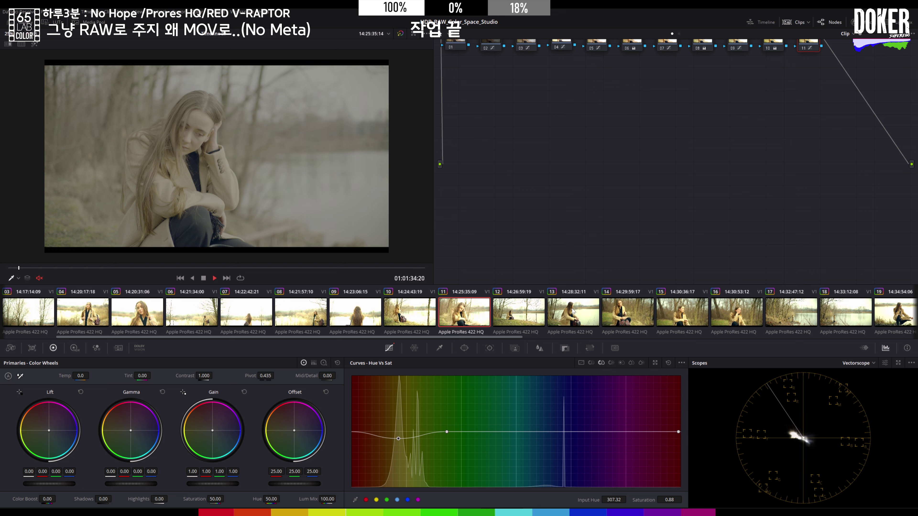
key("space")
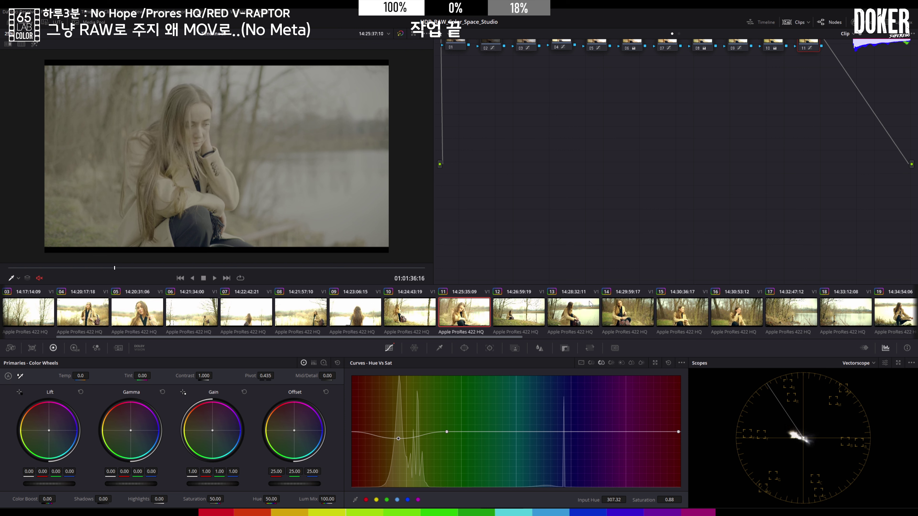
key("space")
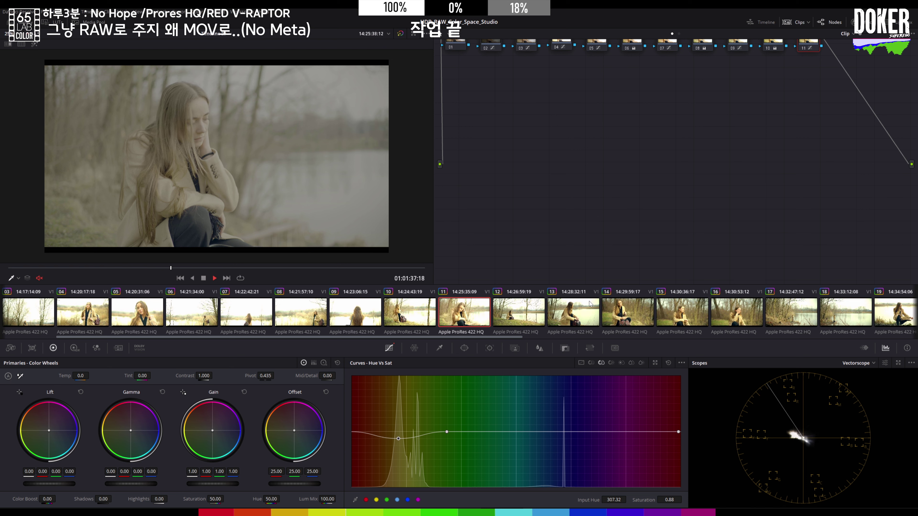
left_click(514, 316)
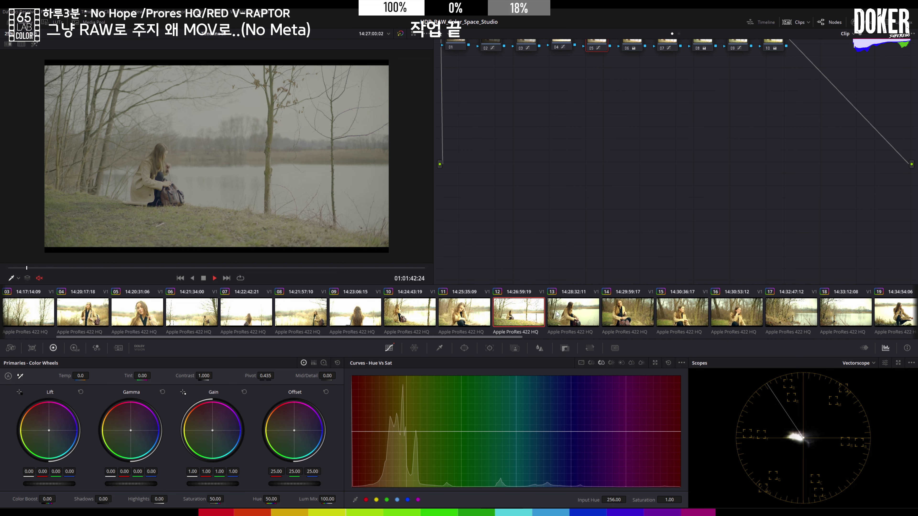
left_click(570, 319)
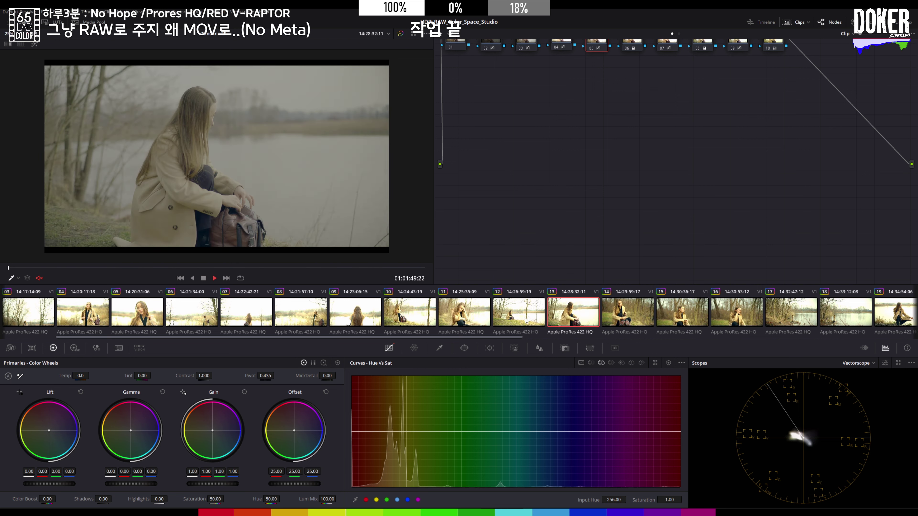
key("space")
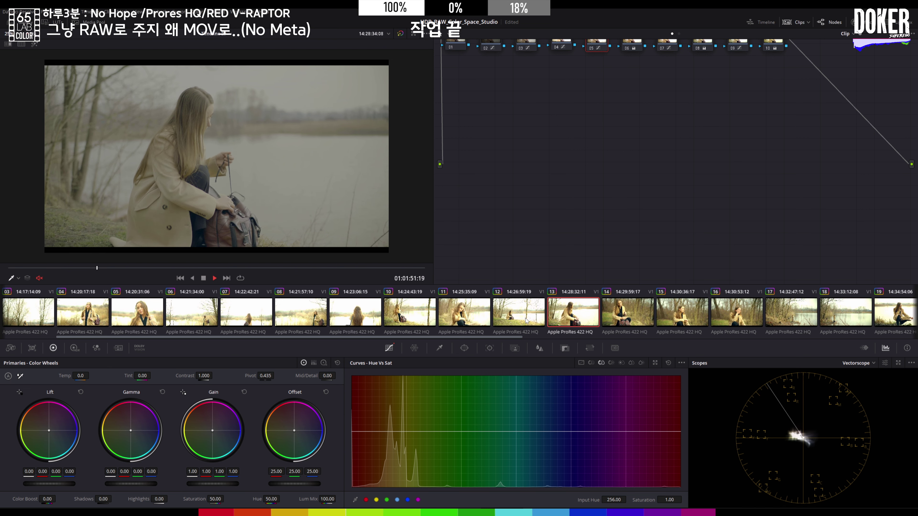
Copy clip 11's grade onto clip 14, and carry it forward clip by clip onto clips 15 and 16.
left_click(624, 316)
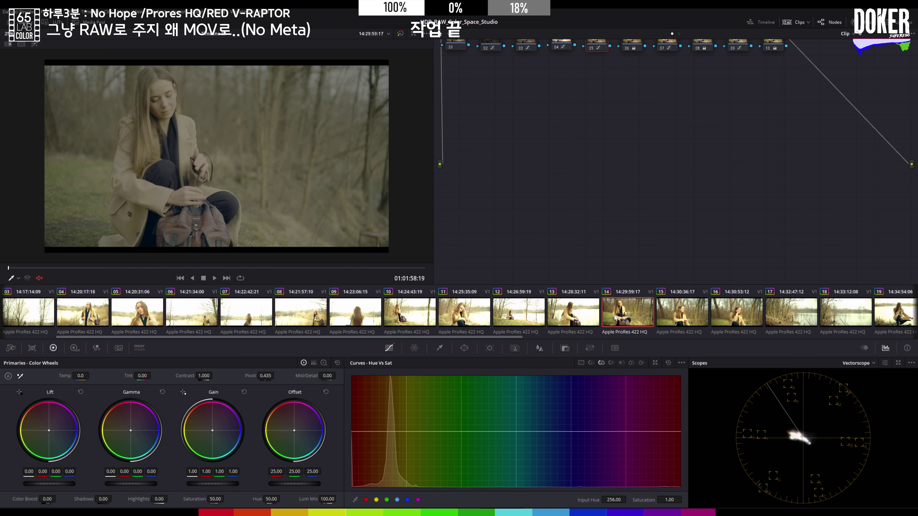
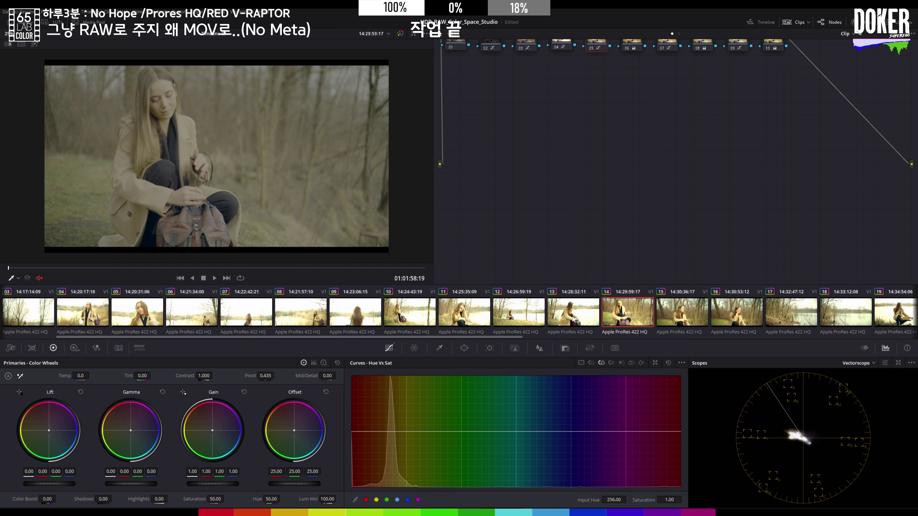
middle_click(471, 317)
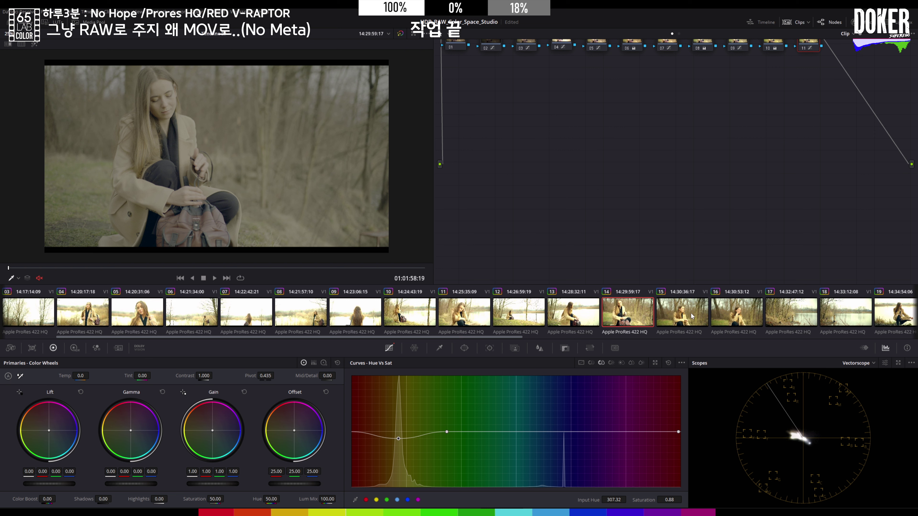
left_click(679, 317)
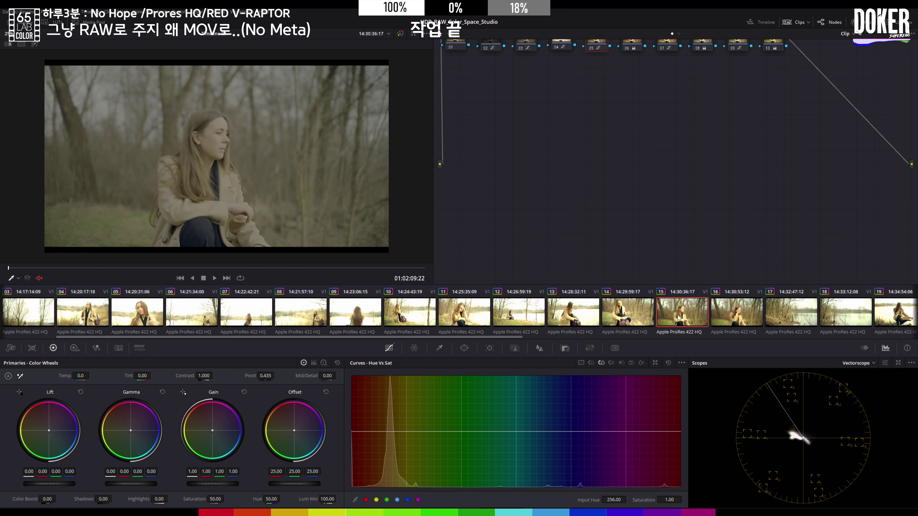
middle_click(629, 320)
key("space")
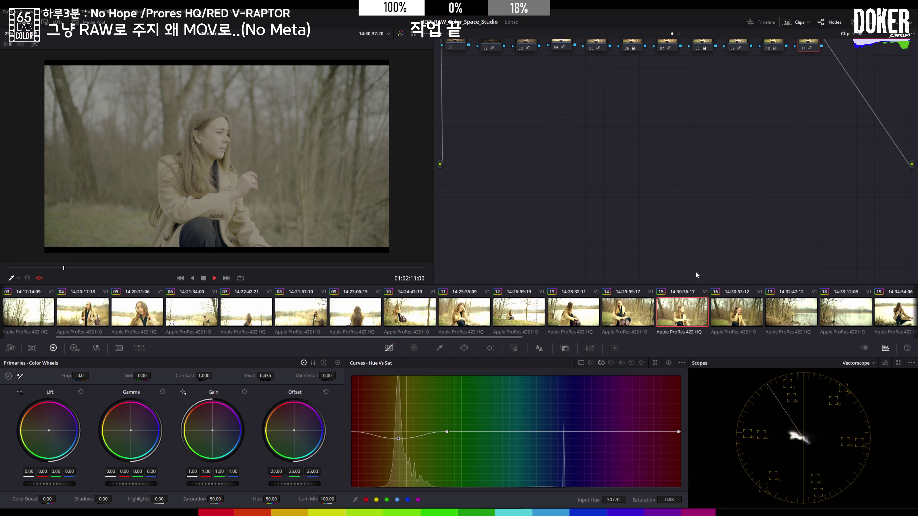
left_click(718, 314)
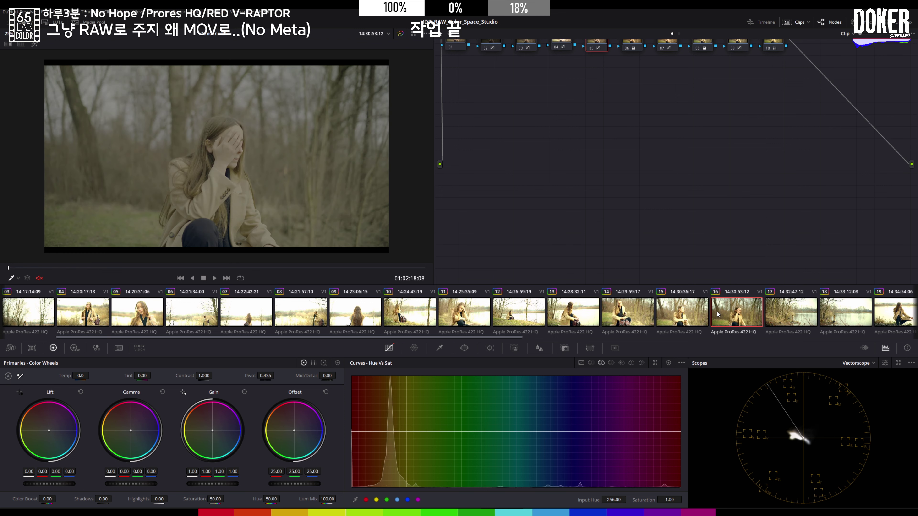
middle_click(693, 315)
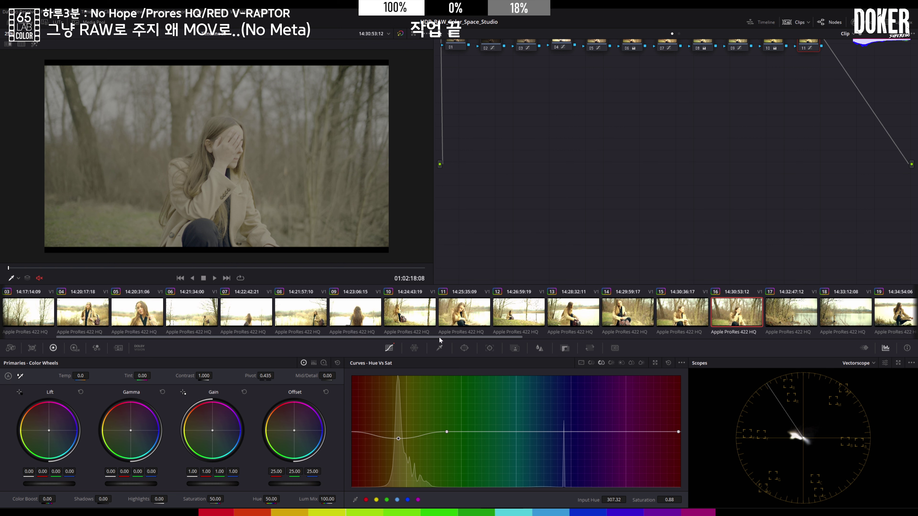
Try copying clip 16's grade onto clip 17, and undo the copy.
left_click_drag(438, 336, 555, 322)
left_click(552, 320)
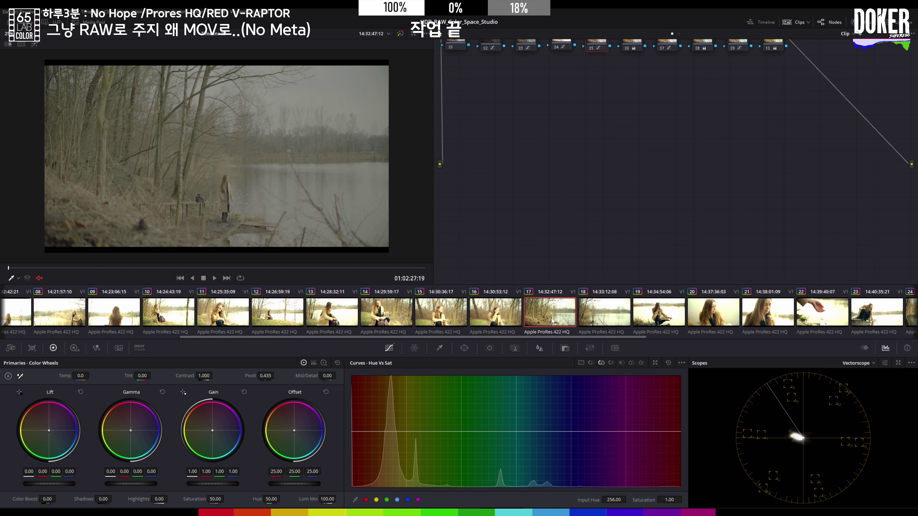
middle_click(496, 321)
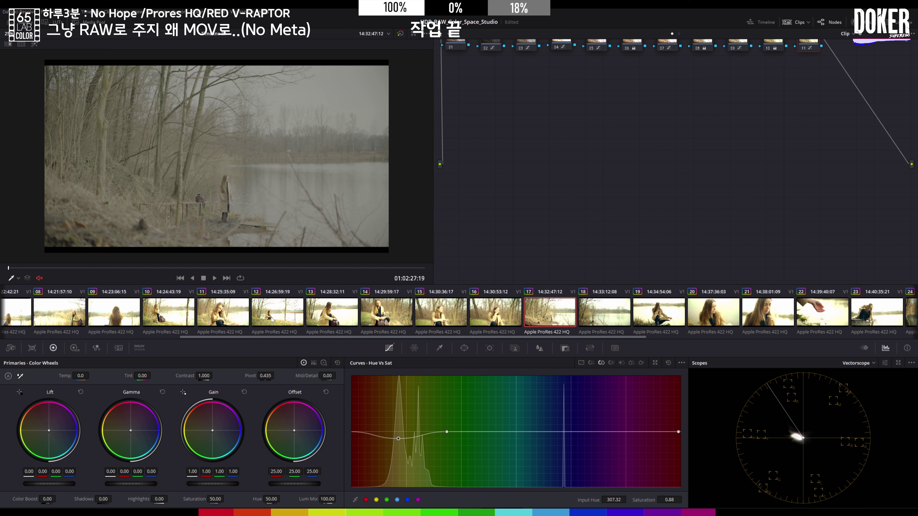
key("ctrl+z")
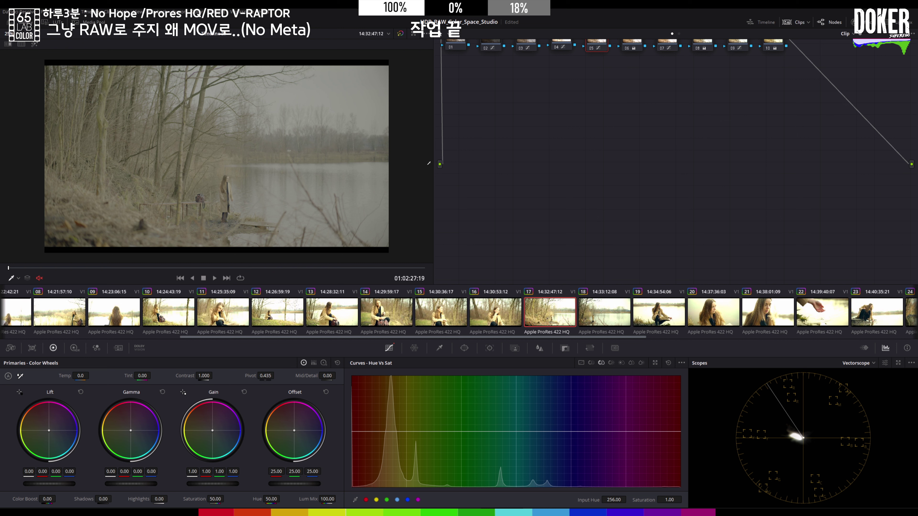
Shift clip 17's low custom curve point on node 05 slightly brighter along the curve, and check clip 18.
left_click(580, 363)
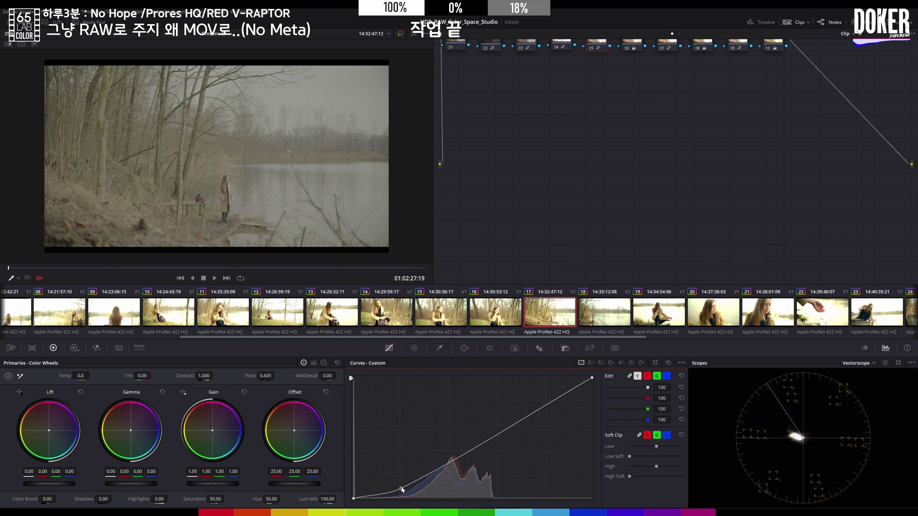
left_click_drag(401, 489, 413, 483)
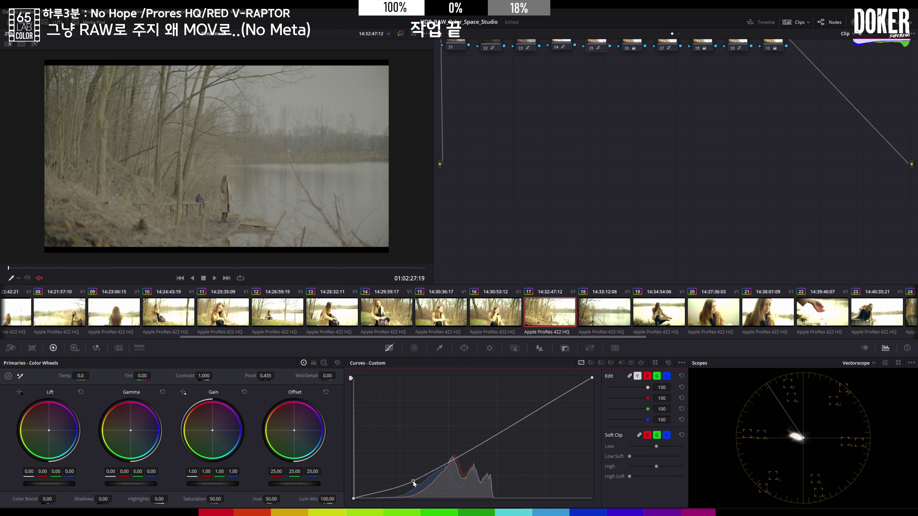
left_click(604, 312)
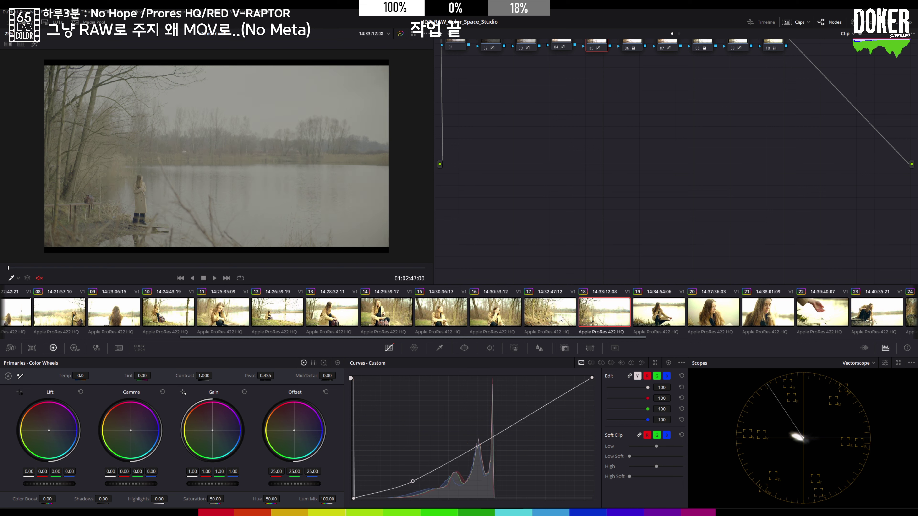
Copy clip 13's grade onto clip 19, and set node 10's Offset to 24.85, 24.52, 26.10.
left_click(665, 317)
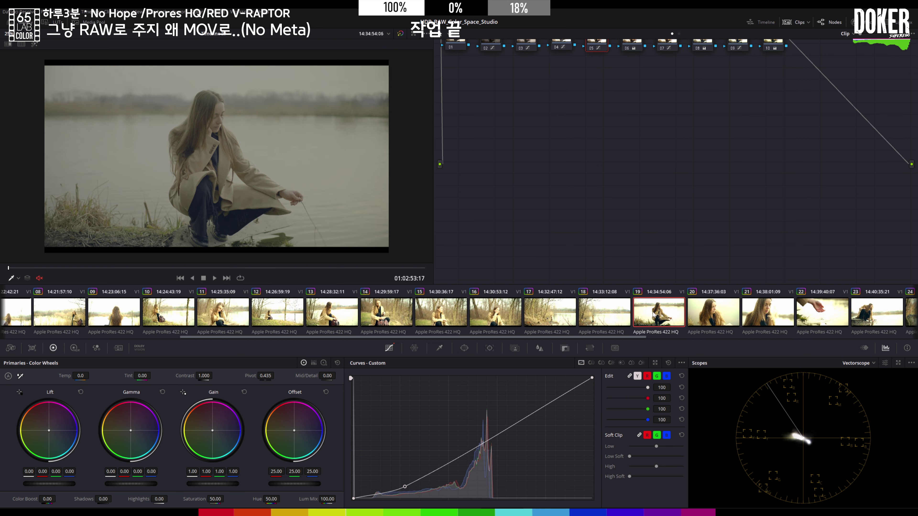
middle_click(383, 316)
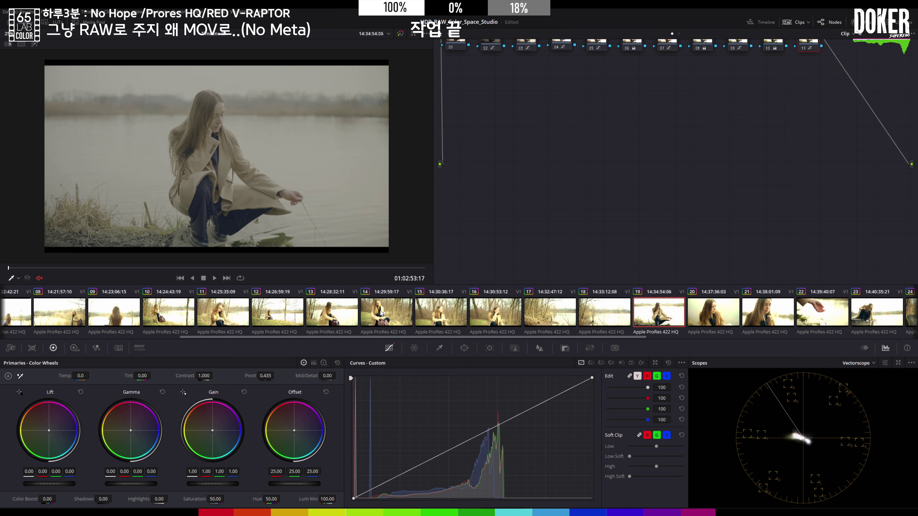
middle_click(337, 316)
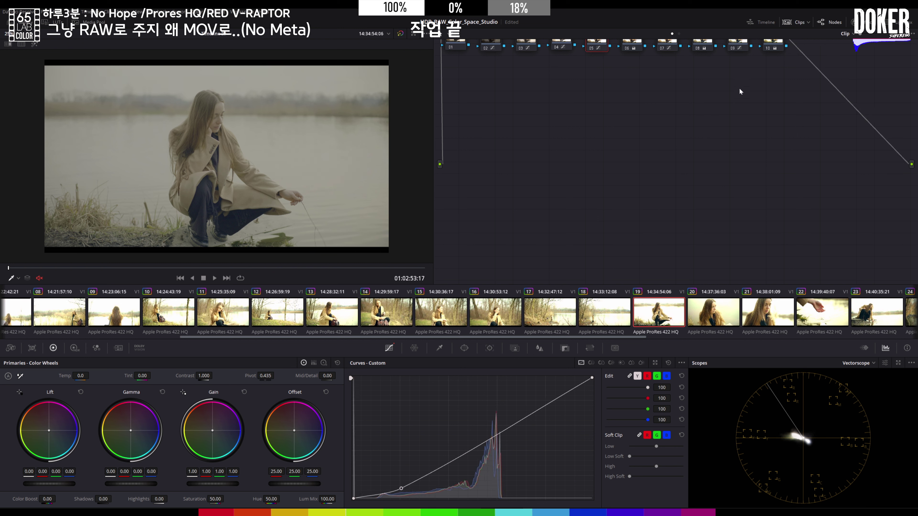
left_click(771, 44)
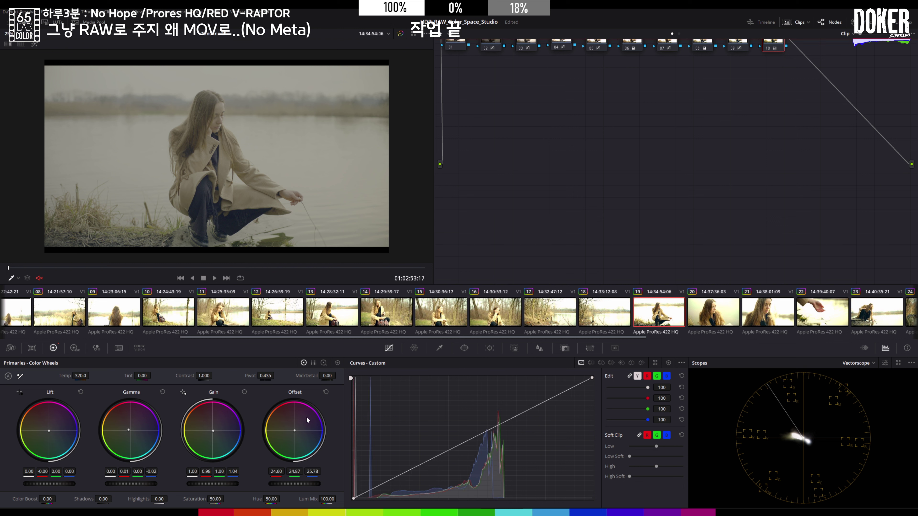
left_click_drag(294, 431, 295, 431)
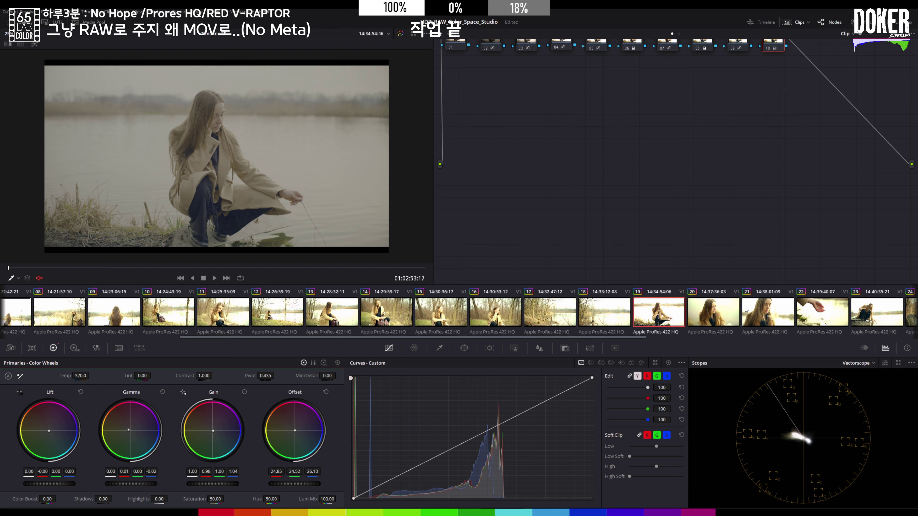
Check clips 20 and 21, and copy clip 21's grade onto clip 22.
left_click(719, 311)
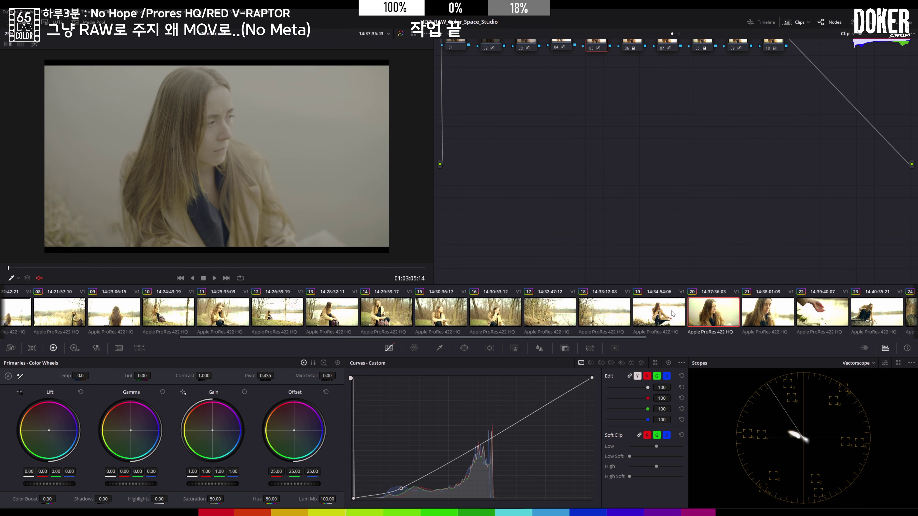
left_click(761, 310)
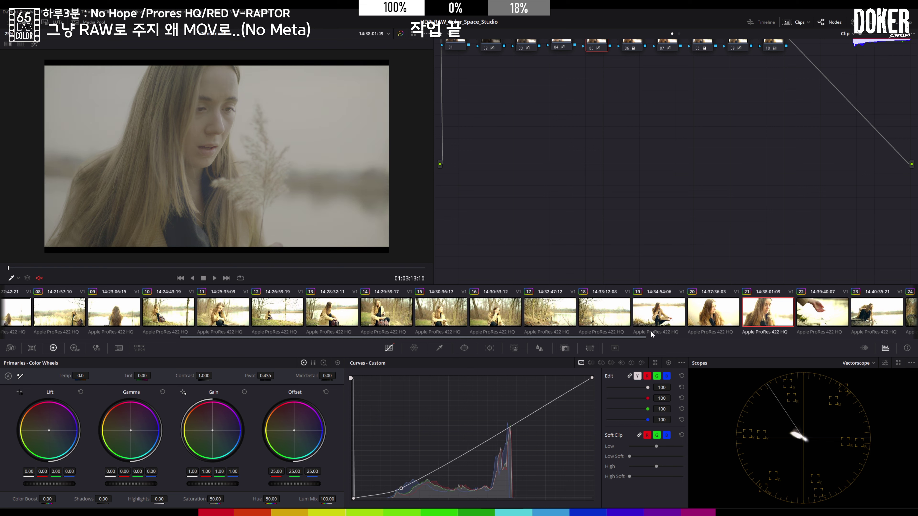
left_click_drag(607, 337, 699, 335)
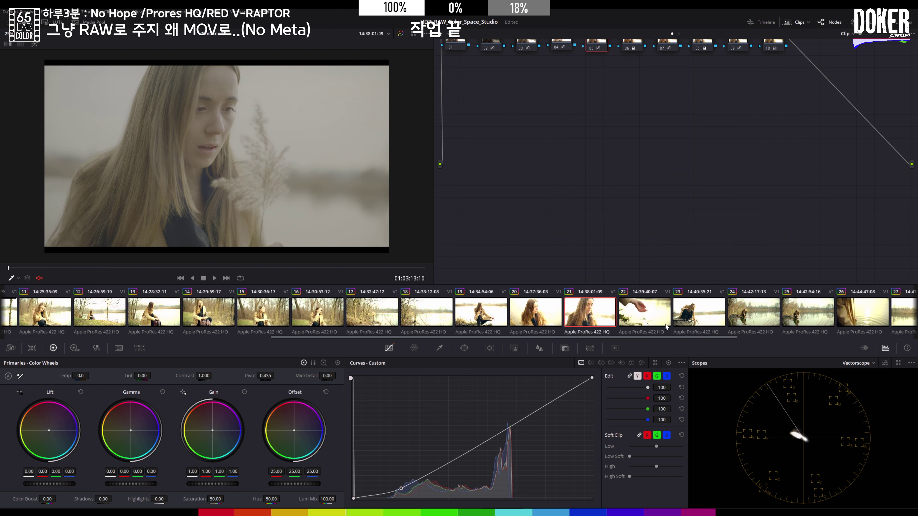
left_click(636, 314)
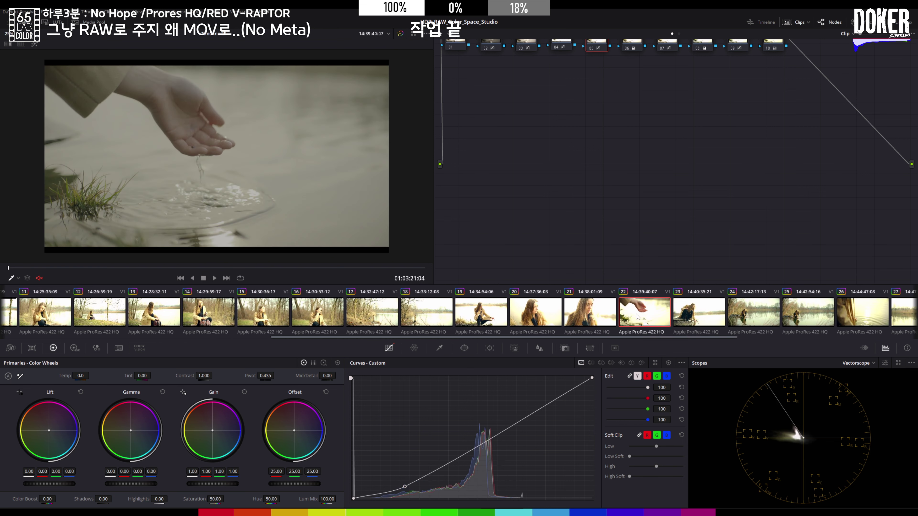
middle_click(591, 316)
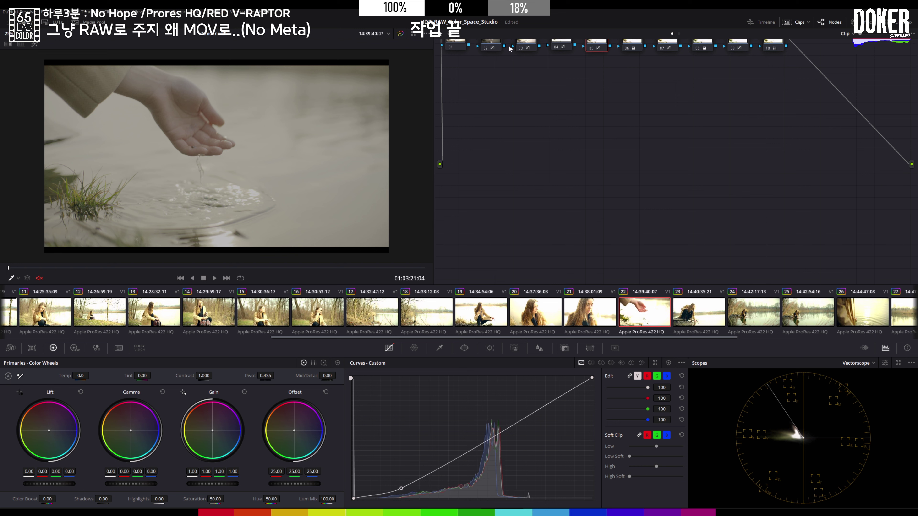
Show the Waveform scope, inspect the curves of nodes 02 and 03 on clip 22, and add a serial node after node 10.
left_click(859, 363)
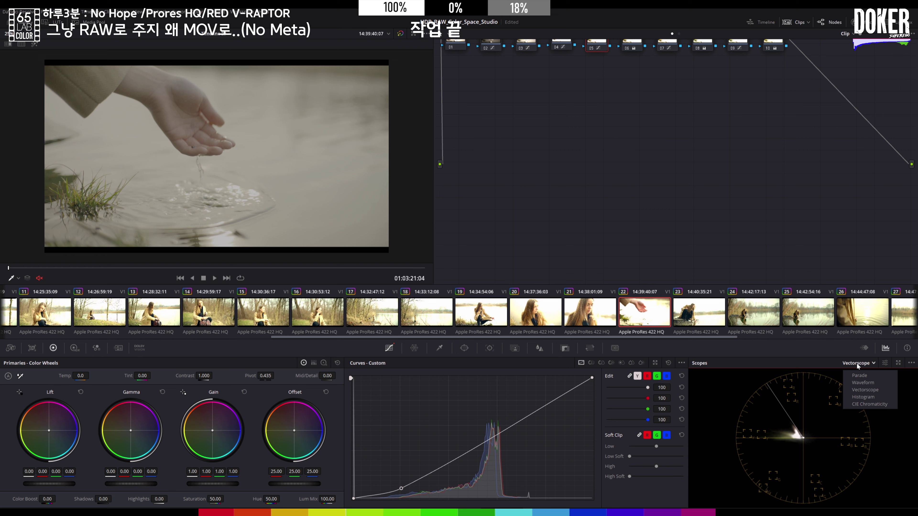
left_click(861, 384)
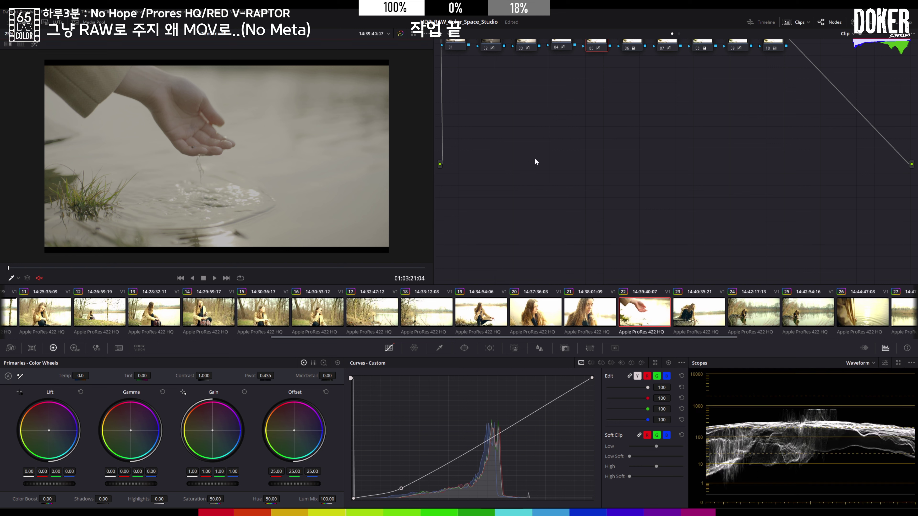
left_click(487, 45)
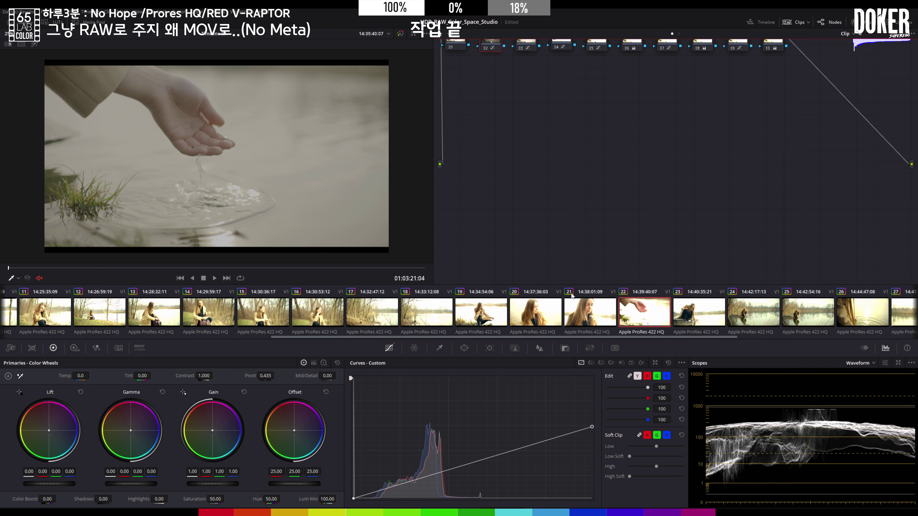
left_click(529, 50)
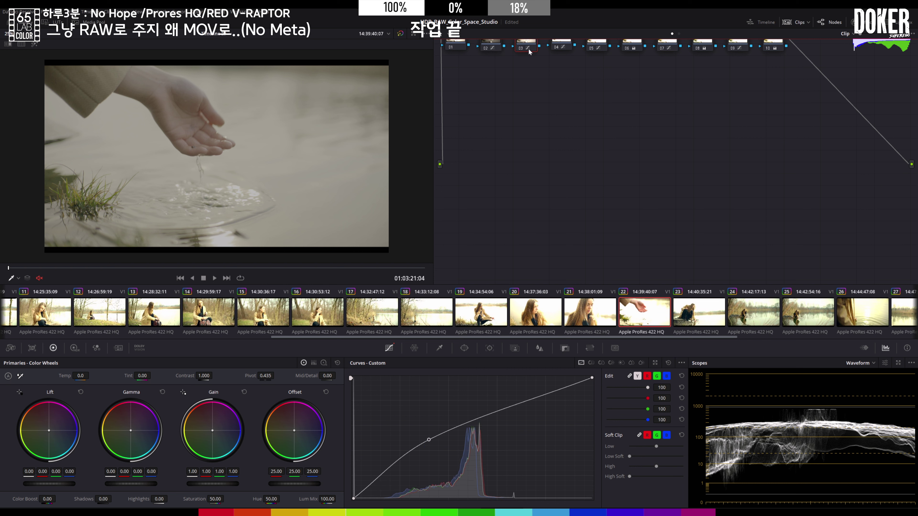
left_click(775, 46)
key("alt+s")
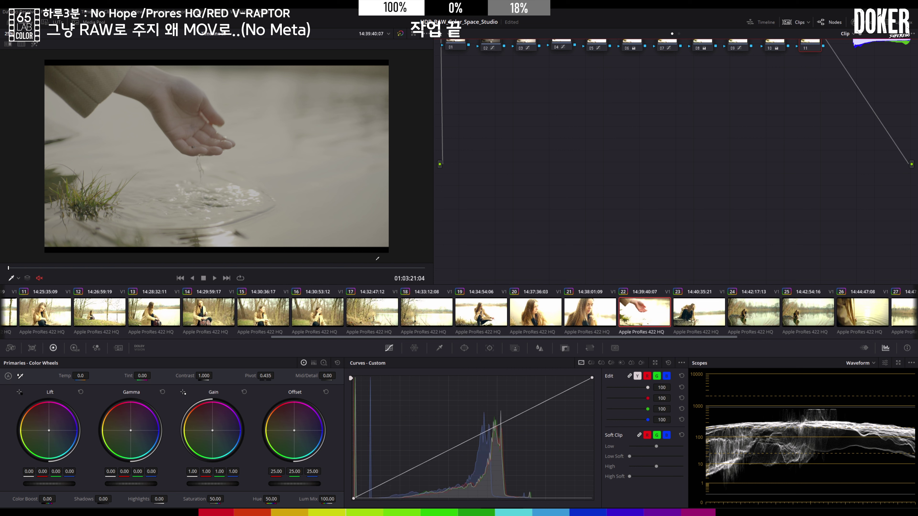
In clip 22's node 11, set the HDR Specular exposure to -0.66 and Light exposure to -0.01, comparing with clip 23.
left_click(75, 348)
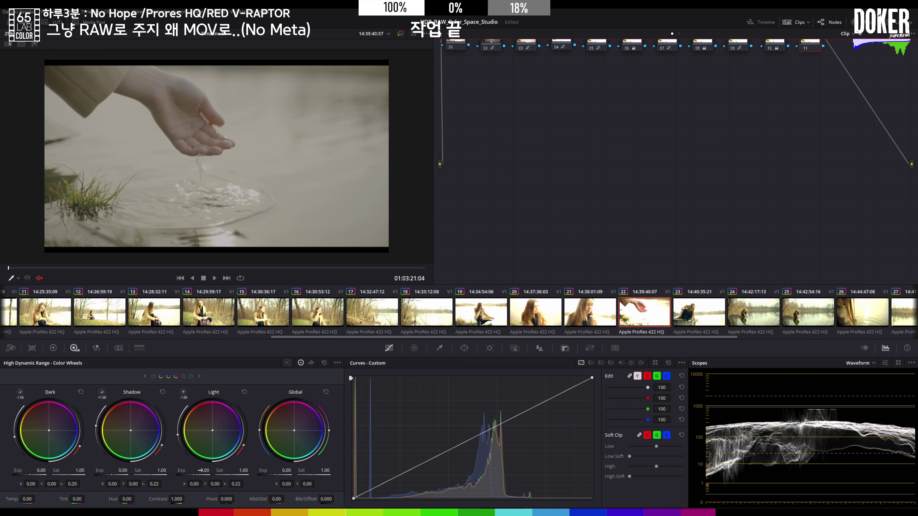
left_click(191, 377)
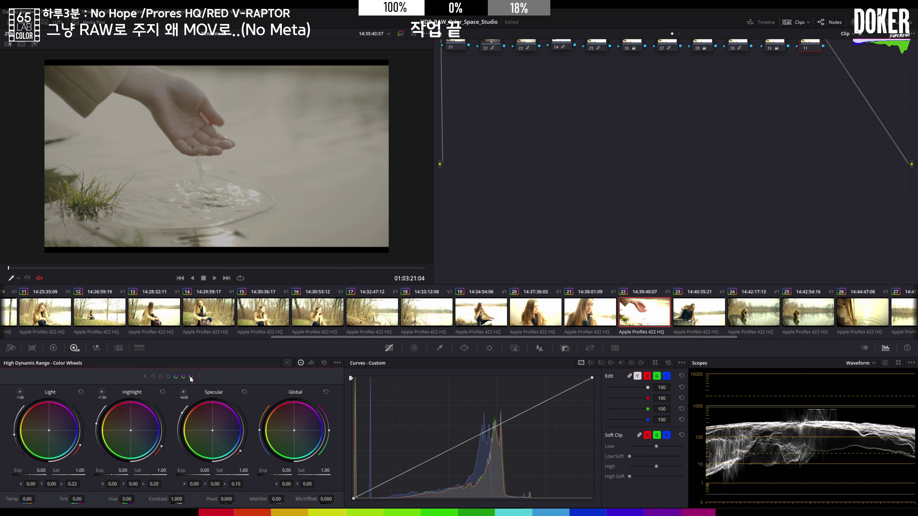
left_click_drag(203, 470, 183, 470)
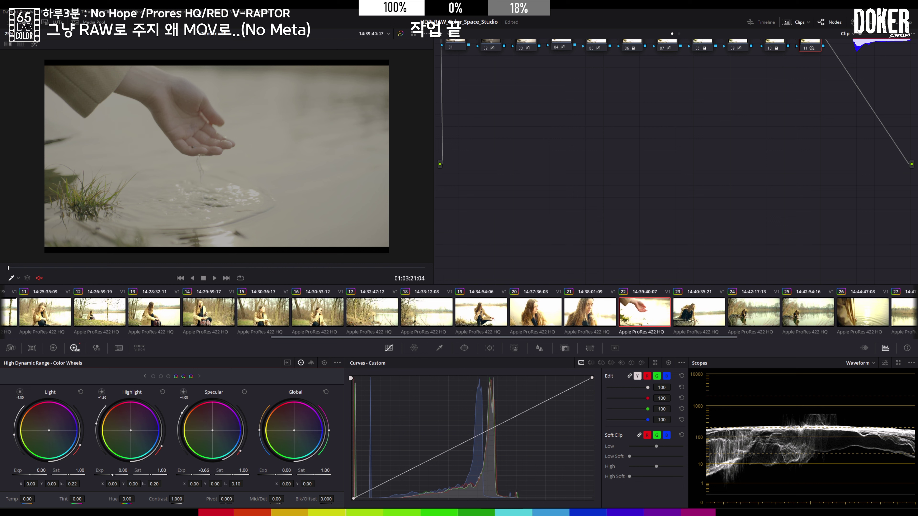
left_click_drag(113, 475, 113, 475)
left_click_drag(39, 475, 39, 474)
left_click(696, 314)
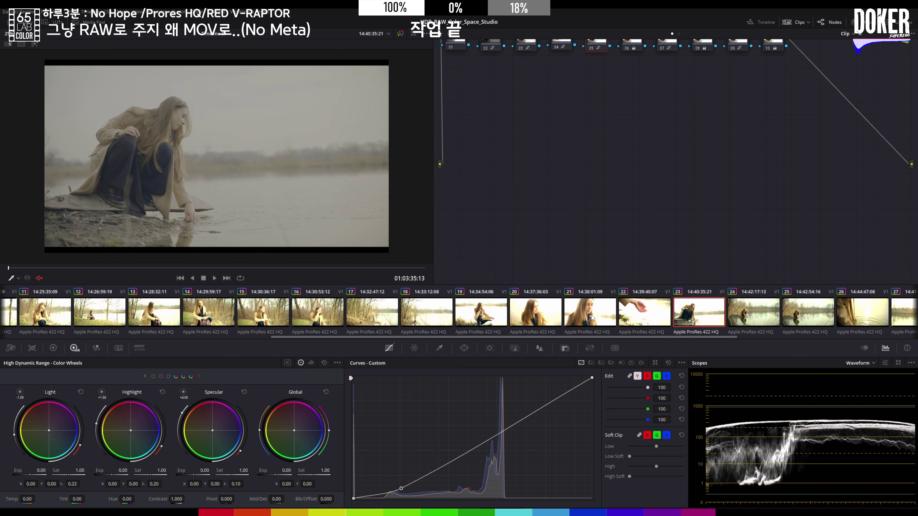
left_click(646, 315)
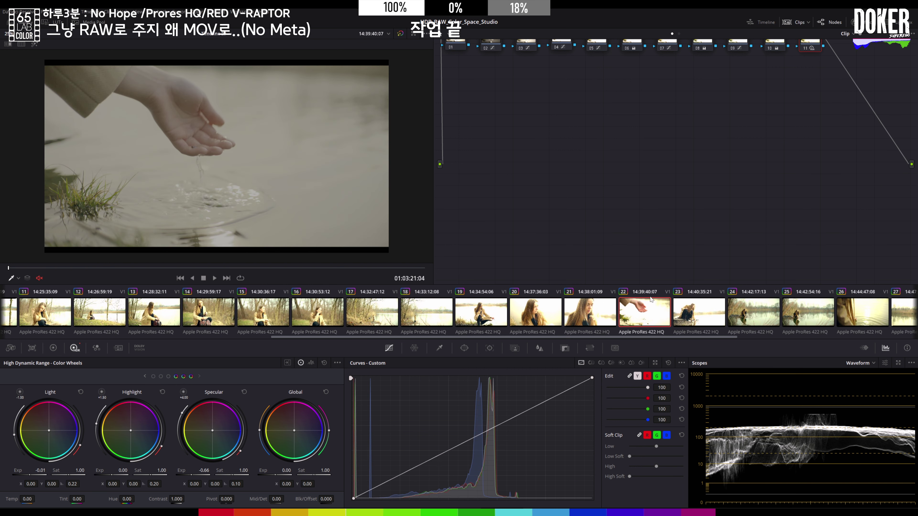
Move clip 22's custom curve point on node 03 toward the shadows to lift the dark tones, and check node 02's curve.
left_click(523, 45)
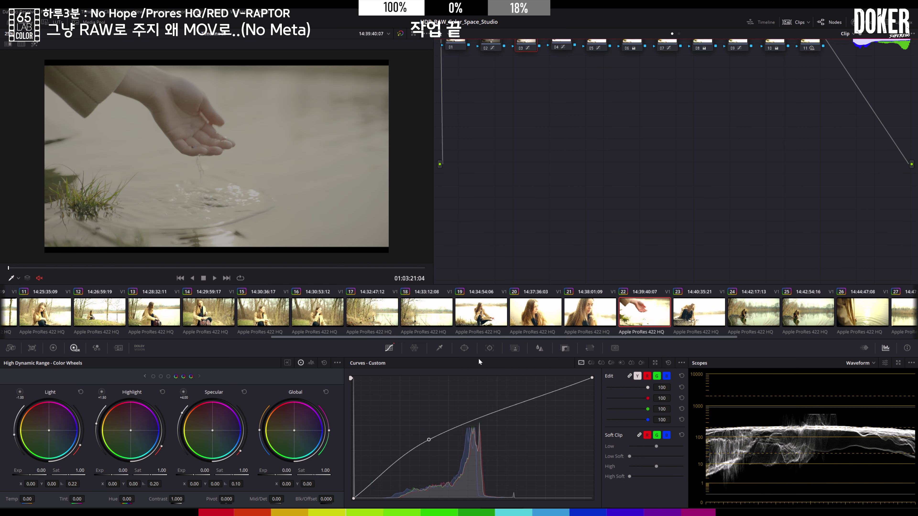
left_click(429, 440)
left_click_drag(429, 440, 415, 445)
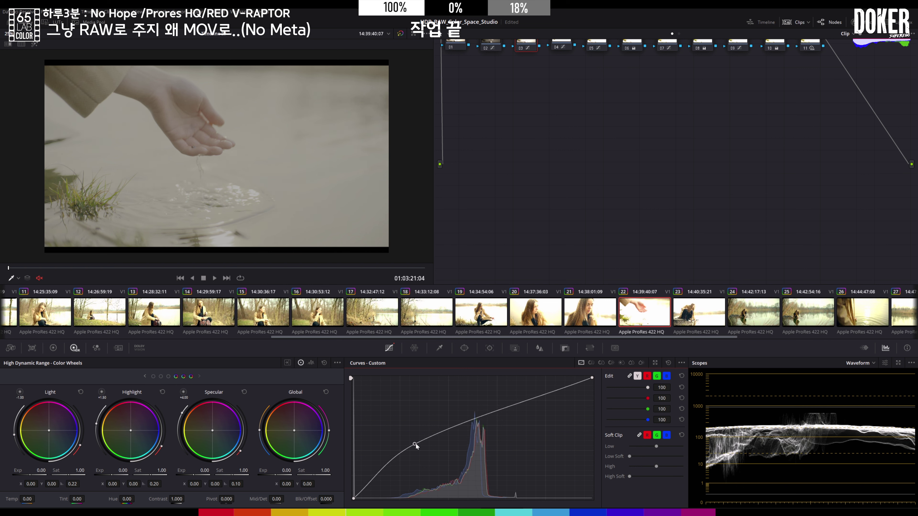
left_click(490, 45)
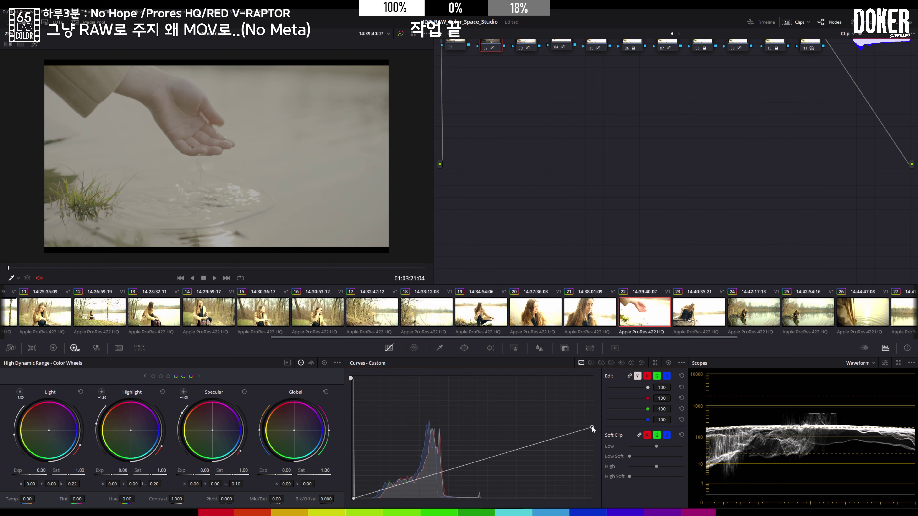
Switch to the Vectorscope and set the primaries Offset of clip 23's node 10 to 25.08, 24.38, 25.15.
left_click(681, 321)
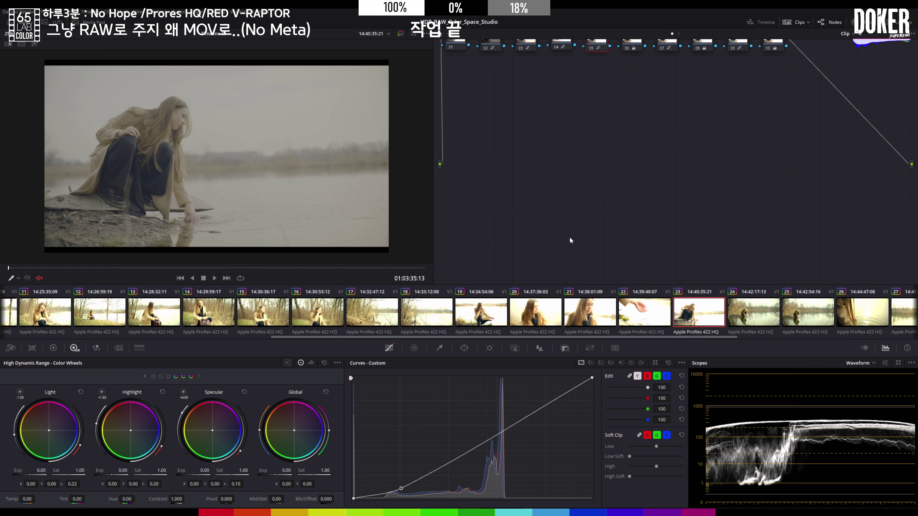
left_click(859, 363)
left_click(858, 383)
left_click(773, 45)
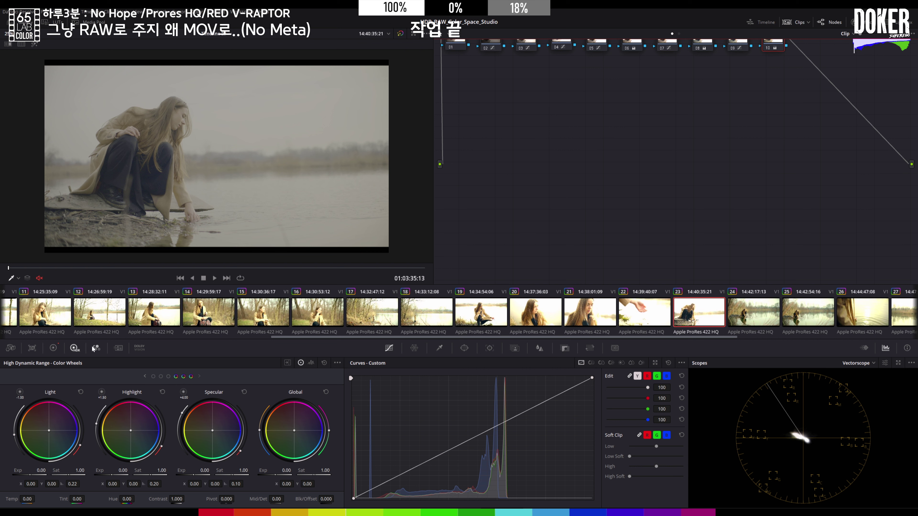
left_click(49, 350)
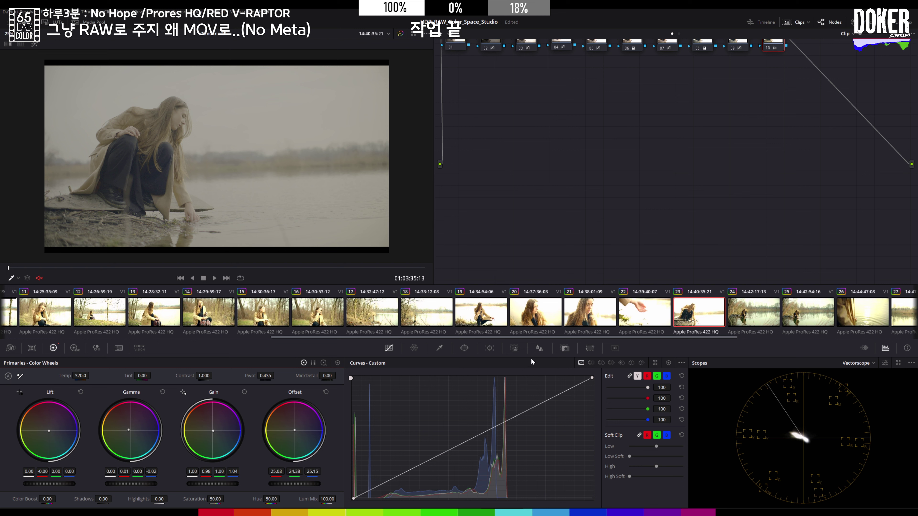
Raise clip 24's custom curve point on node 03 slightly.
left_click(760, 312)
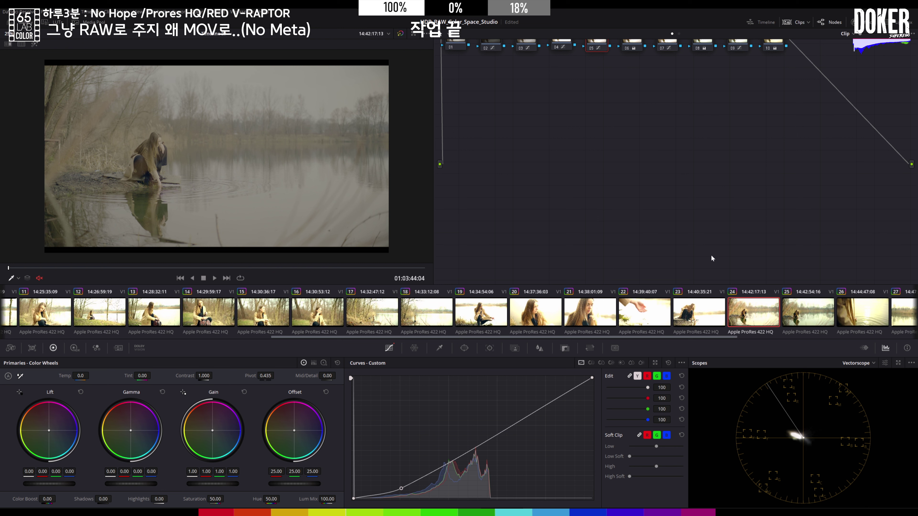
left_click(525, 45)
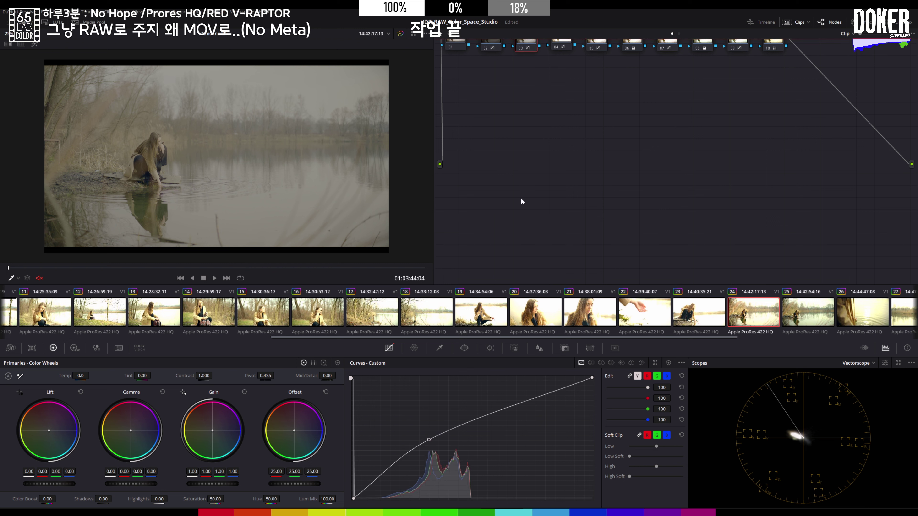
mouse_move(429, 440)
left_mouse_down()
mouse_move(418, 443)
mouse_move(430, 438)
left_mouse_up()
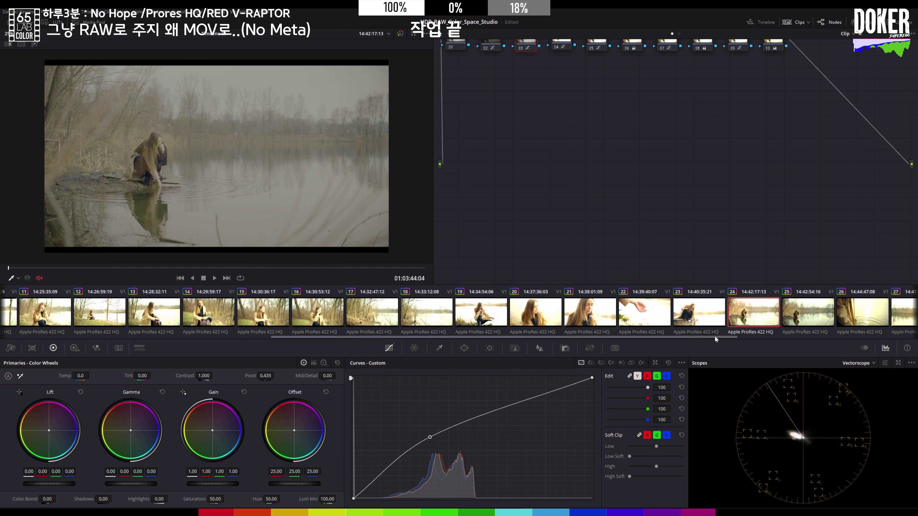
Set the primaries Offset of clip 24's node 10 to 24.56, 24.14, 26.63.
left_click(779, 46)
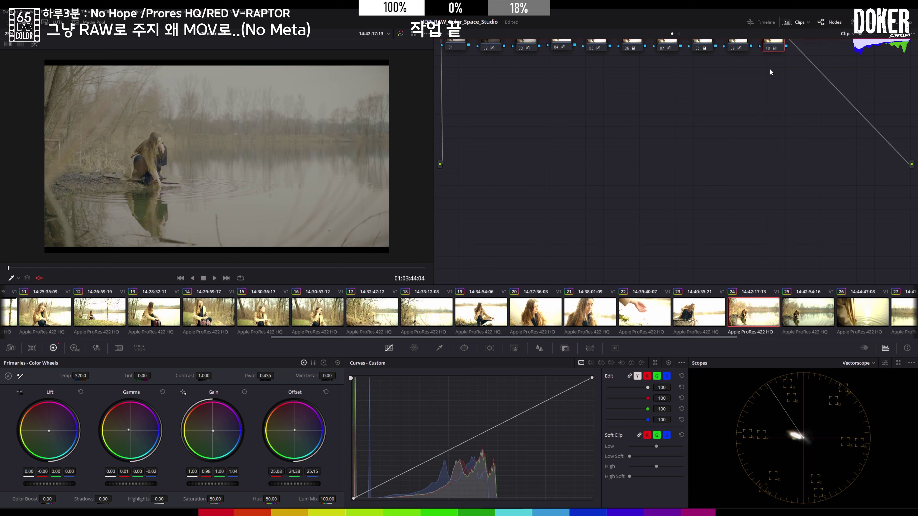
left_click_drag(295, 434, 298, 436)
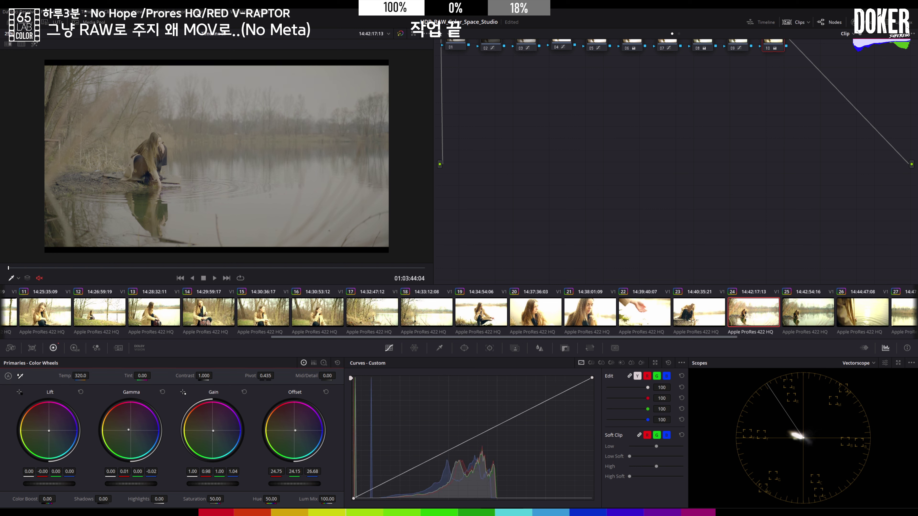
left_click_drag(298, 436, 298, 435)
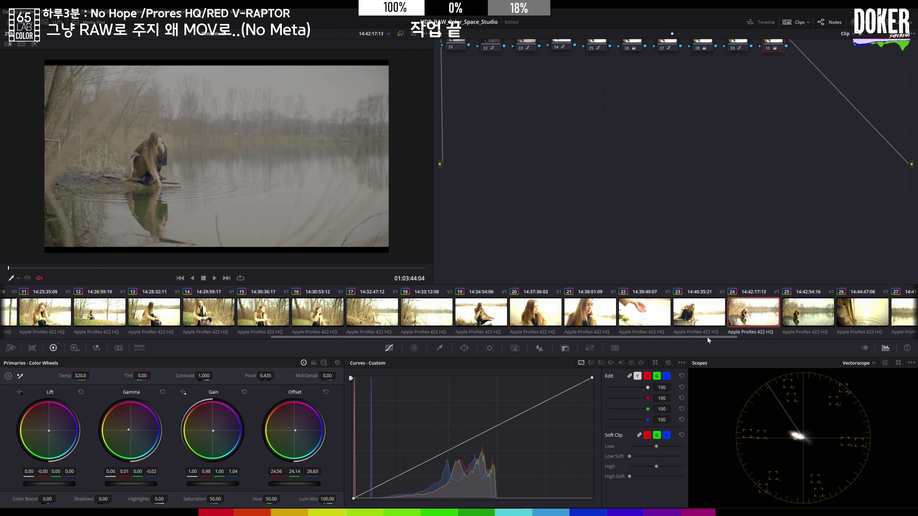
Carry clip 24's matched grade onto clips 25 and 26, and scrub through clip 26 to check it.
left_click_drag(707, 337, 759, 339)
left_click(733, 320)
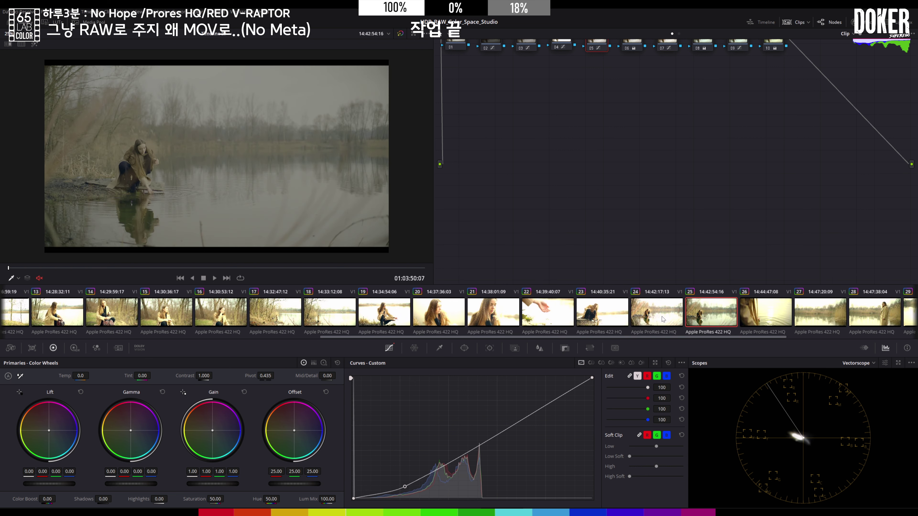
left_click(766, 321)
middle_click(717, 321)
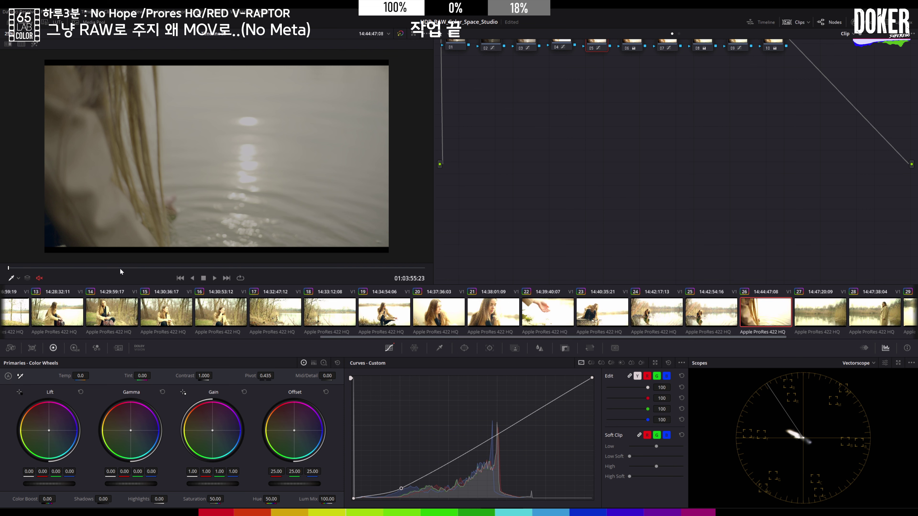
left_click_drag(120, 268, 204, 284)
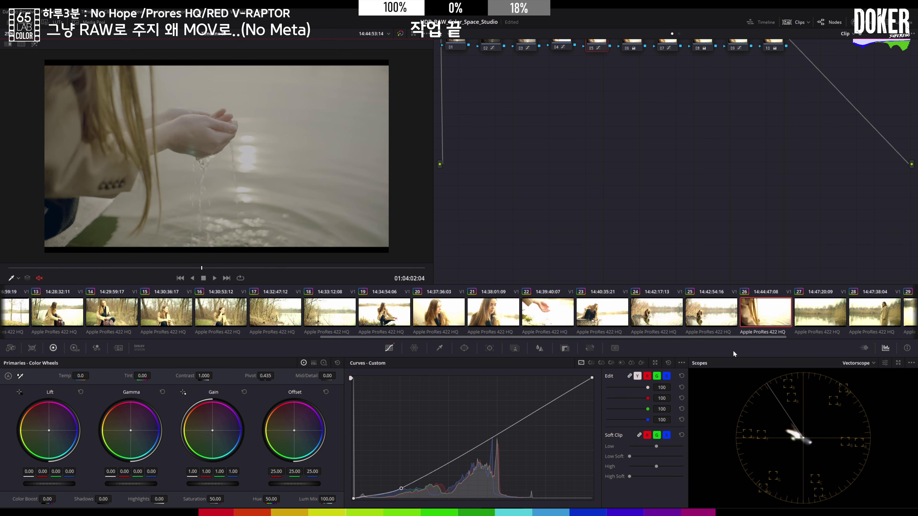
Carry the matched grade across clips 27 to 30, scrubbing through clip 27 to check it.
left_click(820, 318)
left_click_drag(772, 336, 907, 340)
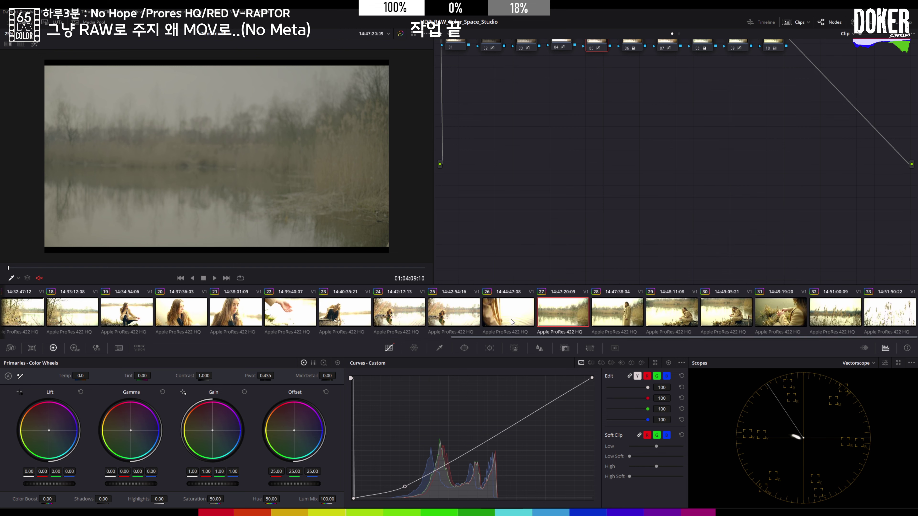
key("ctrl+z")
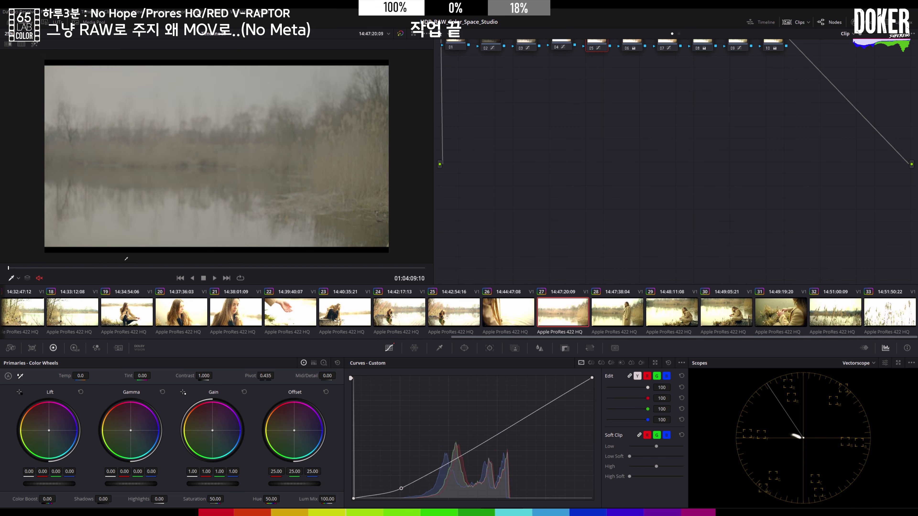
left_click_drag(108, 268, 295, 276)
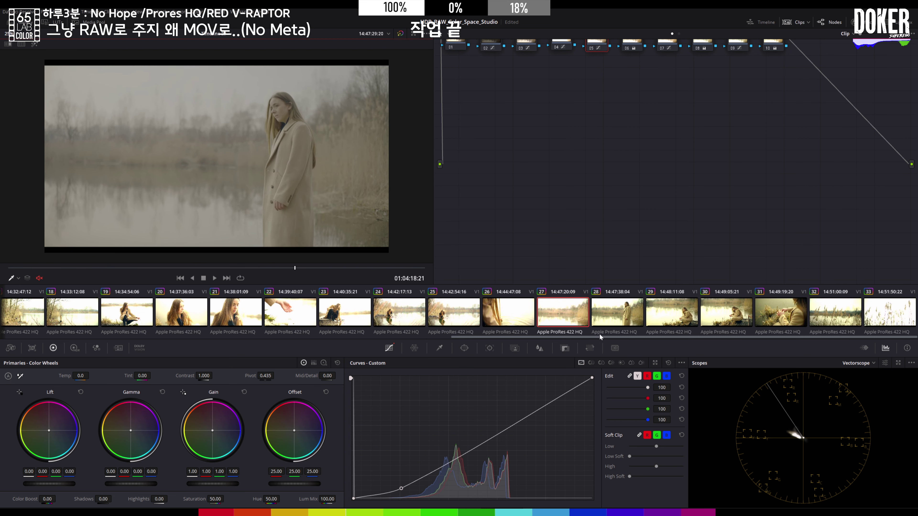
left_click(617, 318)
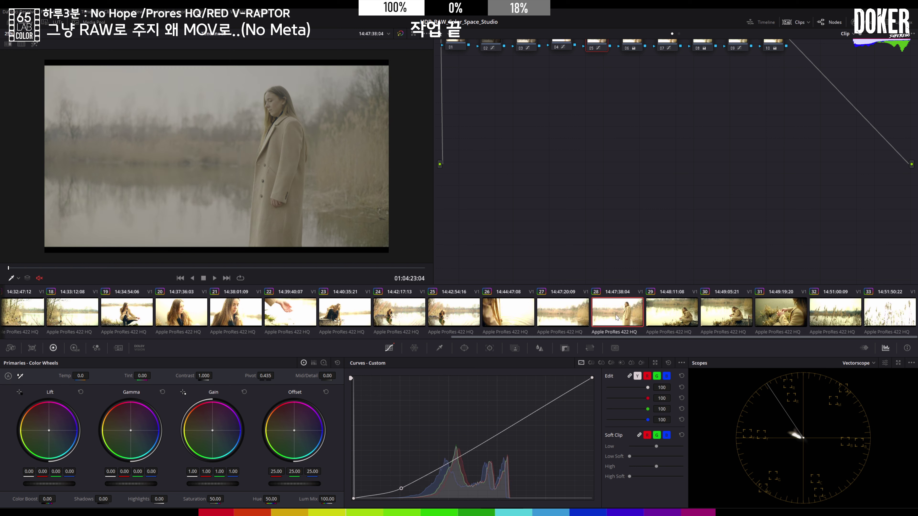
left_click(660, 321)
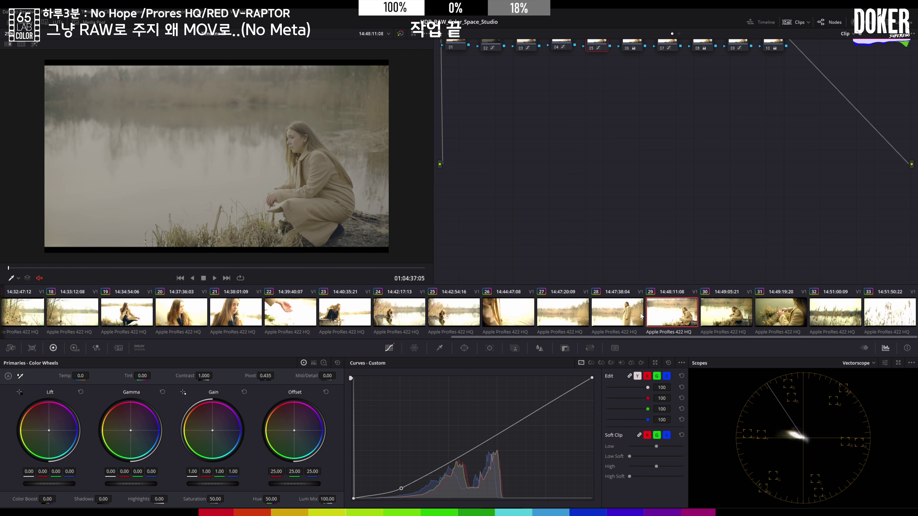
left_click(713, 313)
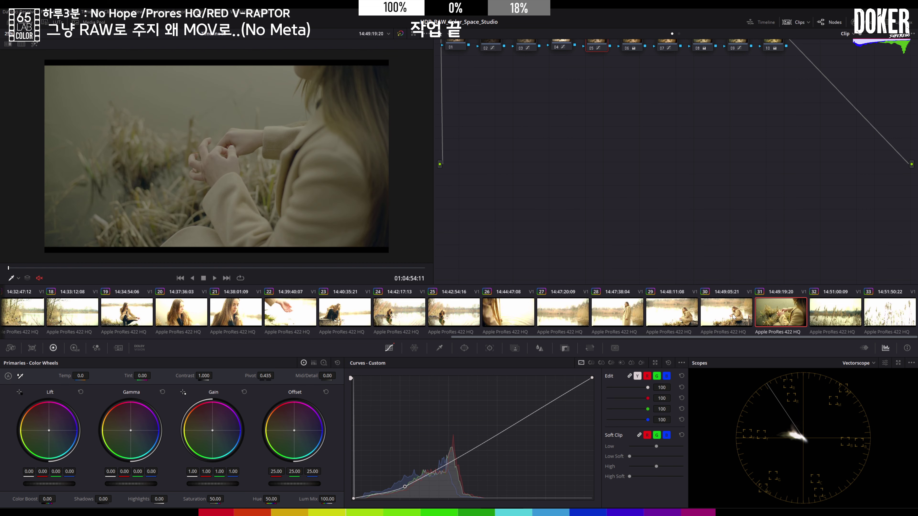
Apply the matched grade to clip 31 and set its node 10 primaries Offset to 23.02, 24.04, 28.03.
key("ctrl+z")
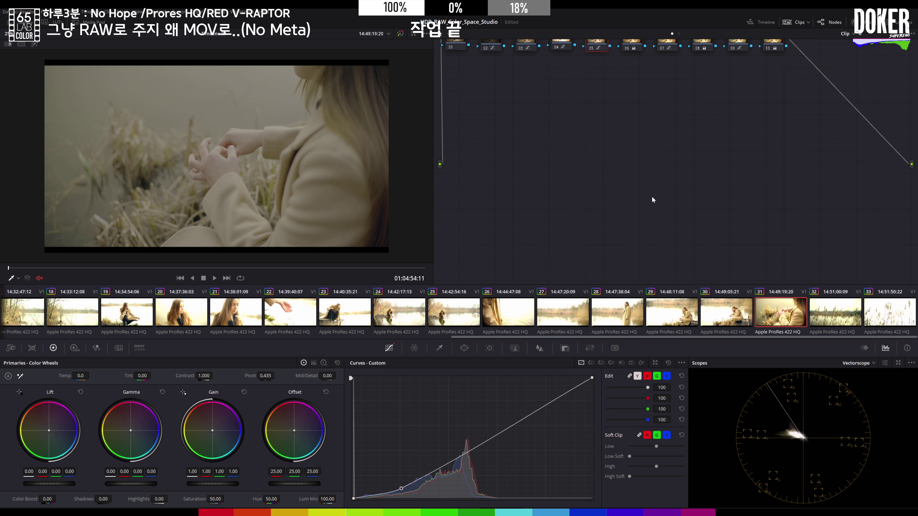
left_click(773, 47)
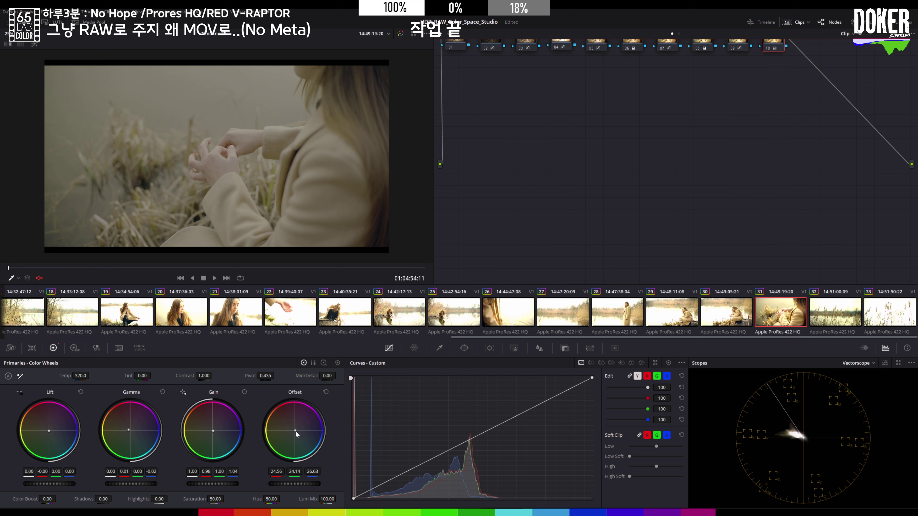
left_click_drag(295, 430, 297, 431)
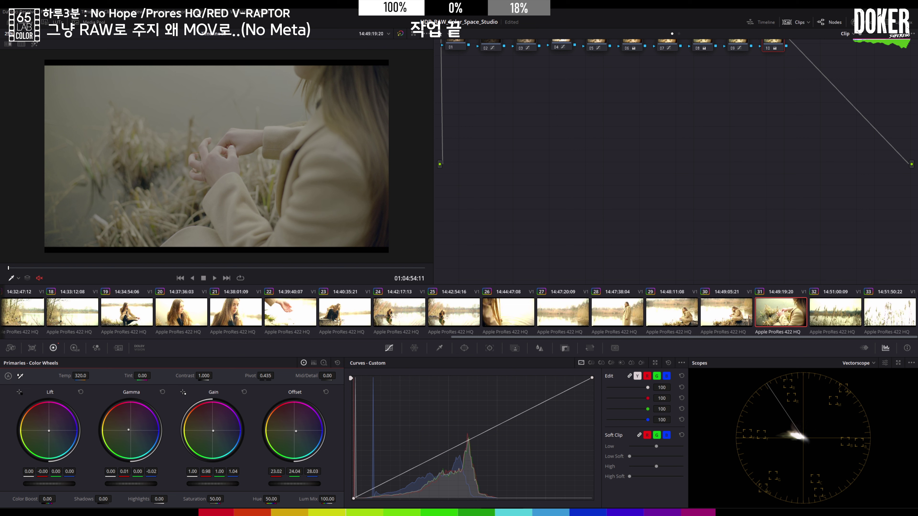
Carry clip 31's adjusted grade onto clips 32 and 33.
left_click(831, 312)
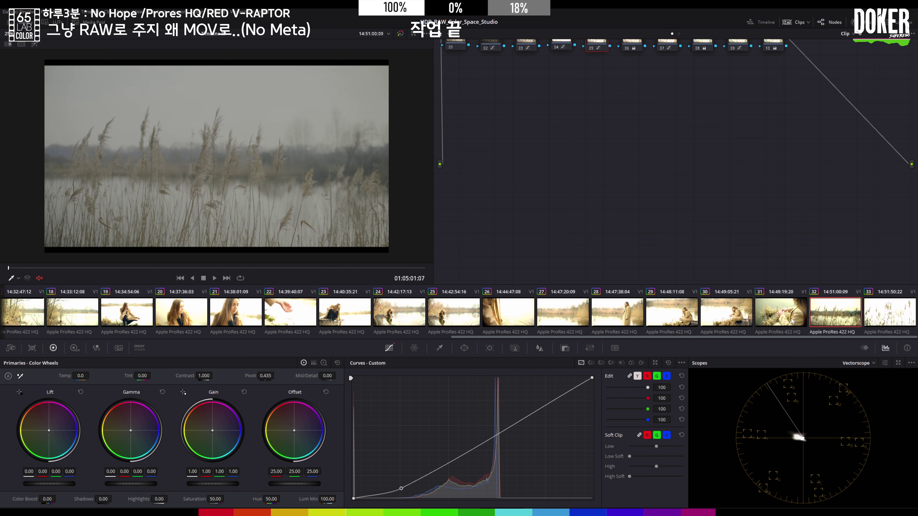
left_click(884, 313)
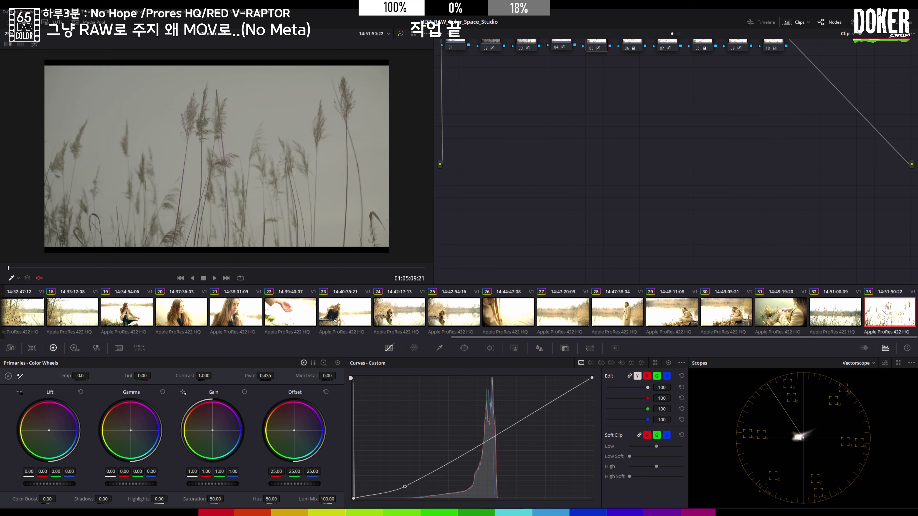
middle_click(837, 314)
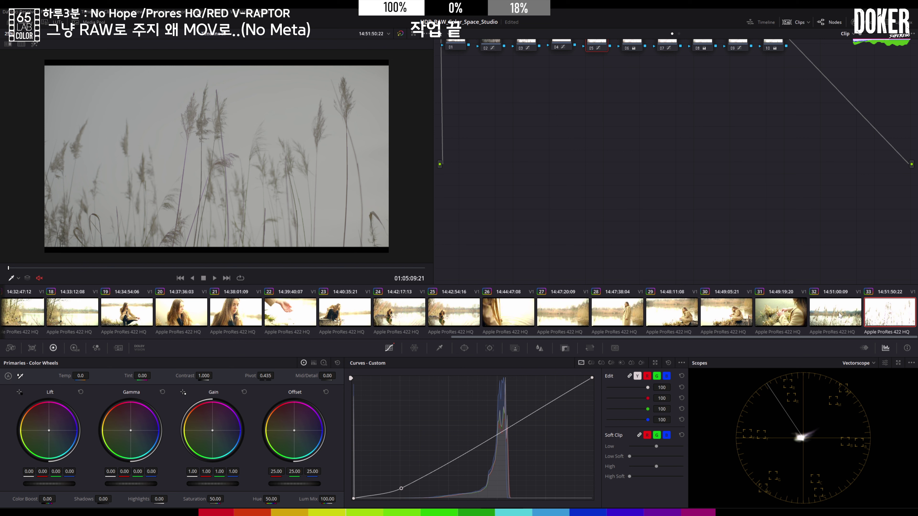
Set the primaries Offset of clip 32's node 10 to 24.59, 23.25, 27.57.
left_click(839, 315)
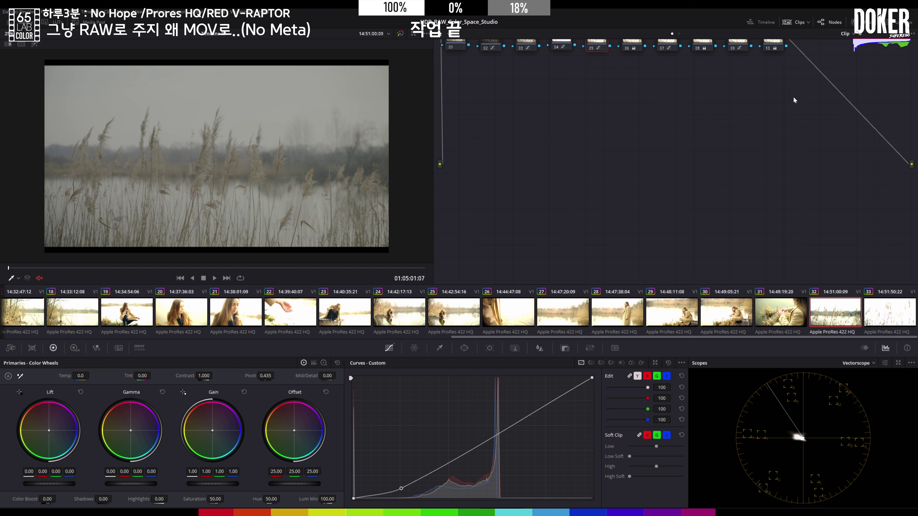
left_click(764, 48)
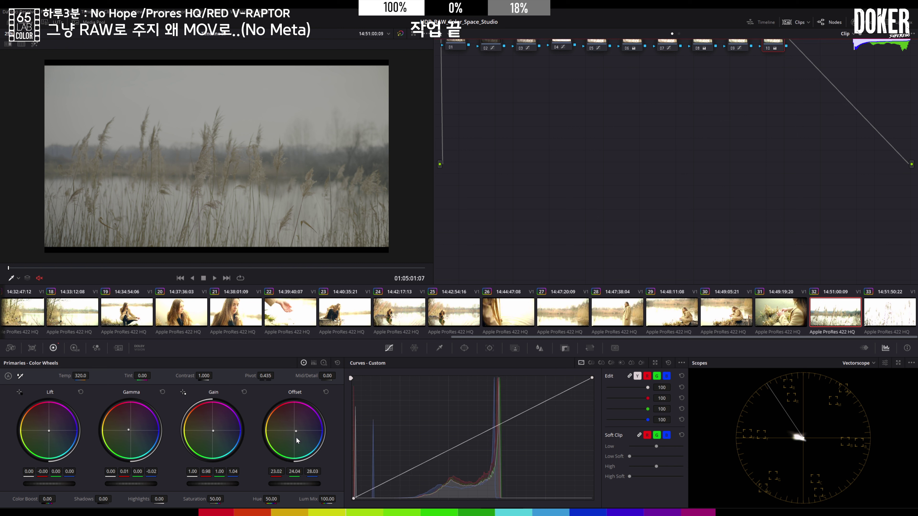
left_click_drag(297, 433, 293, 428)
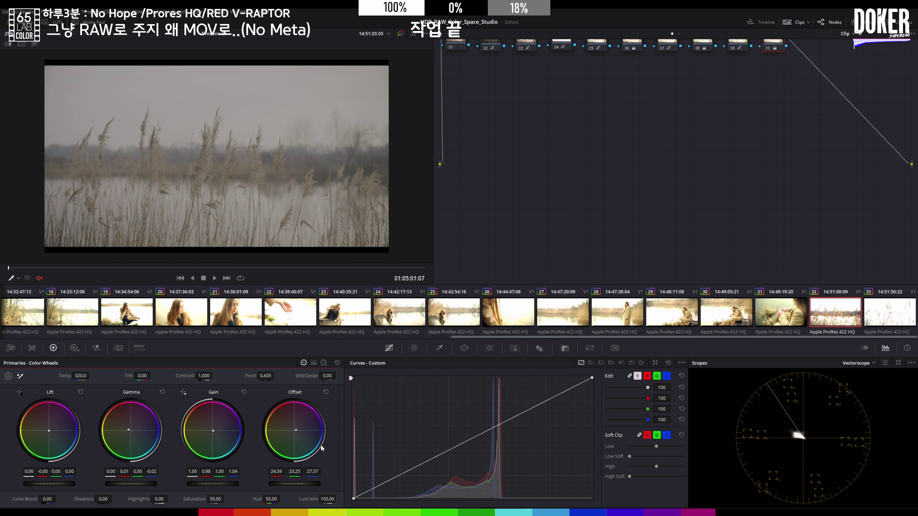
Apply clip 32's grade to clip 33, then set node 10's Temp to 220.0 and Offset to 24.53, 23.01, 27.10.
left_click(890, 307)
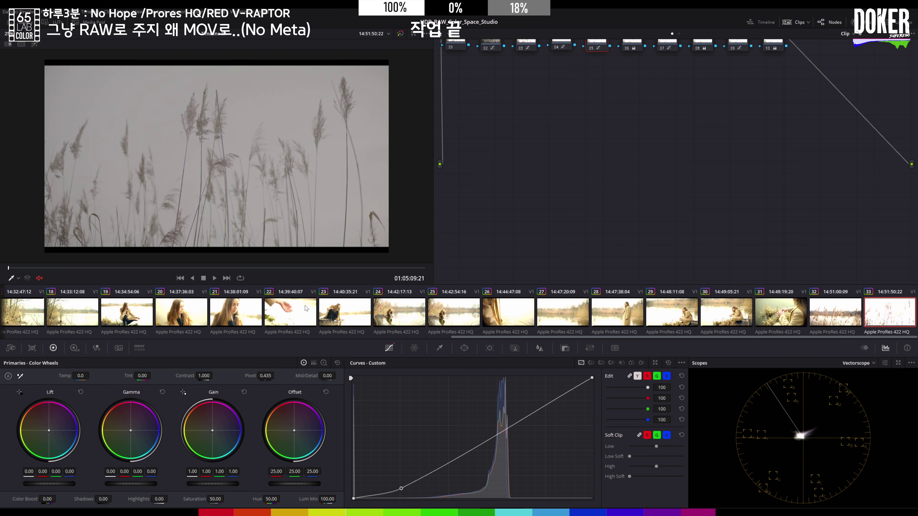
key("space")
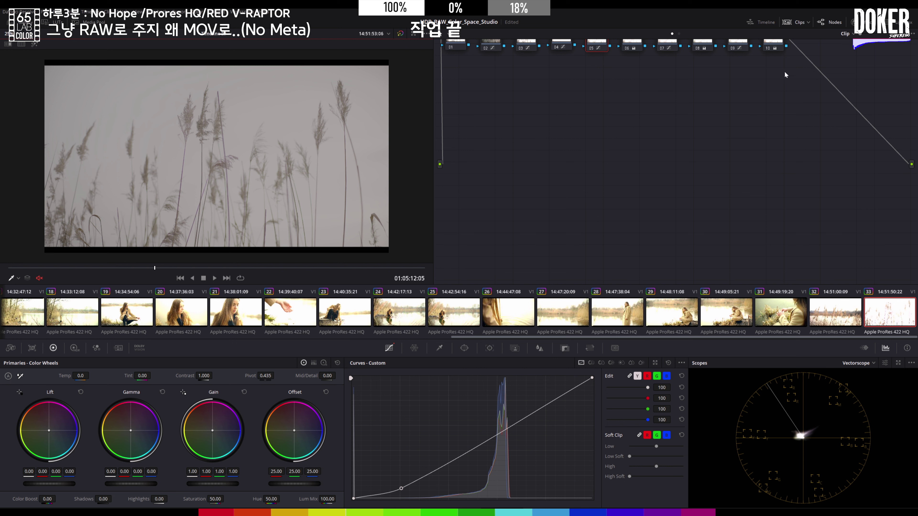
left_click(773, 46)
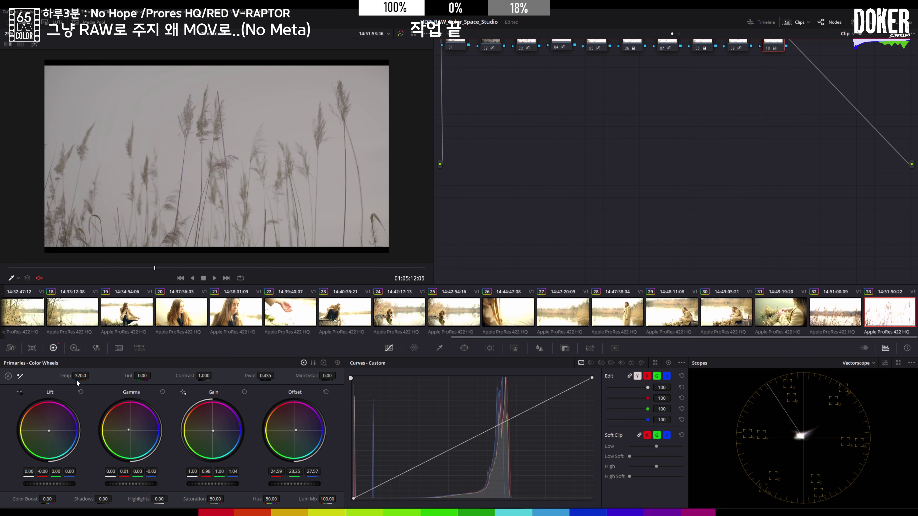
left_click_drag(81, 375, 92, 375)
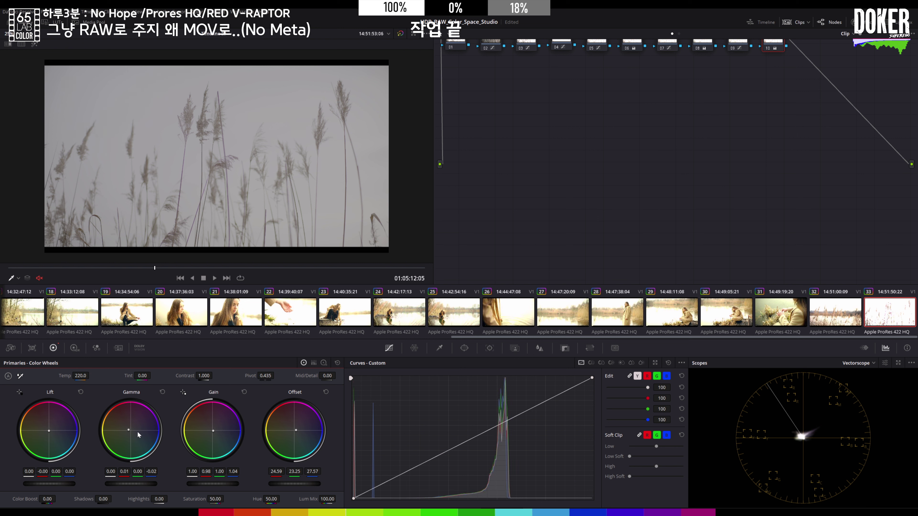
left_click_drag(296, 431, 296, 431)
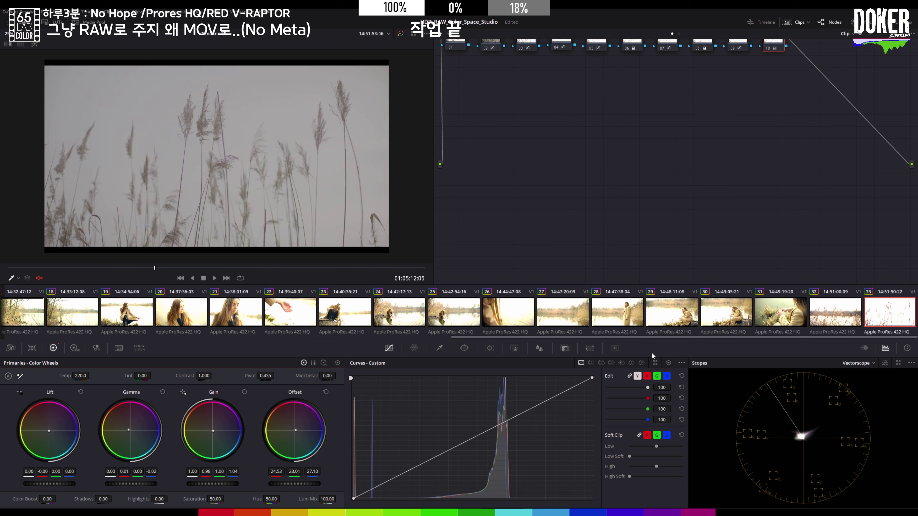
Apply clip 33's grade back to clip 32 and raise the custom curve point on its node 03 slightly.
left_click(835, 312)
key("shift+equal")
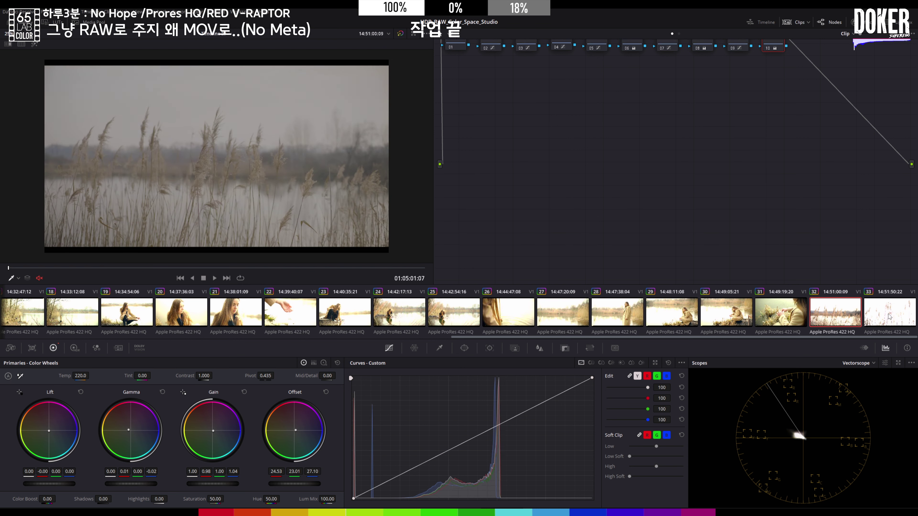
left_click(500, 46)
left_click(525, 46)
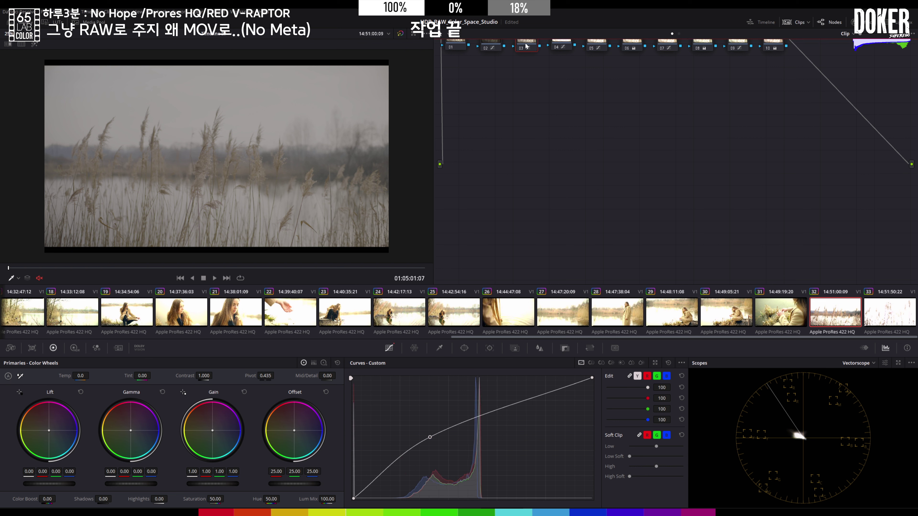
left_click_drag(432, 438, 433, 433)
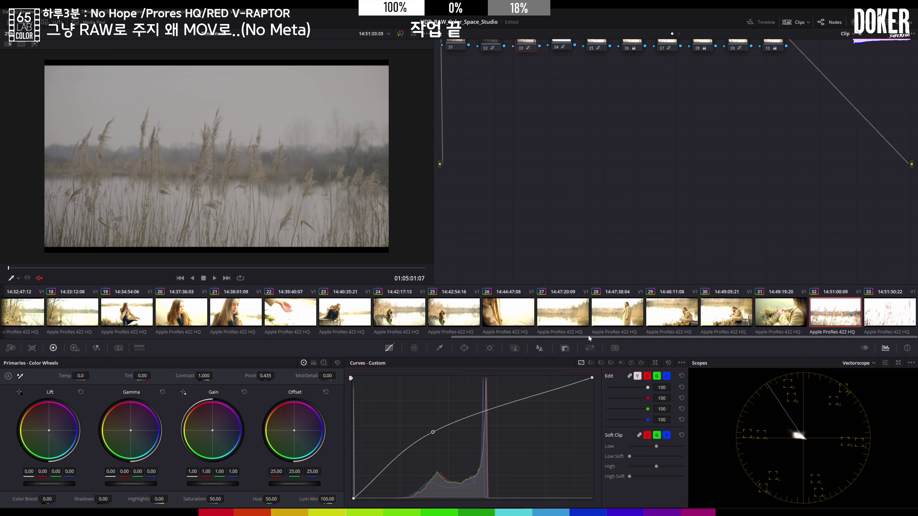
With all clips selected, set the Dolby Vision target display output to 1000-nit, BT.2020, ST.2084, Full (HOME) and analyze all clips.
left_click_drag(588, 336, 72, 337)
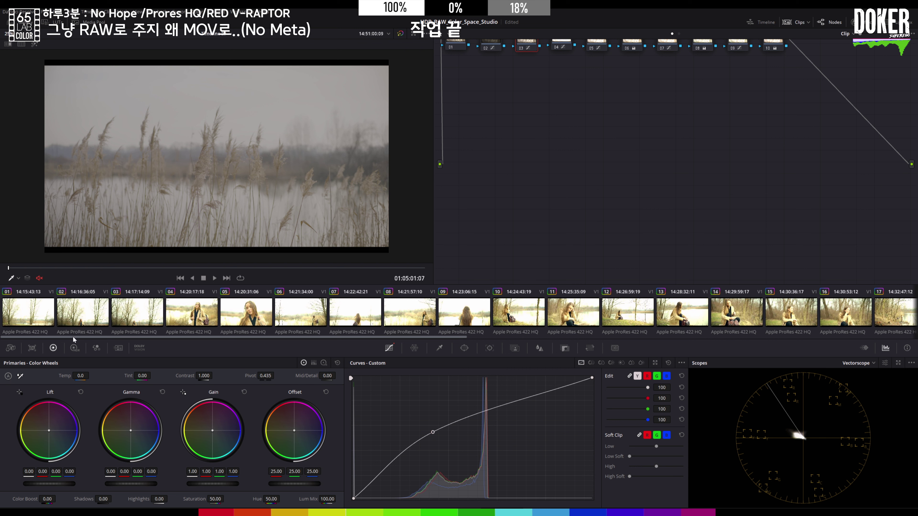
key("ctrl+a")
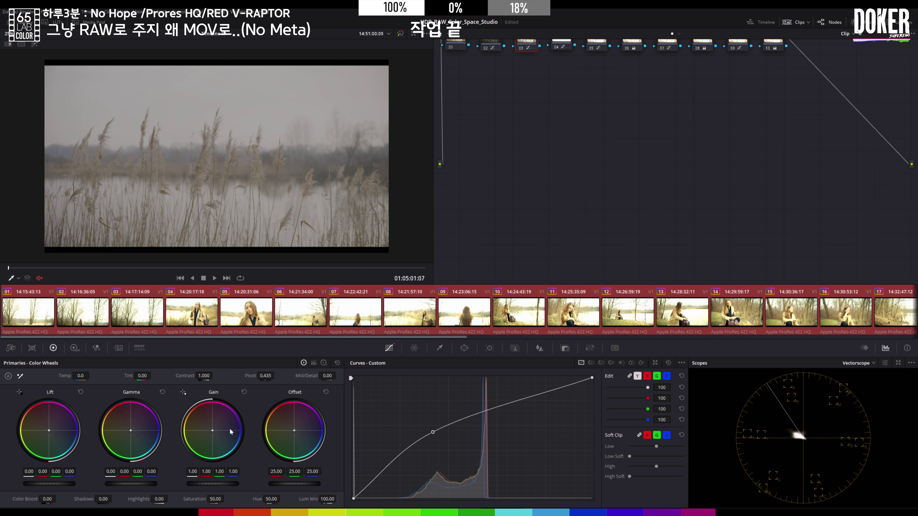
left_click(140, 348)
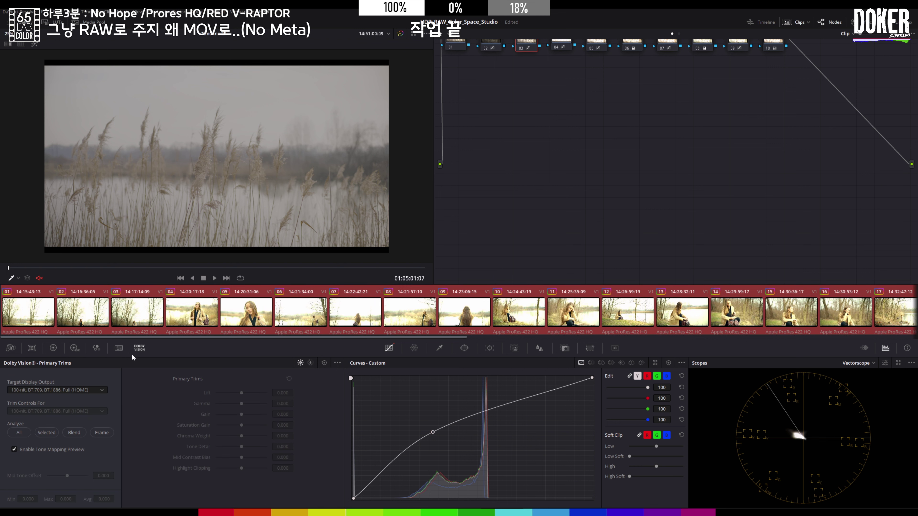
left_click(72, 392)
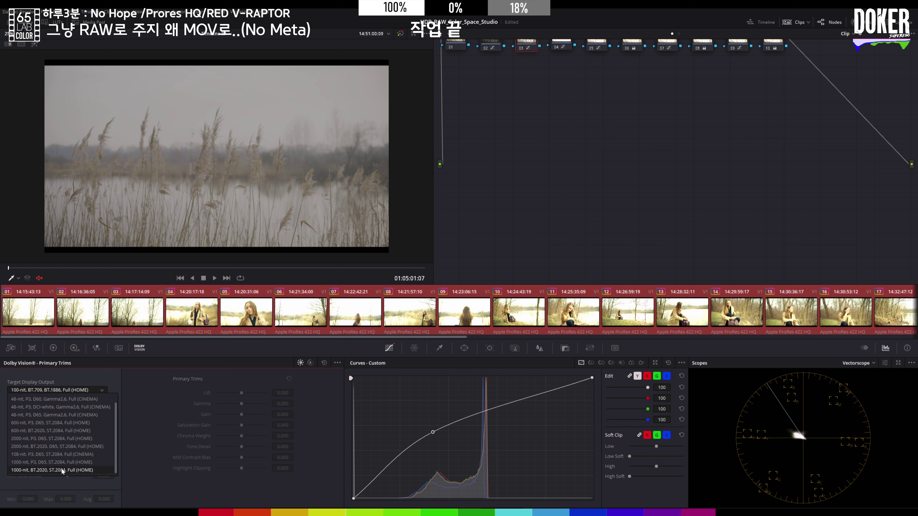
left_click(61, 469)
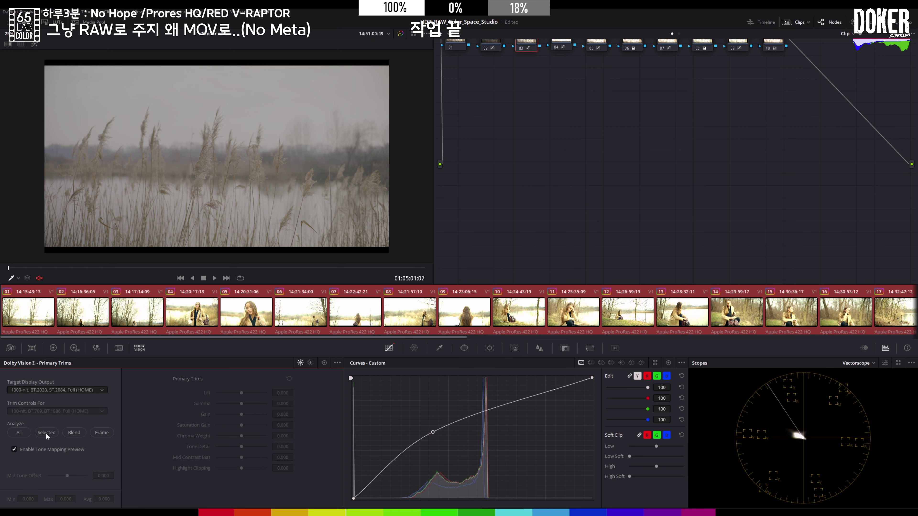
left_click(19, 433)
Return to clip 01 and set the Dolby Vision target display output to 100-nit, BT.709, BT.1886, Full (HOME).
key("Home")
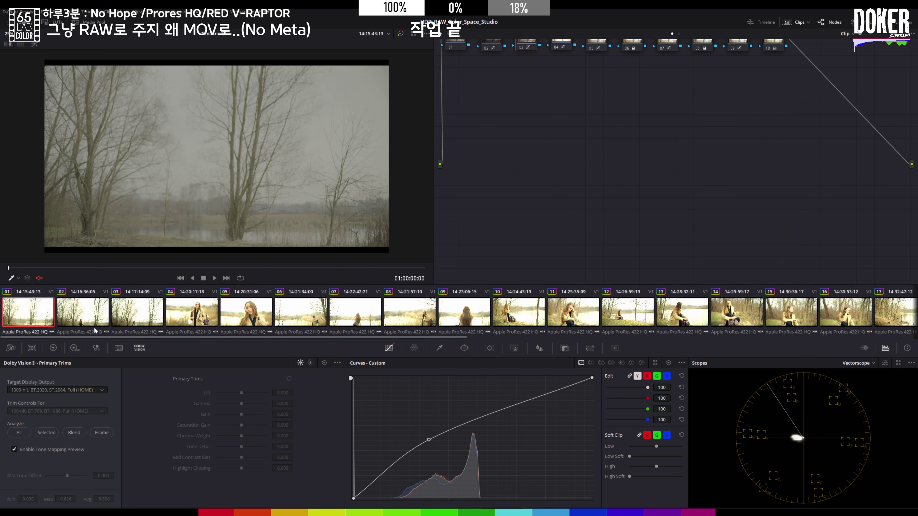
left_click(85, 390)
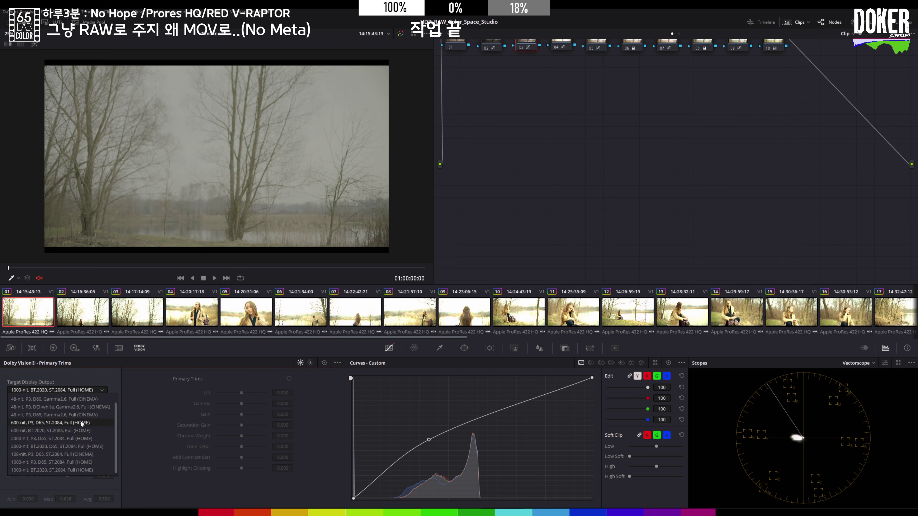
scroll(67, 416, "up", 2)
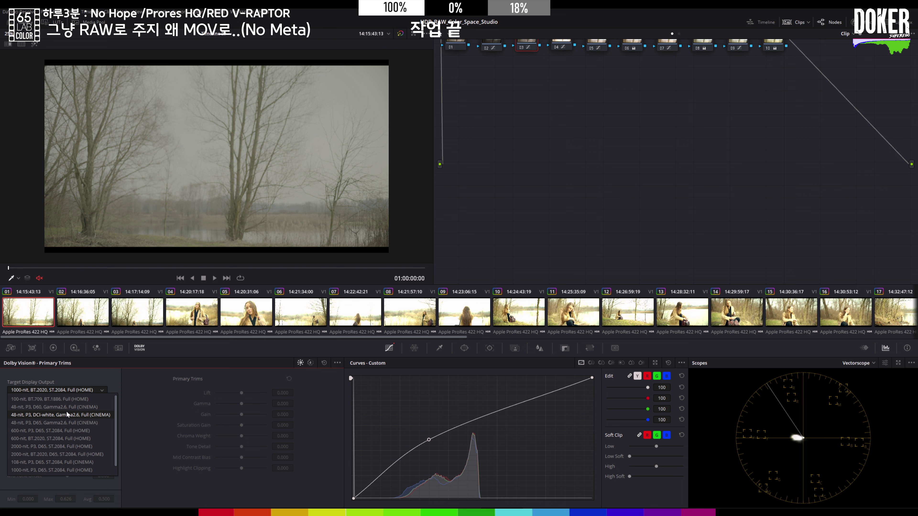
left_click(62, 398)
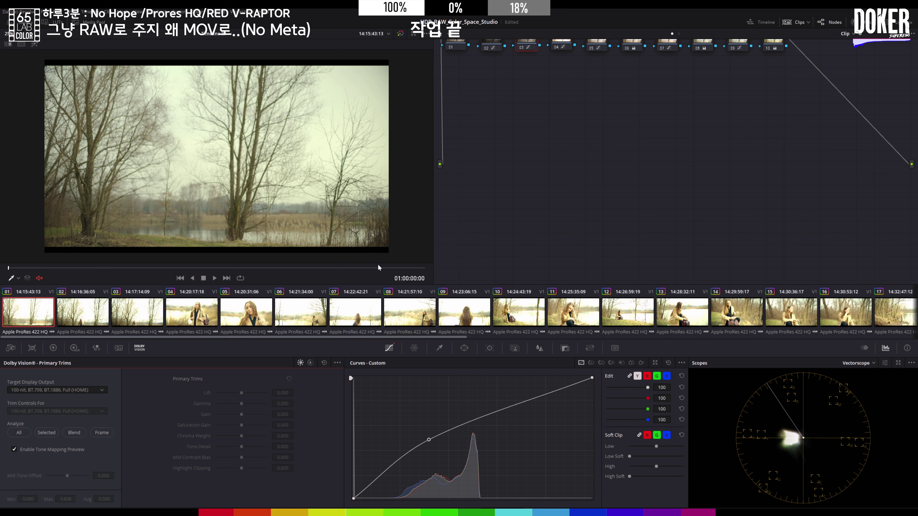
Hide the clip thumbnails, open the scopes in a floating four-up window and switch one Vectorscope to Waveform.
left_click(799, 23)
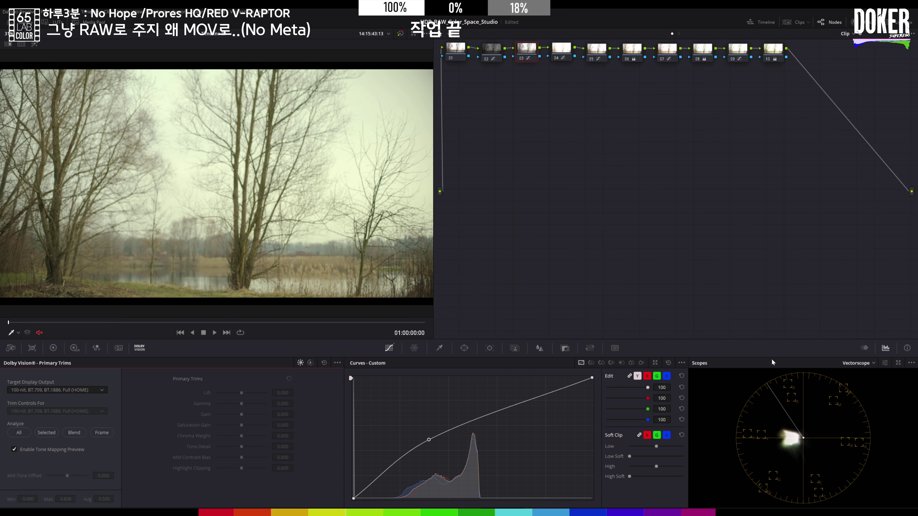
left_click(898, 363)
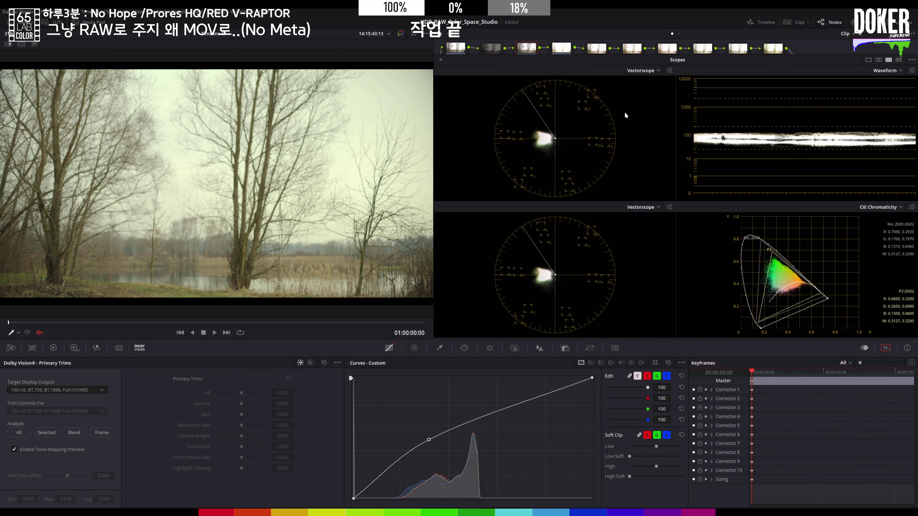
left_click(657, 71)
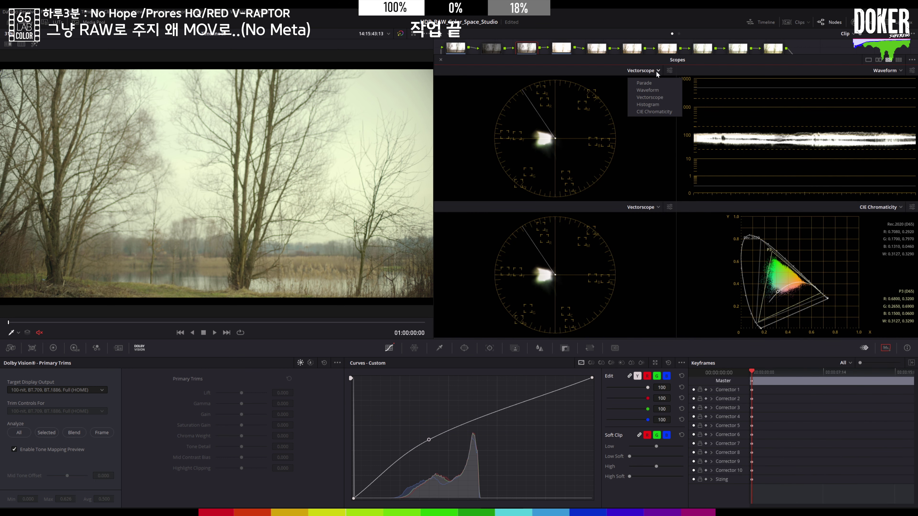
left_click(648, 90)
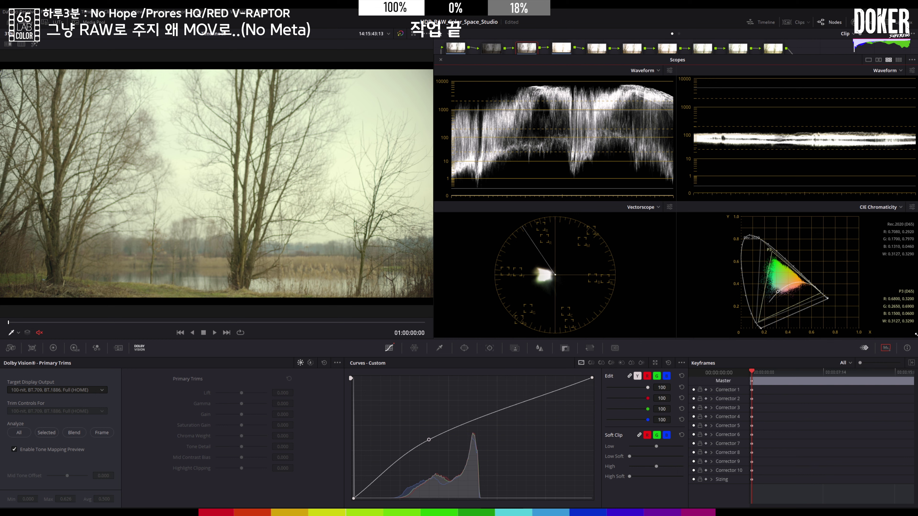
left_click_drag(916, 334, 907, 335)
left_click_drag(687, 57, 696, 72)
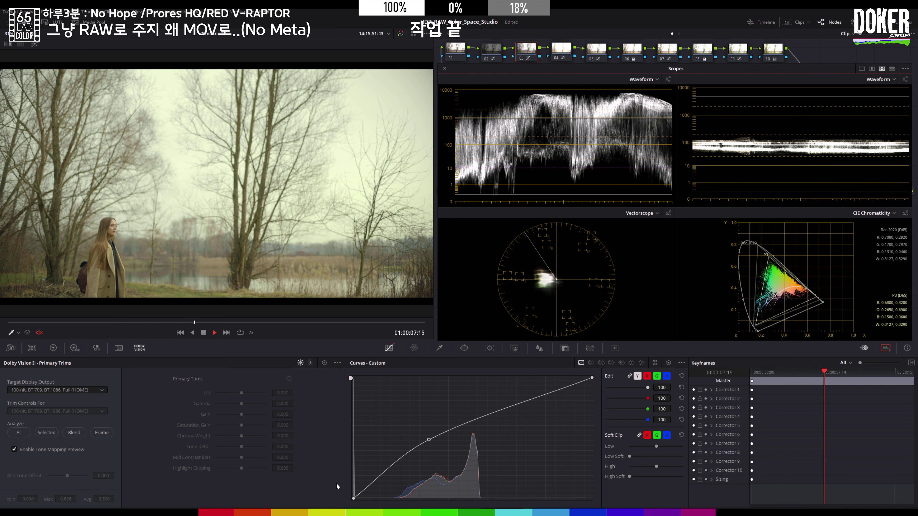
Play through the graded timeline at 2x speed, pausing where needed, to examine the tone-mapped image and scopes.
key("l")
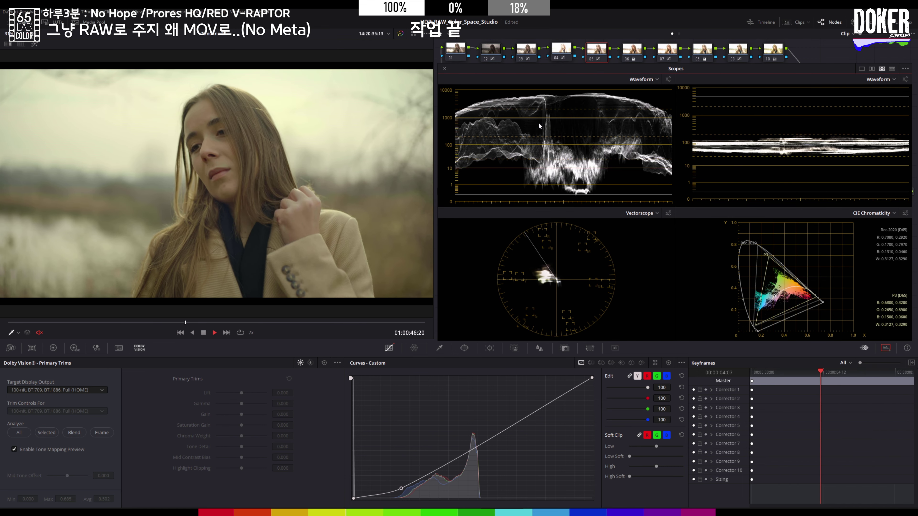
key("space")
key("space")
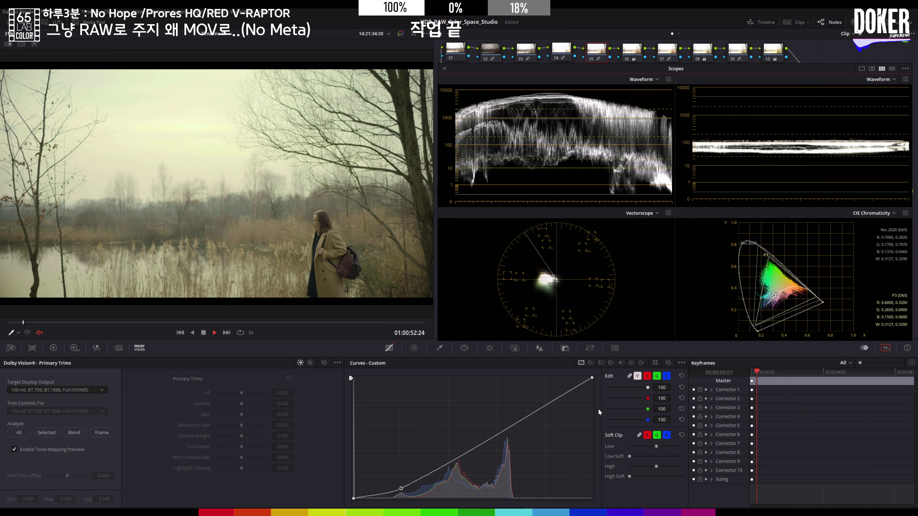
key("l")
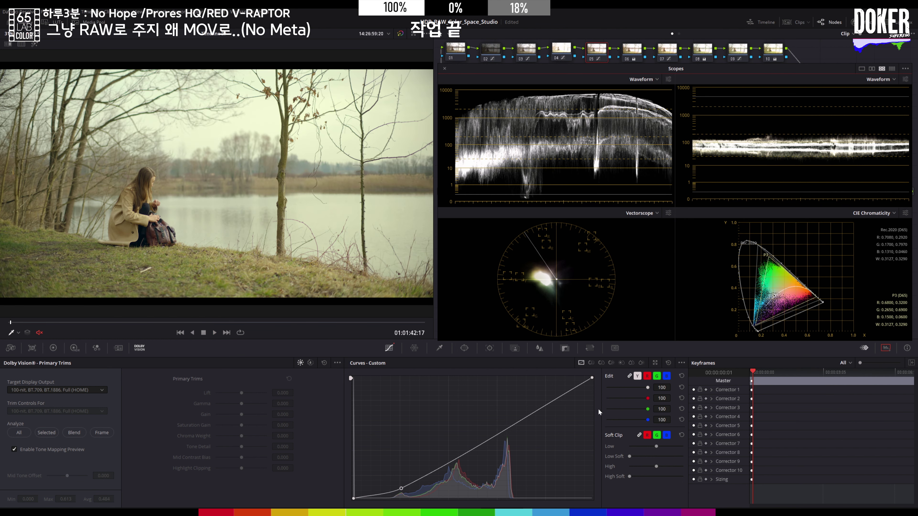
key("space")
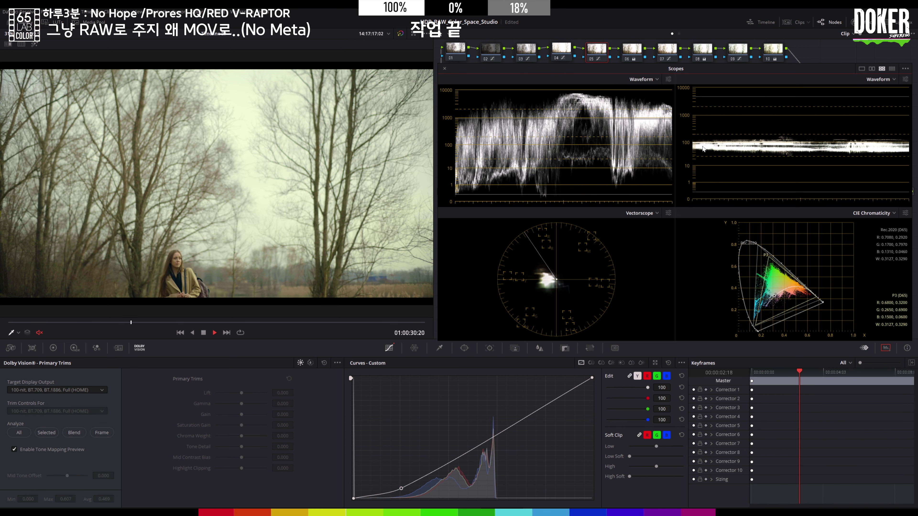
Stop playback, show the clip thumbnails again and close the floating scopes window.
left_click(791, 24)
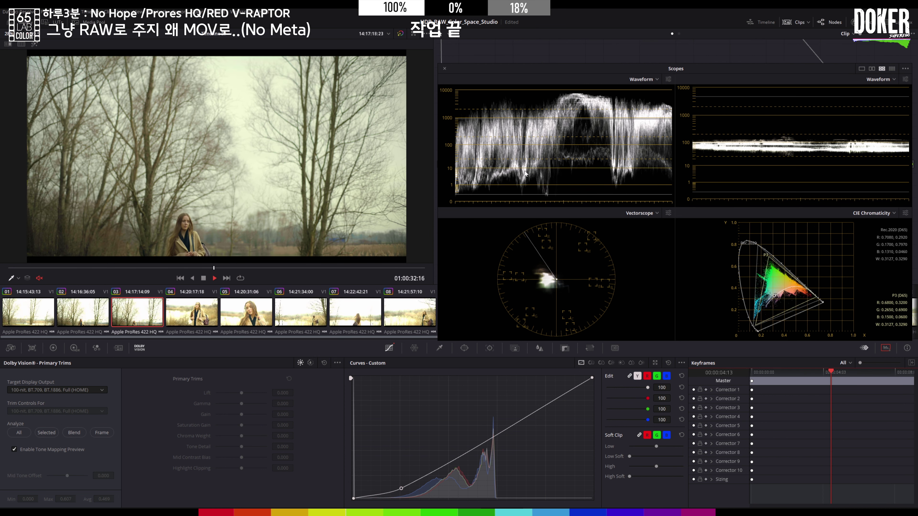
left_click(203, 278)
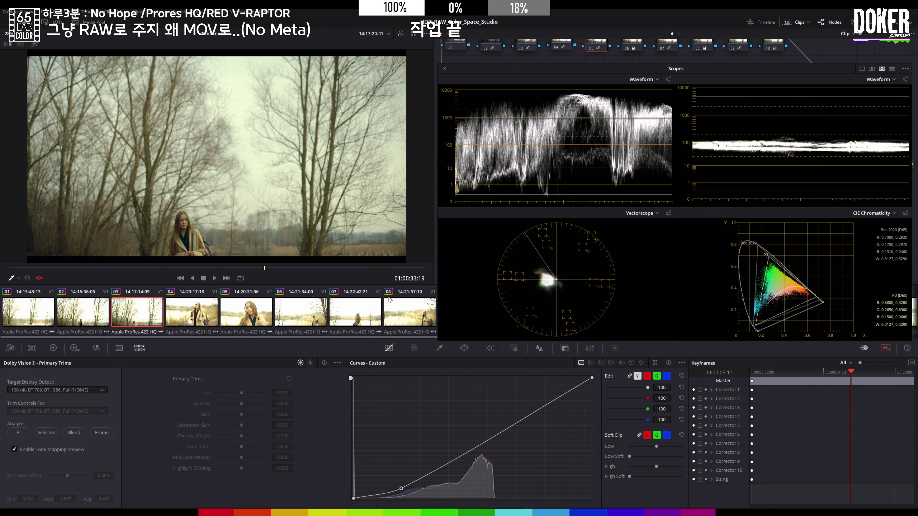
left_click(445, 68)
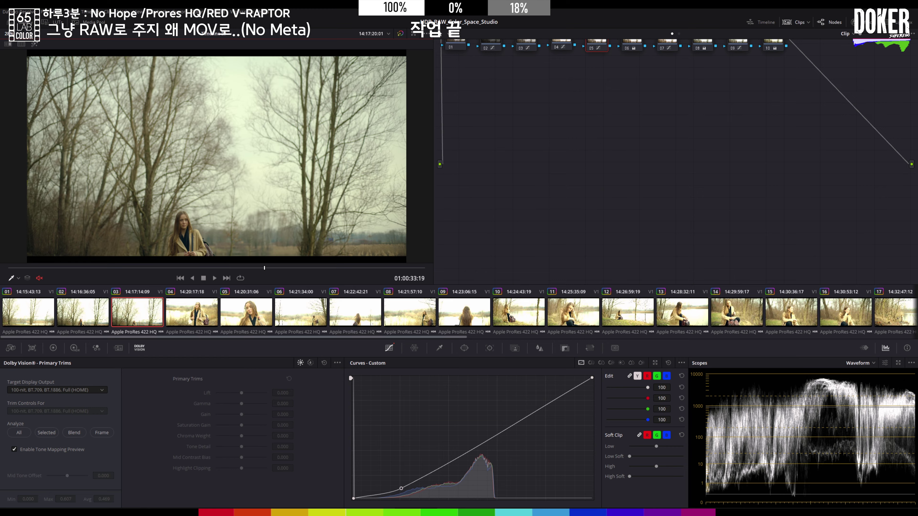
On the Edit page, move all clips later in the timeline and place 인트로 컴파운드 from the Master bin at its start.
key("shift+4")
left_click_drag(504, 391, 399, 388)
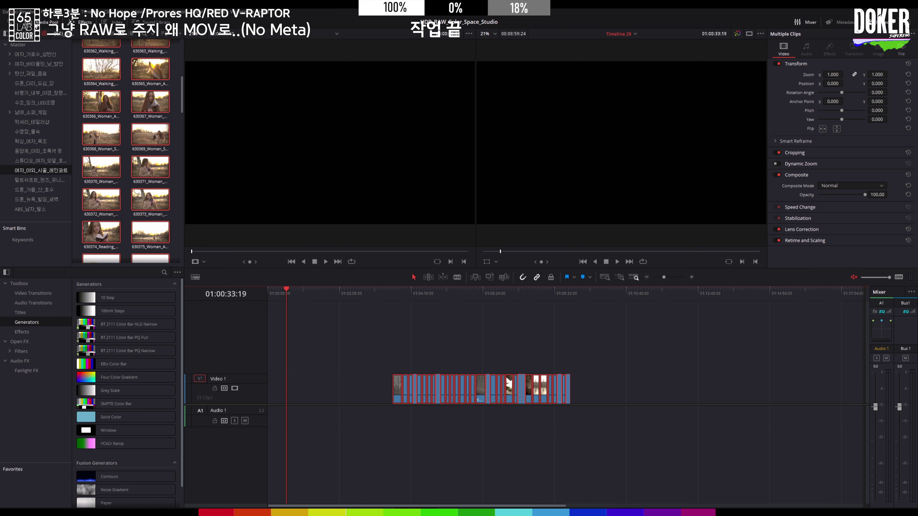
left_click(47, 22)
left_click(51, 21)
left_click(24, 48)
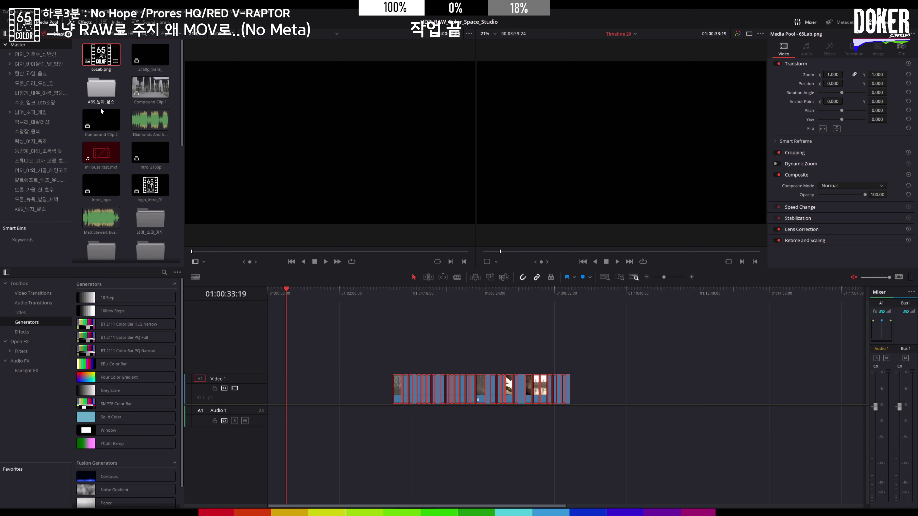
left_click(99, 185)
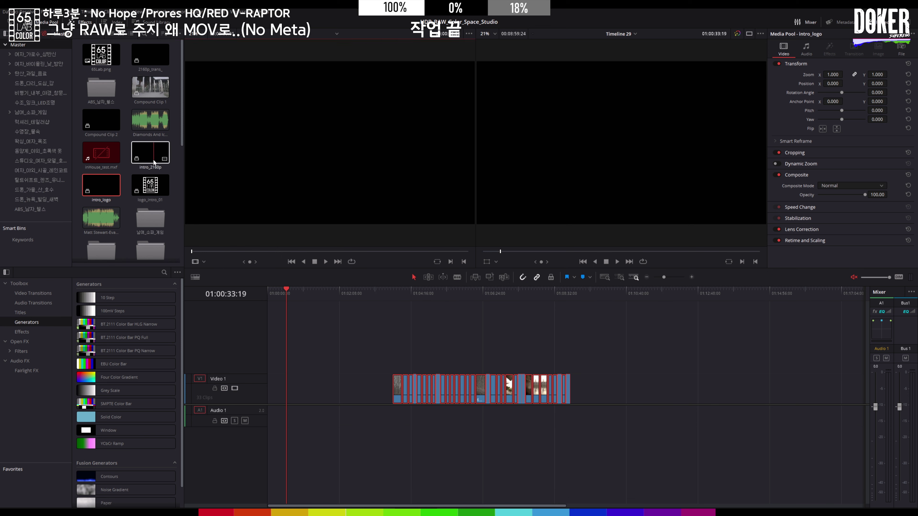
scroll(154, 161, "down", 5)
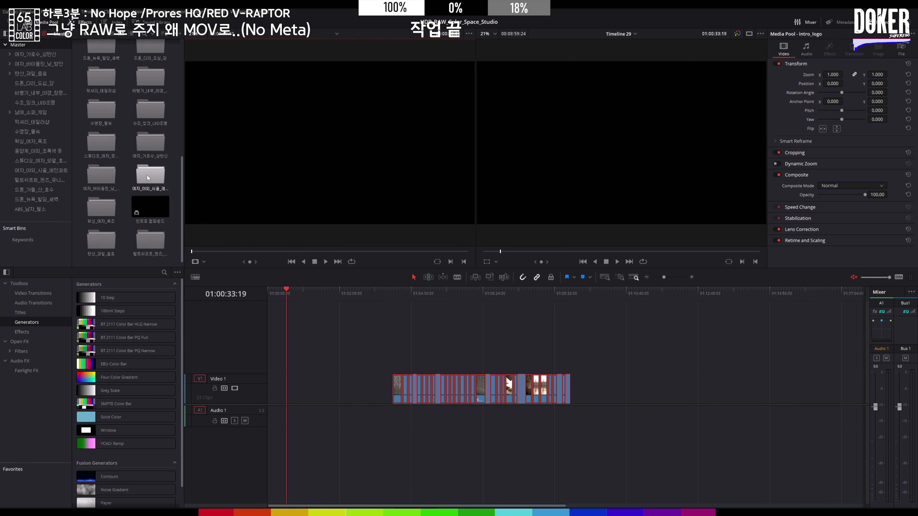
left_click_drag(150, 202, 272, 394)
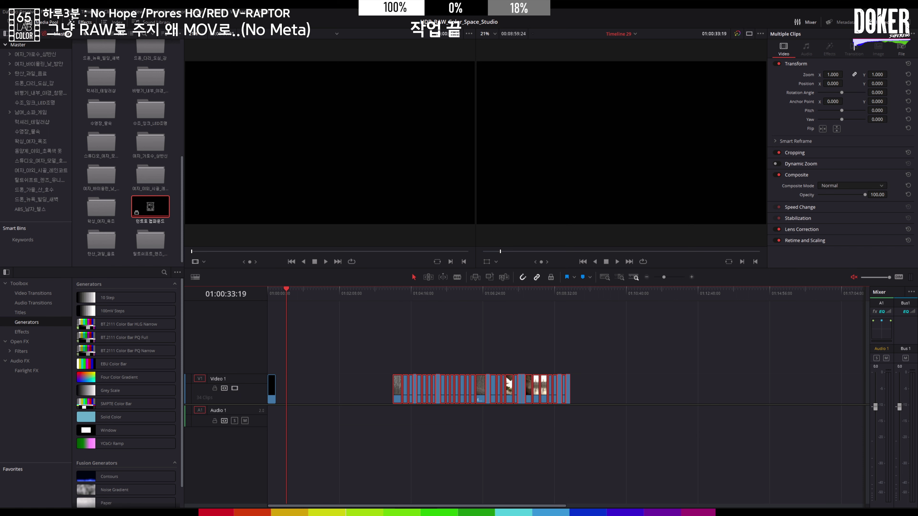
Show the Edit Index and remove the gap between the intro compound clip and the graded clips.
left_click(115, 22)
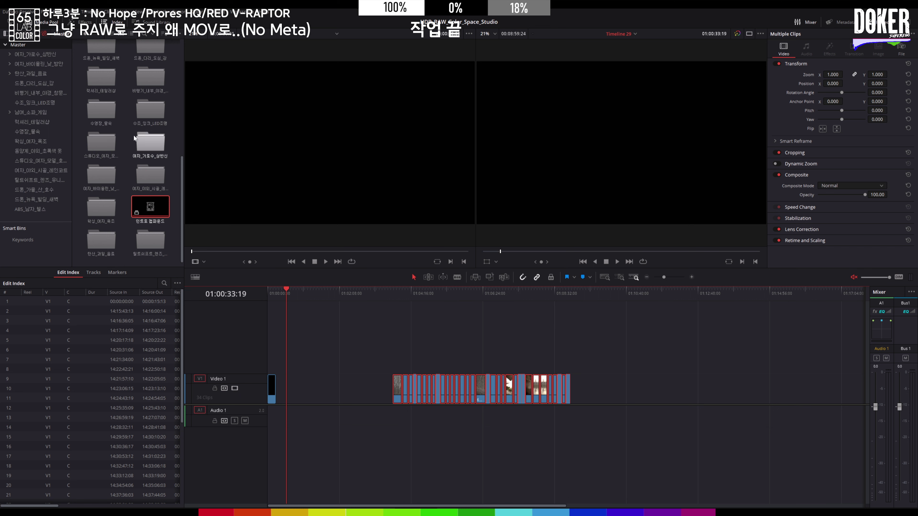
left_click(336, 382)
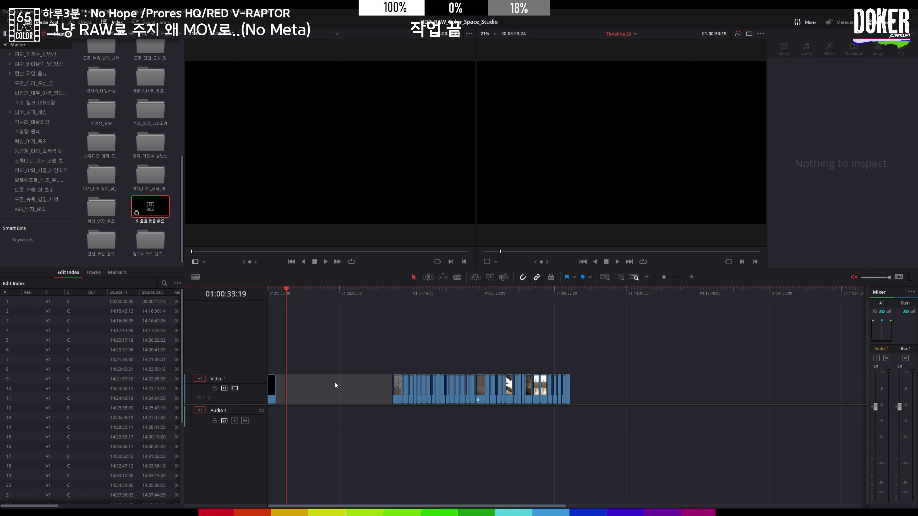
key("Delete")
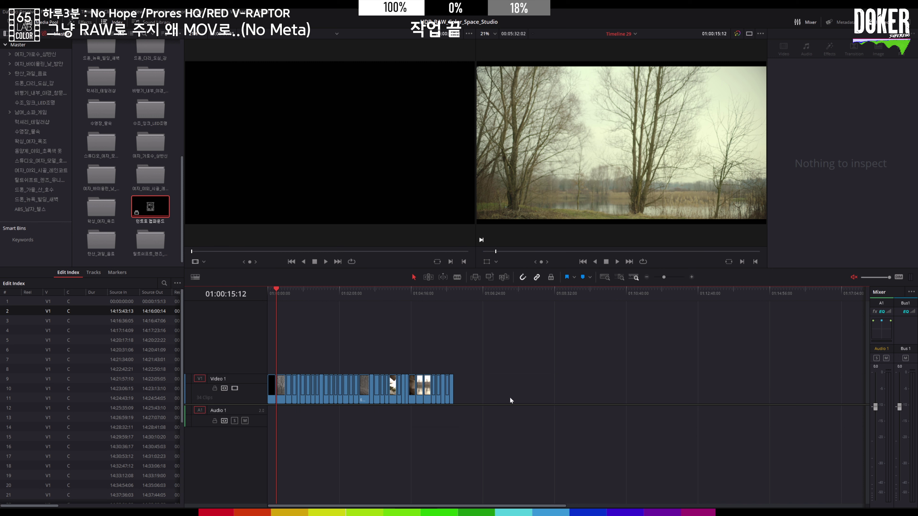
Move all clips later again and place a BT.2111 Color Bar PQ Full generator at the timeline start.
left_click_drag(510, 398, 363, 398)
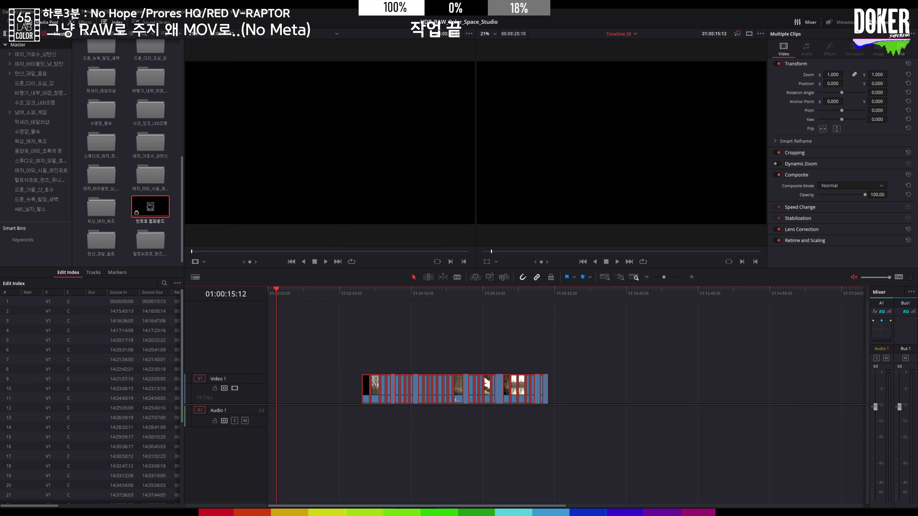
left_click(85, 22)
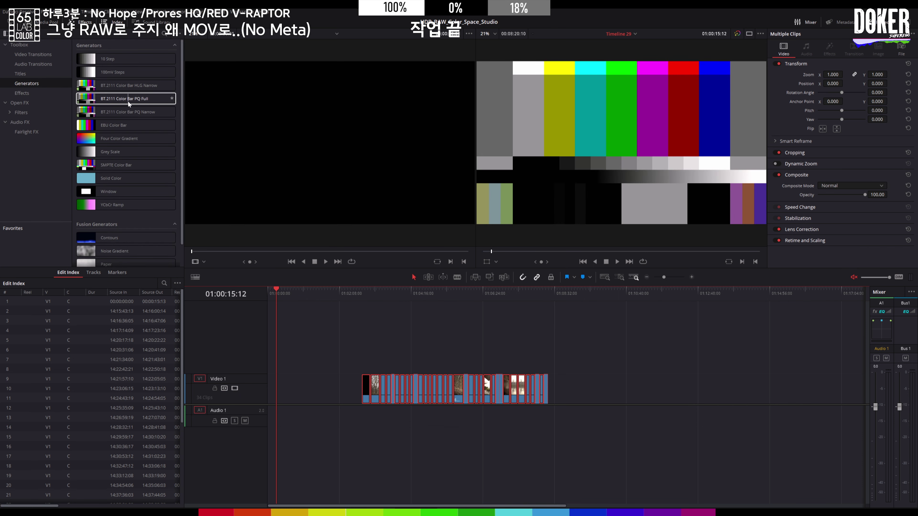
left_click_drag(94, 101, 267, 404)
scroll(267, 404, "up", 5)
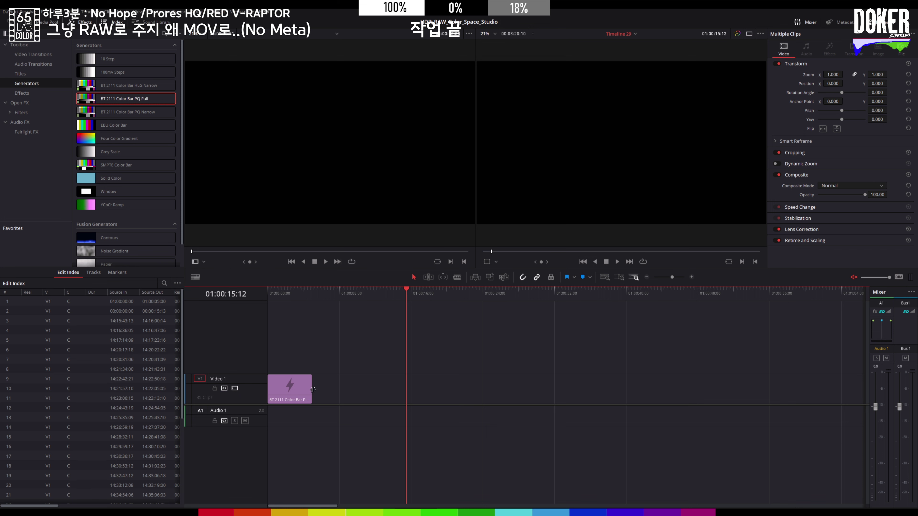
Lengthen the color bar generator to end at 01:00:15:12 and remove the gap before the intro compound clip.
left_click_drag(314, 390, 461, 398)
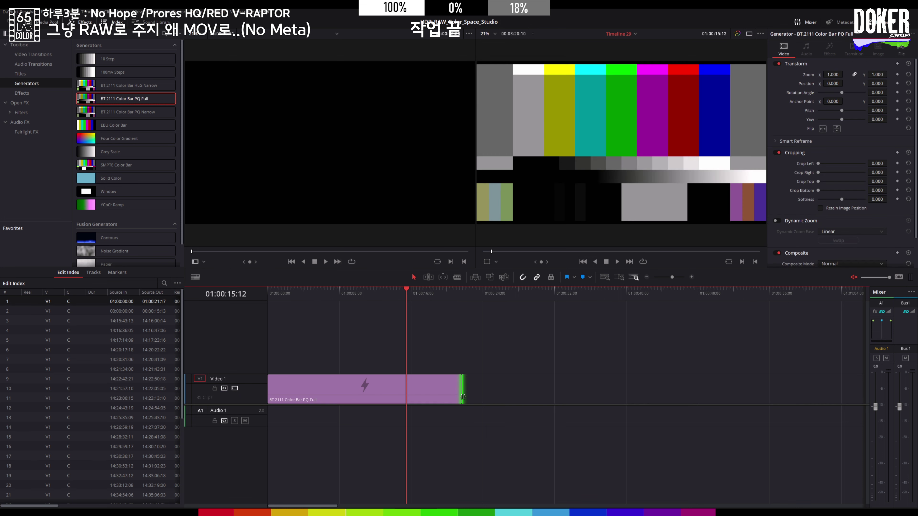
scroll(462, 397, "down", 4)
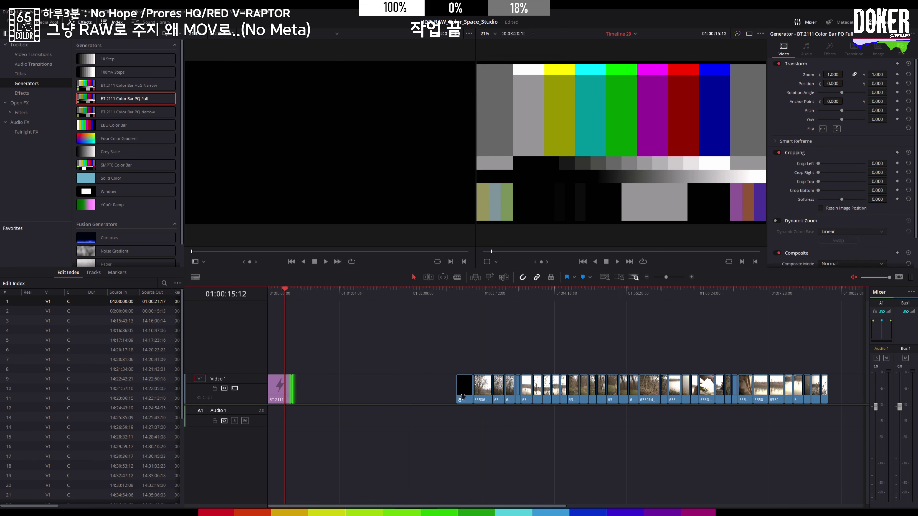
left_click(380, 395)
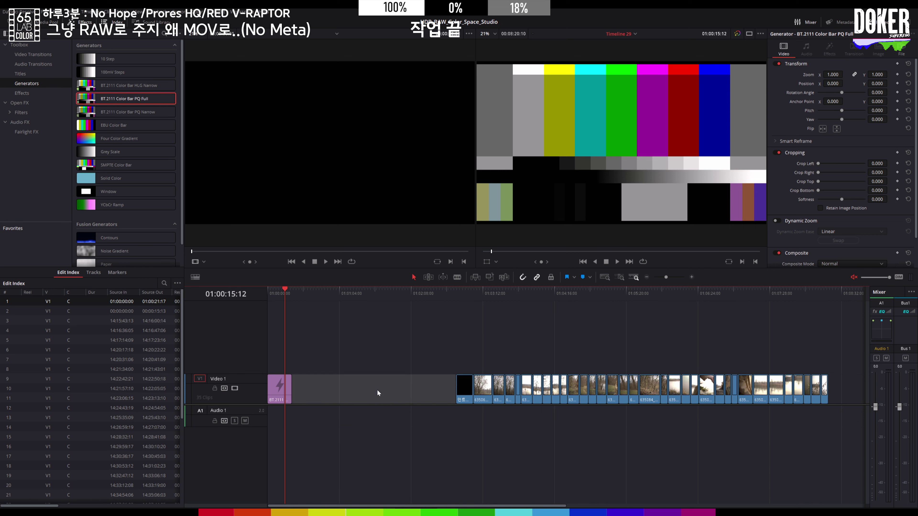
key("Delete")
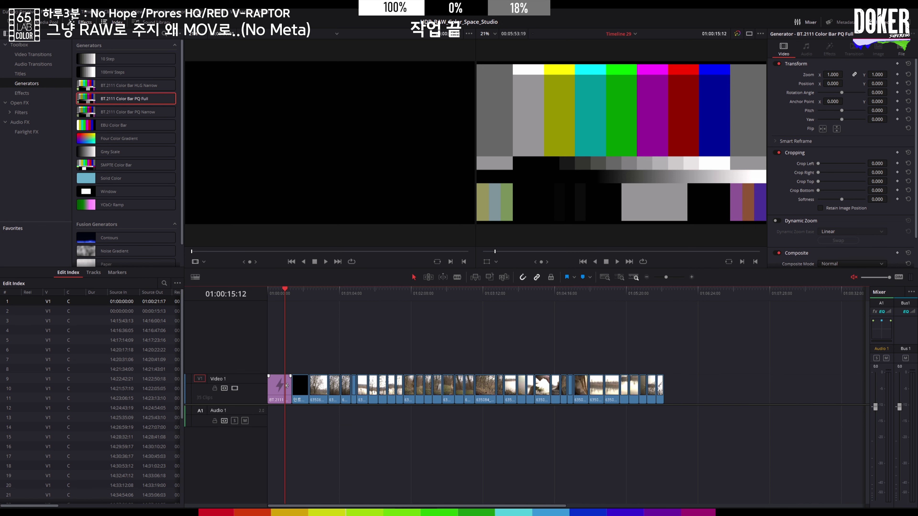
left_click_drag(288, 386, 284, 386)
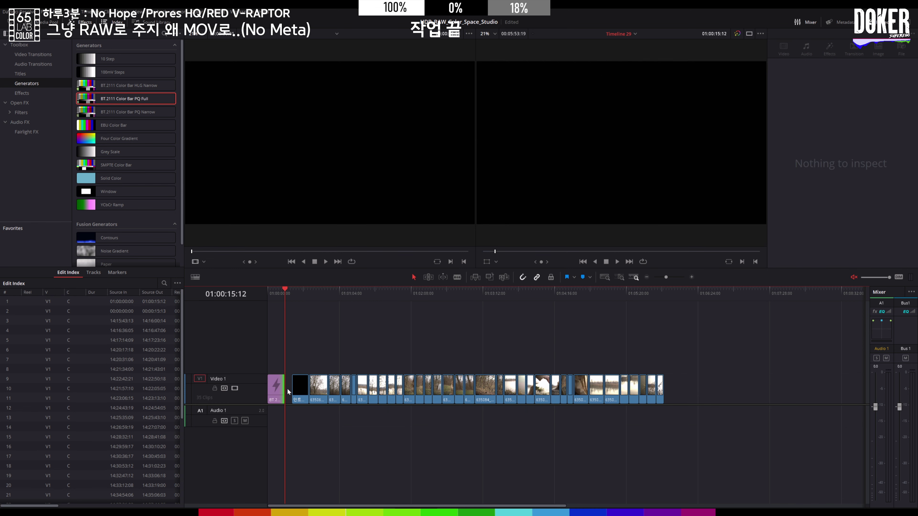
left_click(289, 390)
key("Delete")
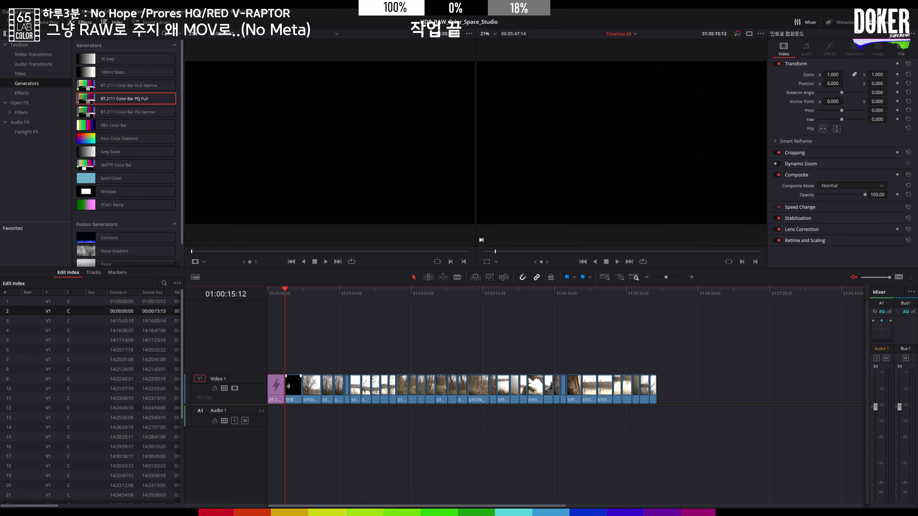
Convert the color bar generator into a new compound clip named "PQ Color Bar".
left_click_drag(281, 292, 274, 294)
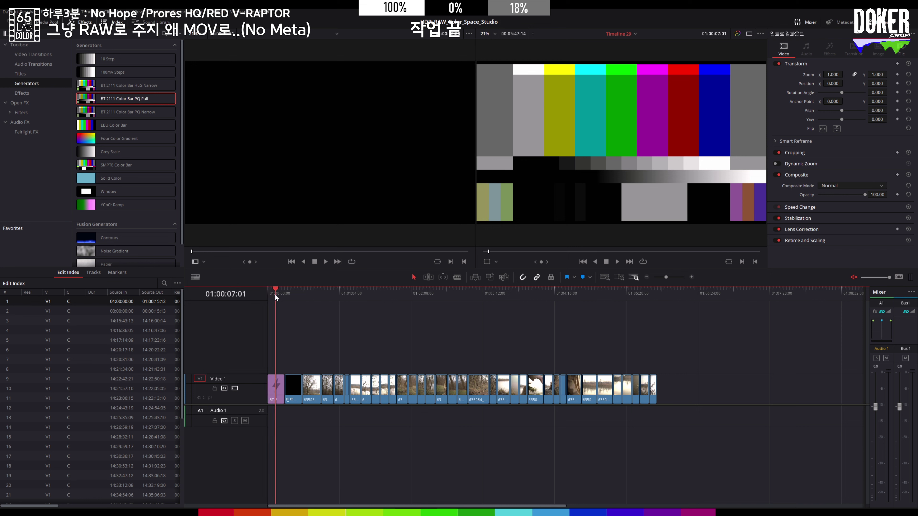
key("ctrl+equal")
key("ctrl+equal")
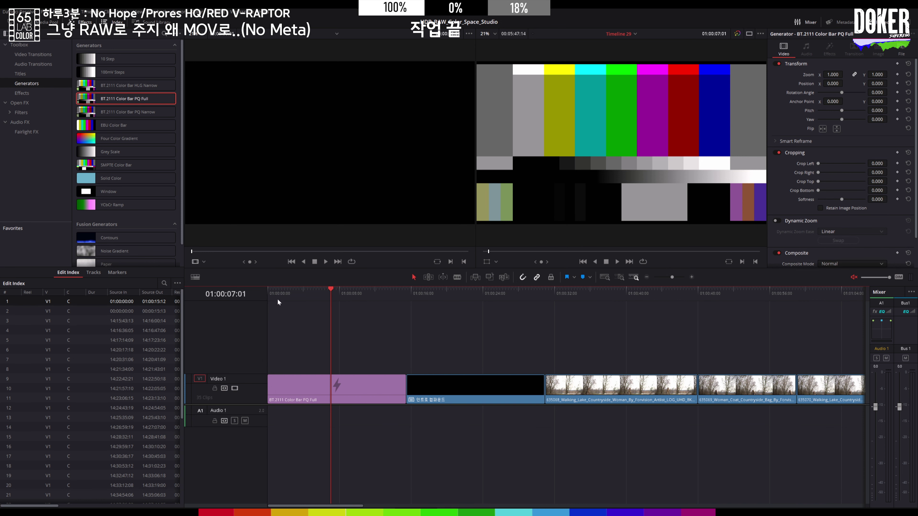
left_click_drag(291, 354, 351, 409)
right_click(349, 398)
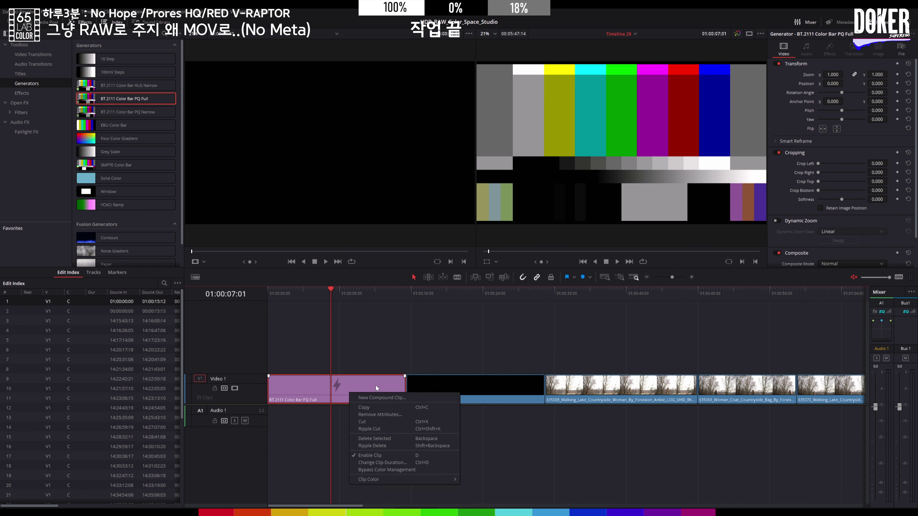
left_click(386, 397)
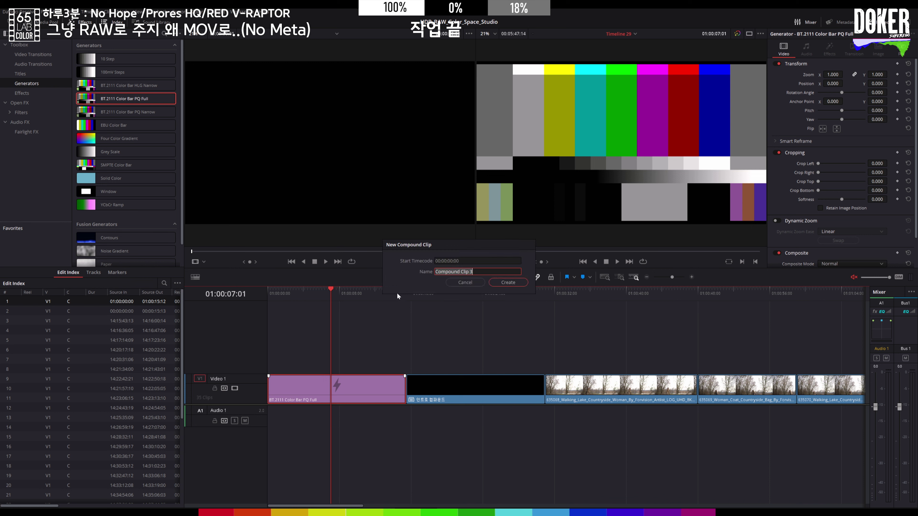
key("BackSpace")
type("PQ")
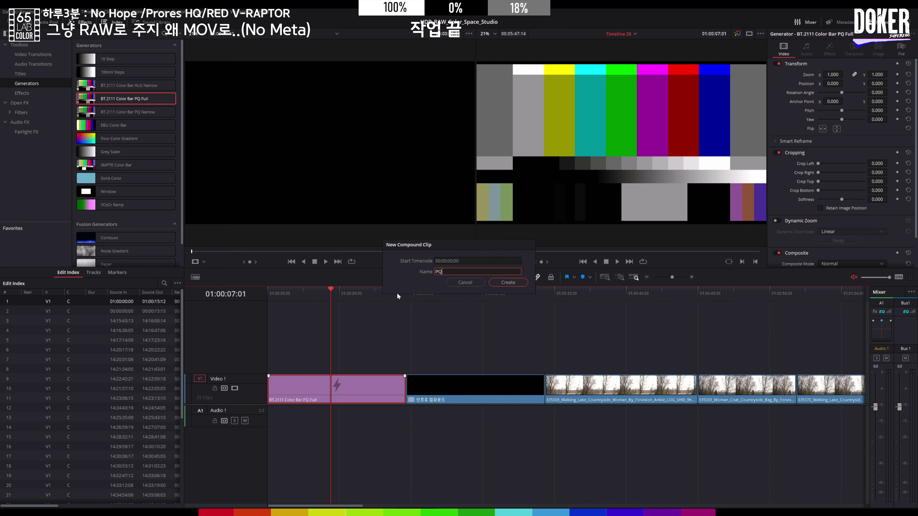
type(" Color Bar")
left_click(506, 282)
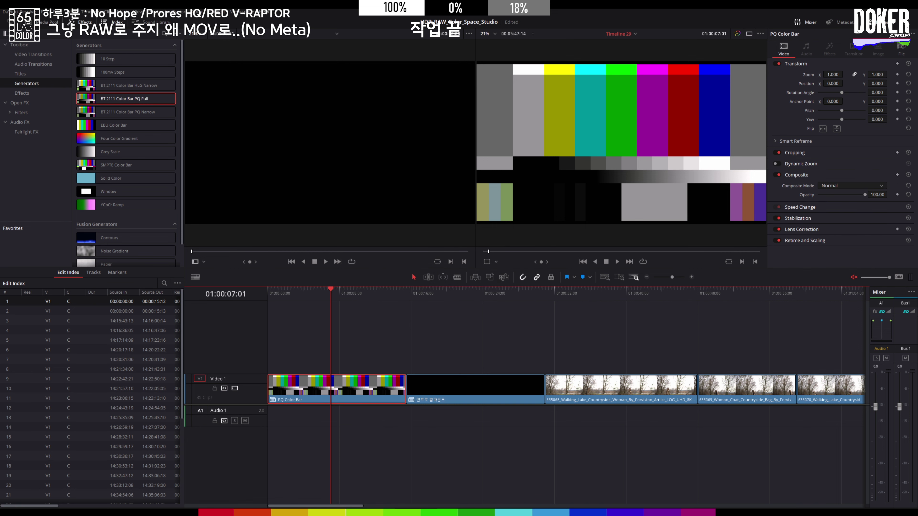
Run the Dolby Vision analysis on the selected PQ Color Bar and intro compound clips, and review the intro clip.
key("shift+6")
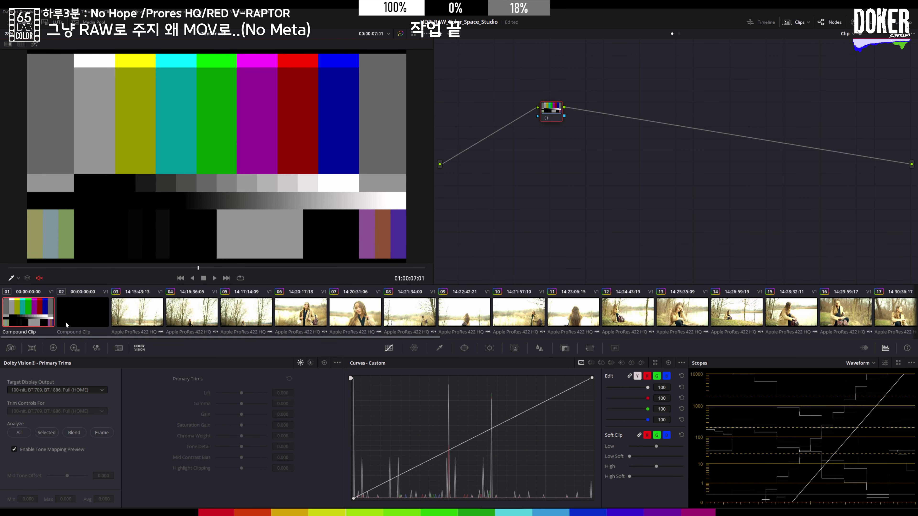
left_click(74, 316, "ctrl")
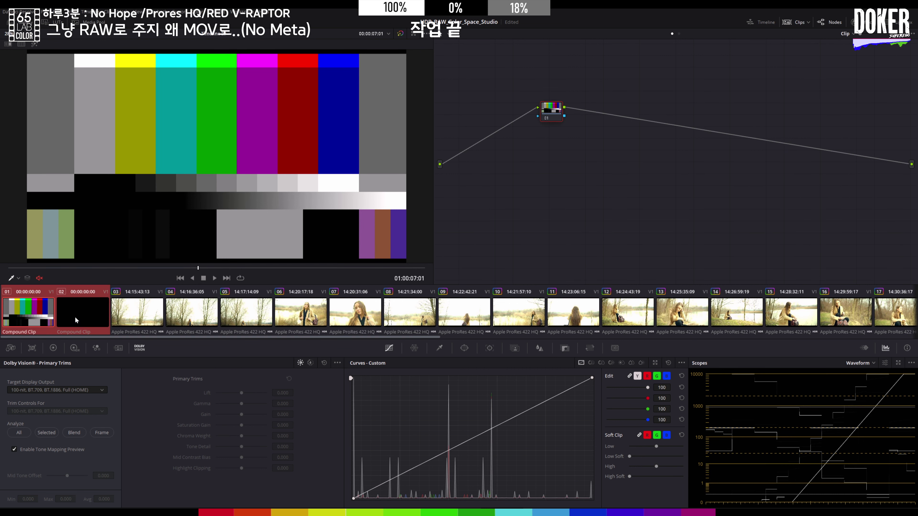
left_click(48, 433)
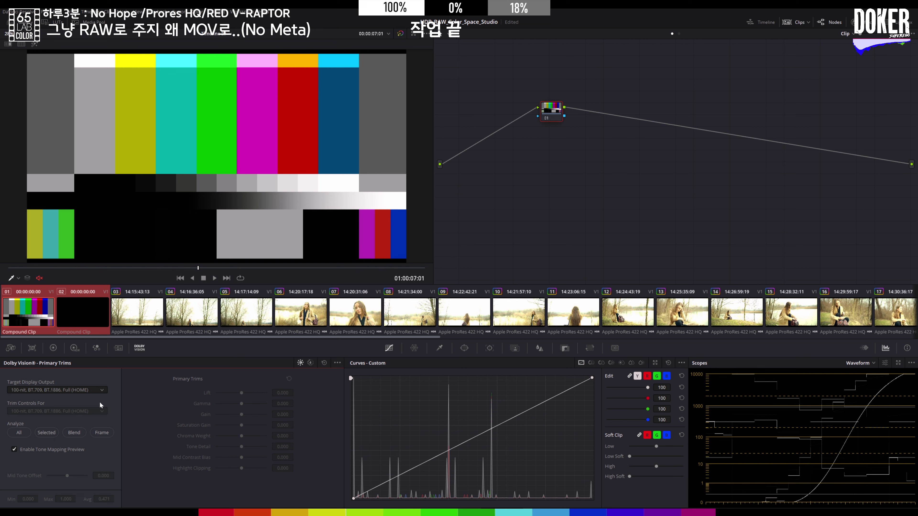
left_click(72, 311)
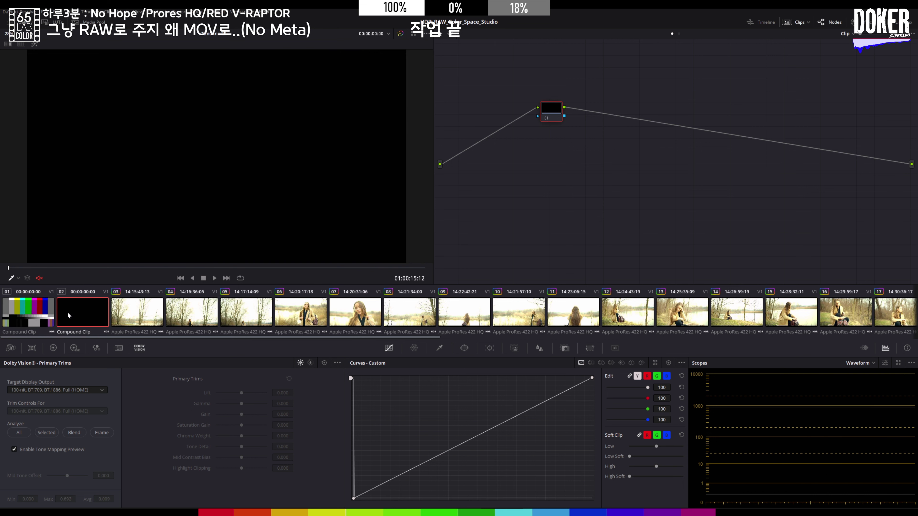
key("space")
With the color bar clip current, set the Dolby Vision target display output to 1000-nit, BT.2020, ST.2084, Full (HOME).
left_click(27, 321)
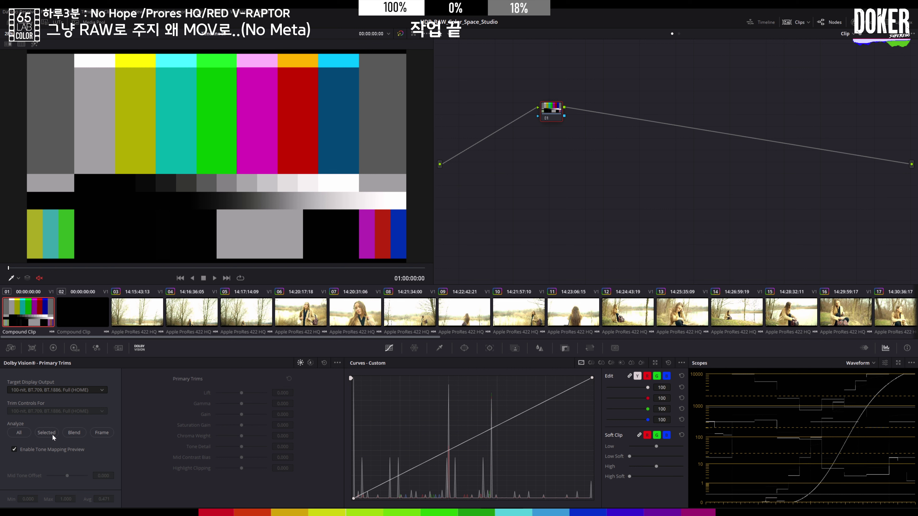
left_click(53, 389)
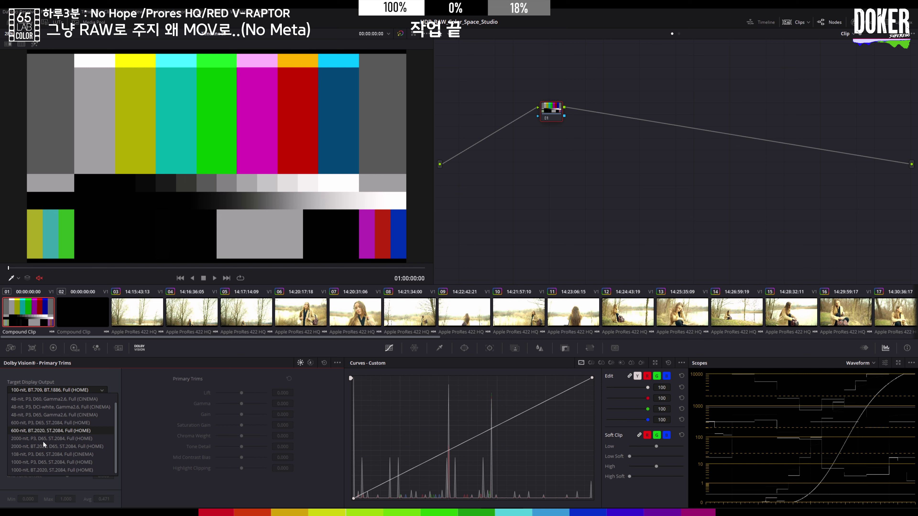
left_click(49, 469)
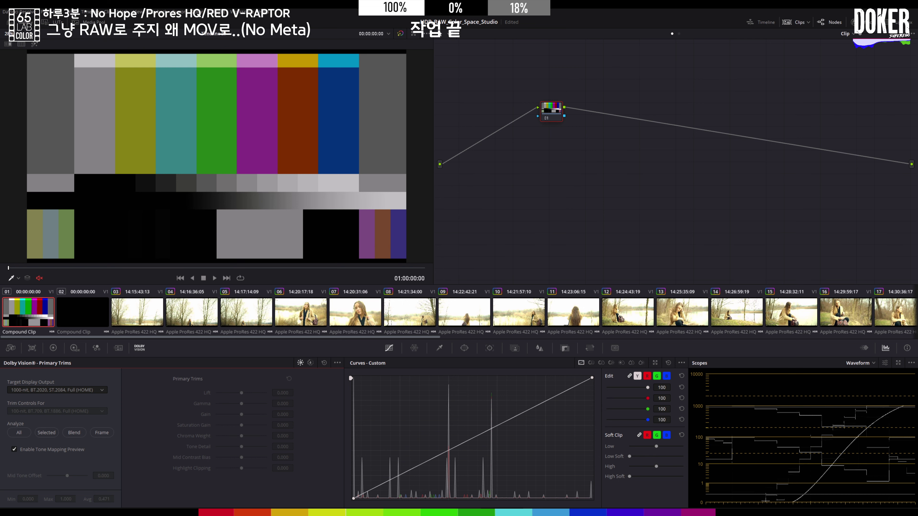
Compare the BT.2111 Color Bar PQ Full generator in the source viewer with the analyzed color bars in the timeline.
key("shift+4")
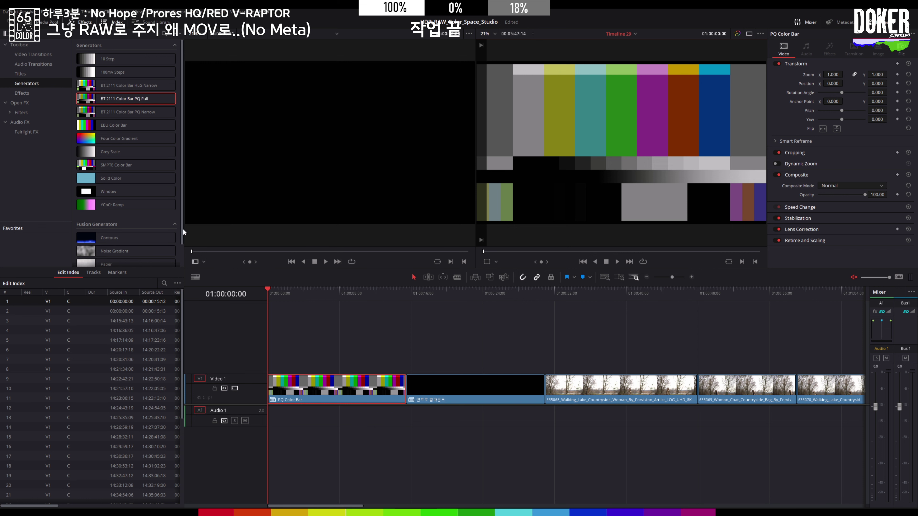
double_click(83, 100)
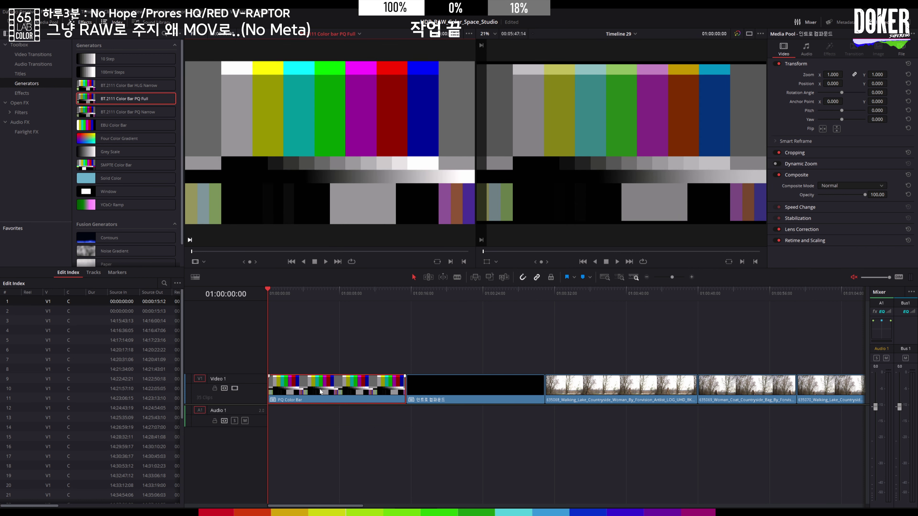
left_click_drag(284, 296, 336, 300)
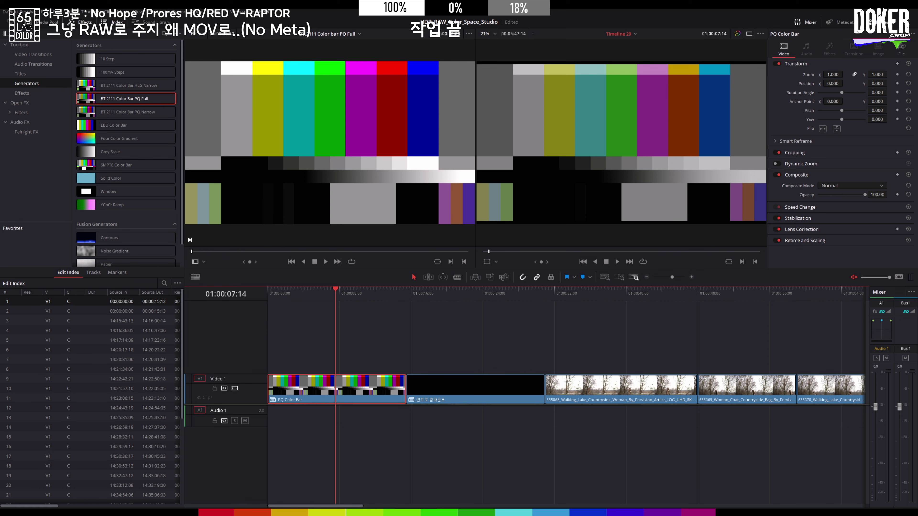
key("shift+6")
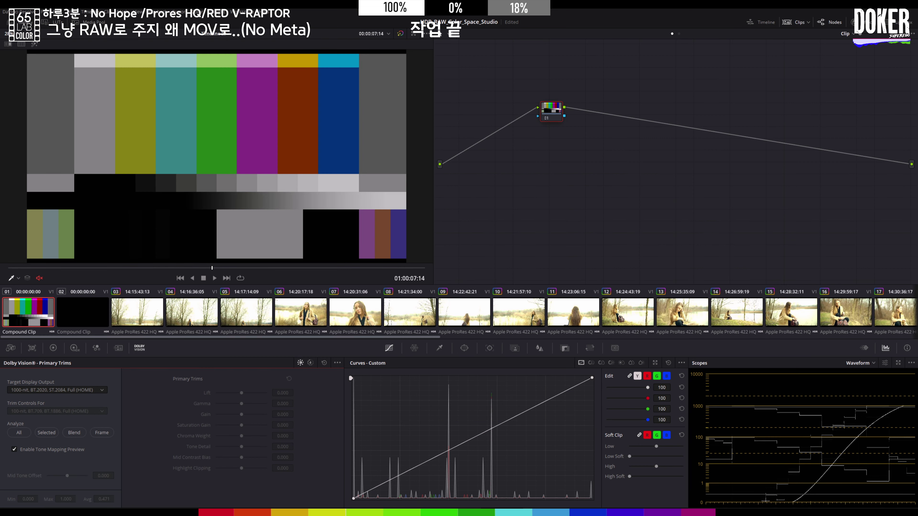
key("shift+4")
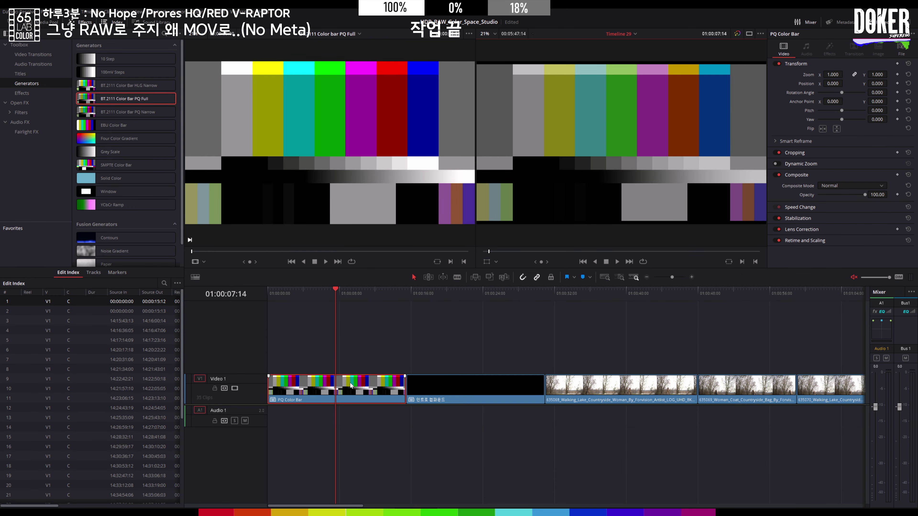
Add 25-frame cross dissolves at both ends of the color bar clip and only at the start of the first footage clip.
key("ctrl+t")
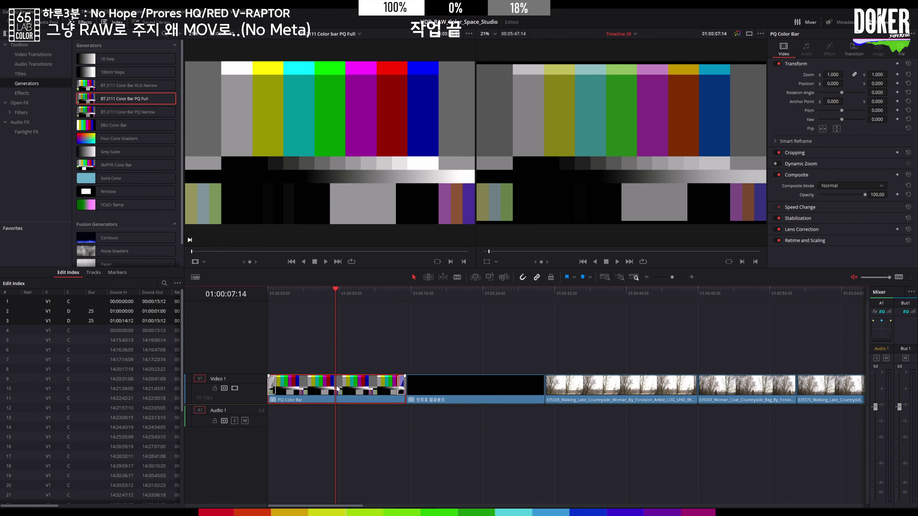
left_click_drag(331, 288, 608, 350)
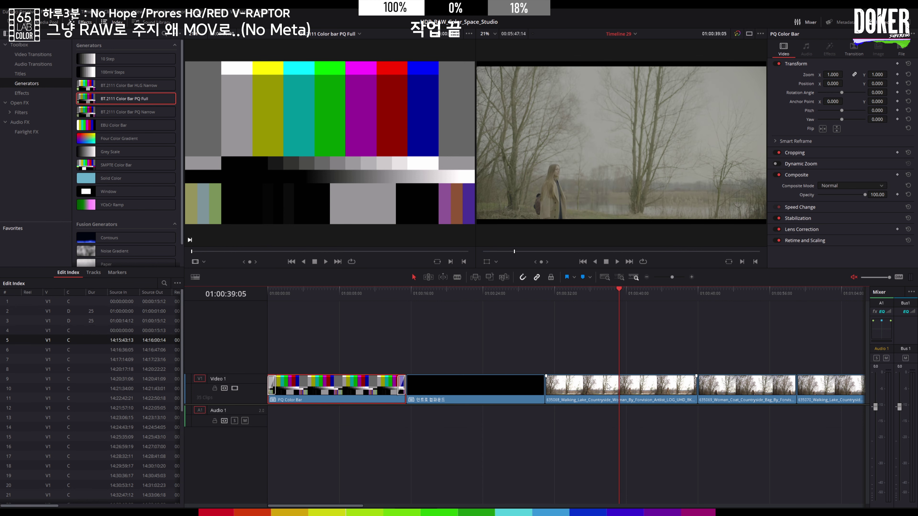
left_click(607, 386)
key("ctrl+t")
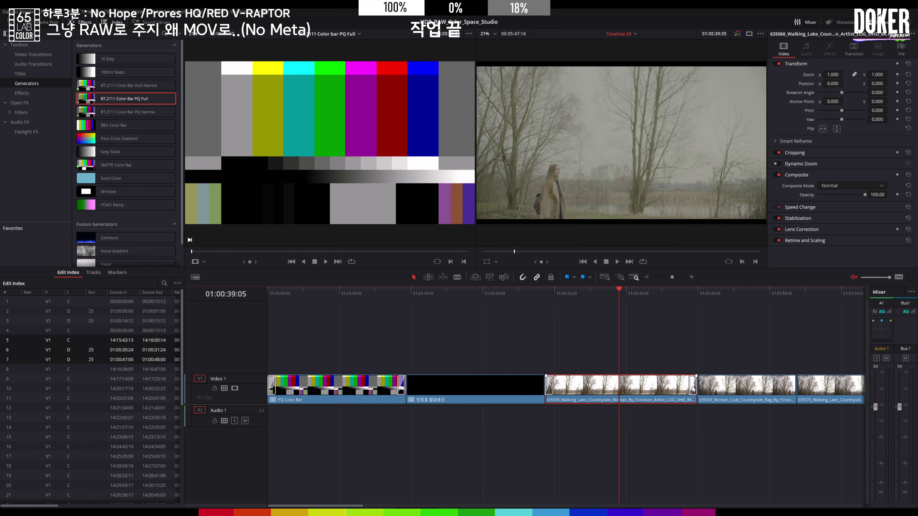
left_click(692, 387)
key("Delete")
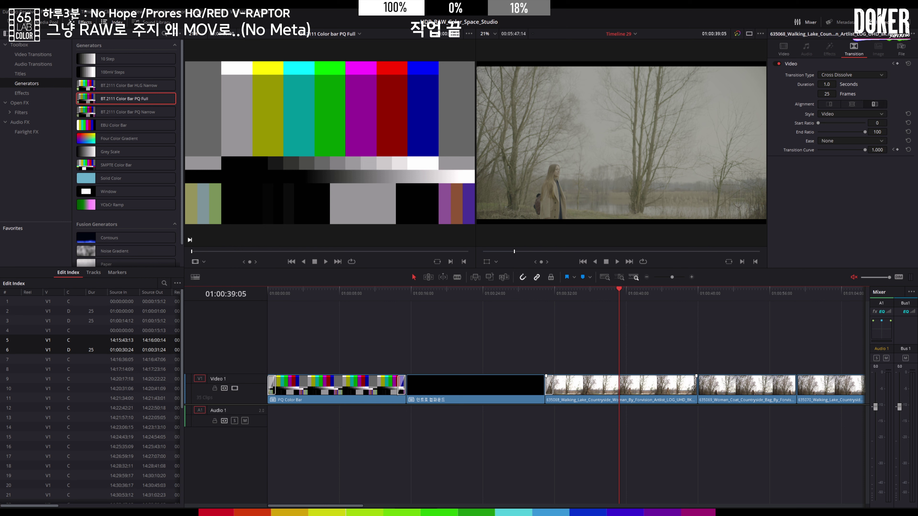
Save the project and place 65Lab.png from the media pool on a new Video 2 track above the first footage clip.
key("shift+z")
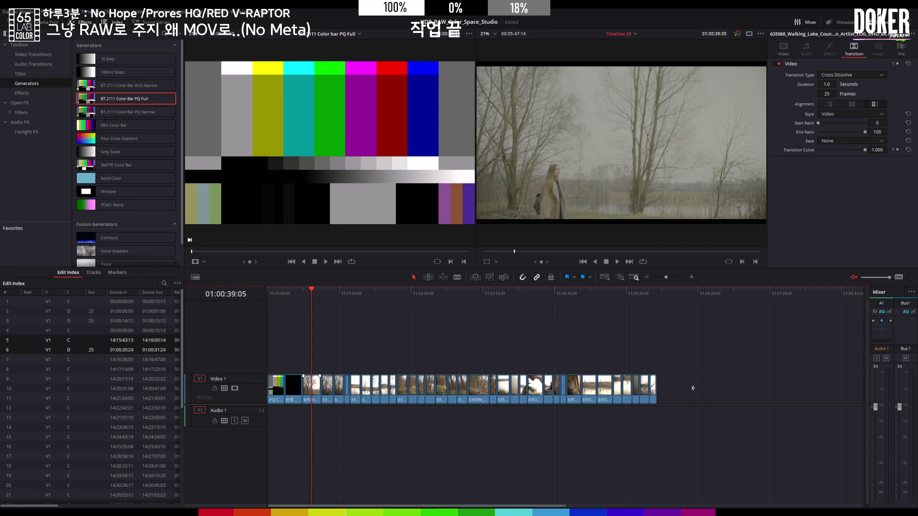
key("ctrl+minus")
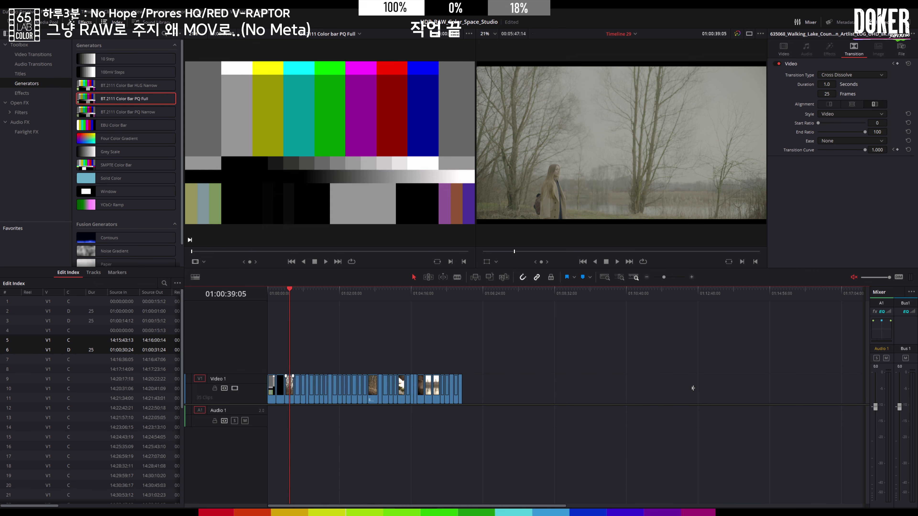
key("ctrl+s")
left_click(47, 23)
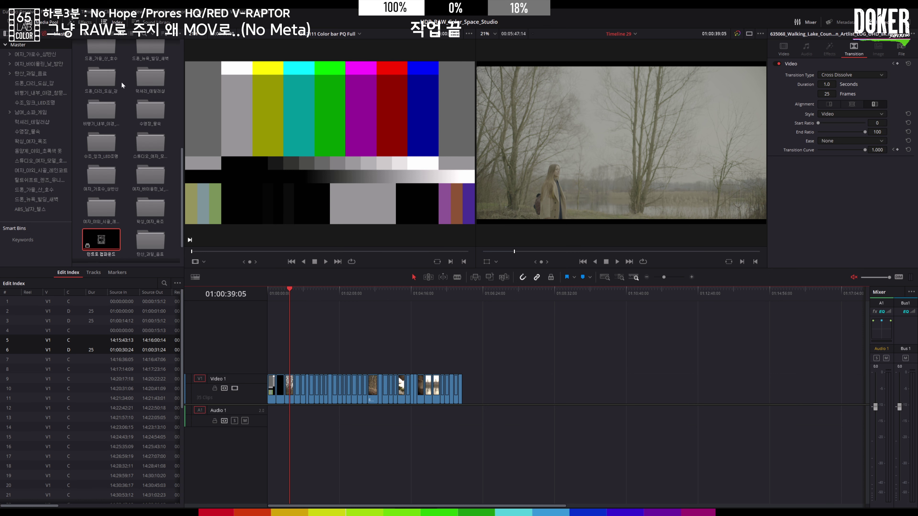
scroll(121, 85, "up", 8)
left_click_drag(101, 54, 286, 363)
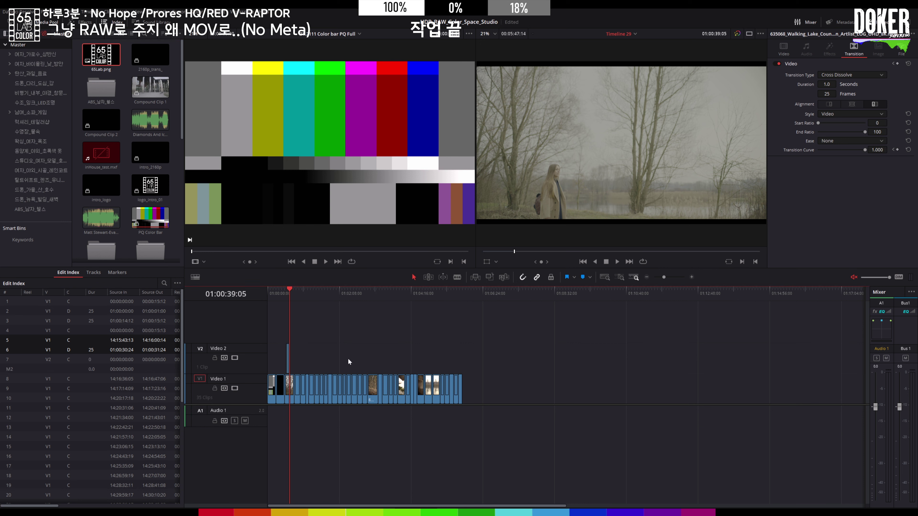
Lengthen the 65Lab.png overlay across the footage to end at 01:05:40:20, near the end of the timeline.
scroll(348, 358, "up", 3)
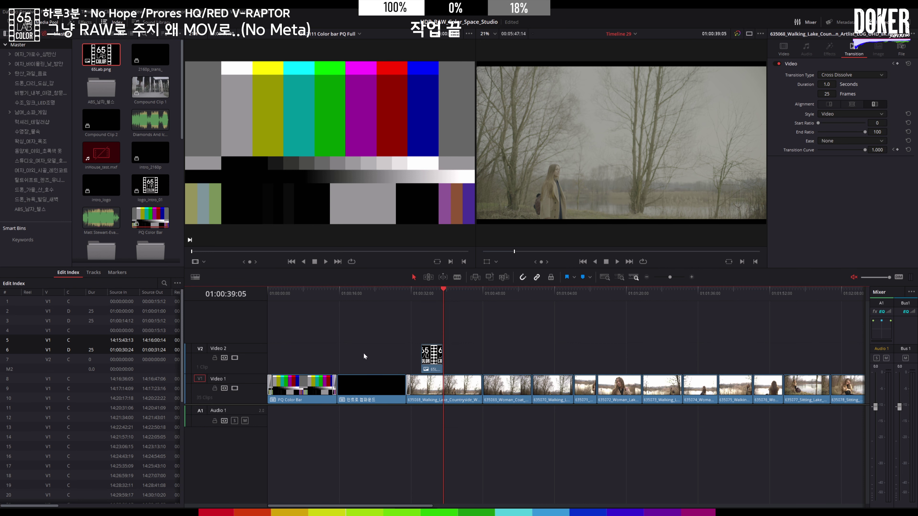
left_click_drag(441, 358, 807, 359)
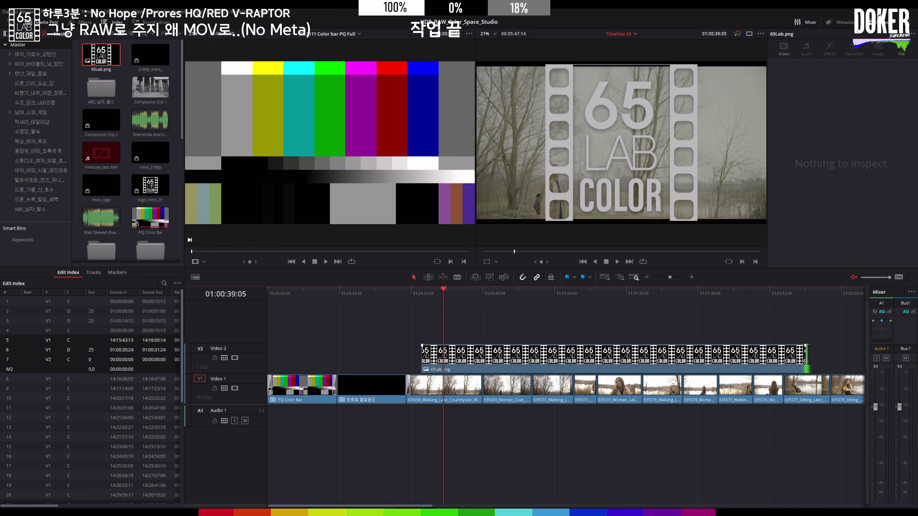
scroll(805, 362, "down", 3)
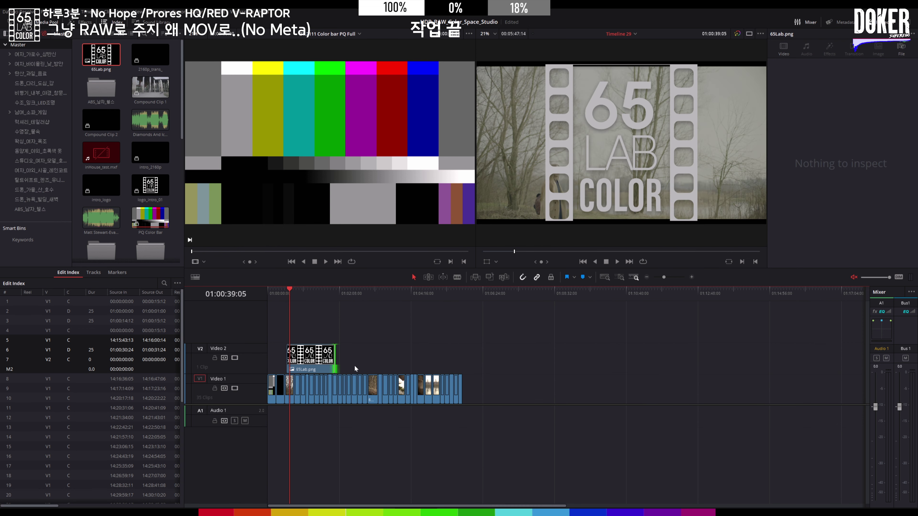
left_click_drag(336, 367, 457, 368)
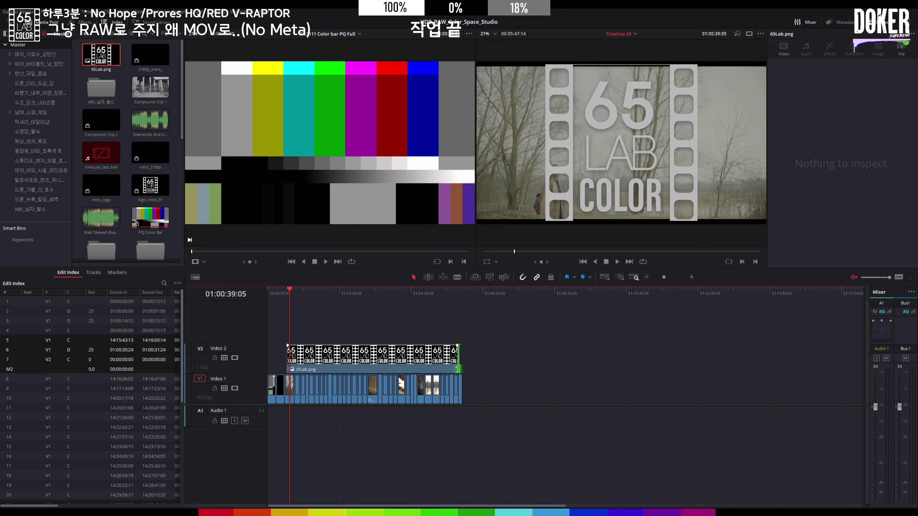
Add cross dissolves to both ends of the 65Lab.png overlay and lengthen the opening one to 89 frames.
scroll(457, 368, "up", 3)
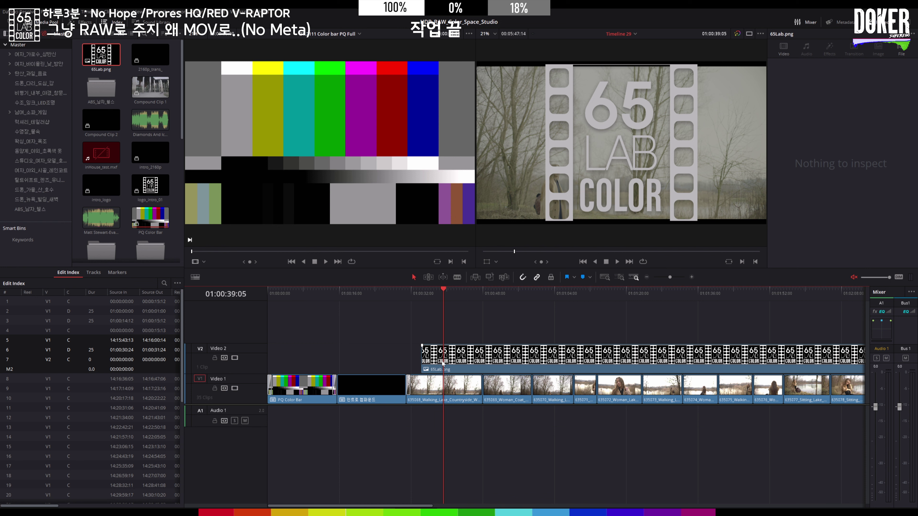
left_click(493, 363)
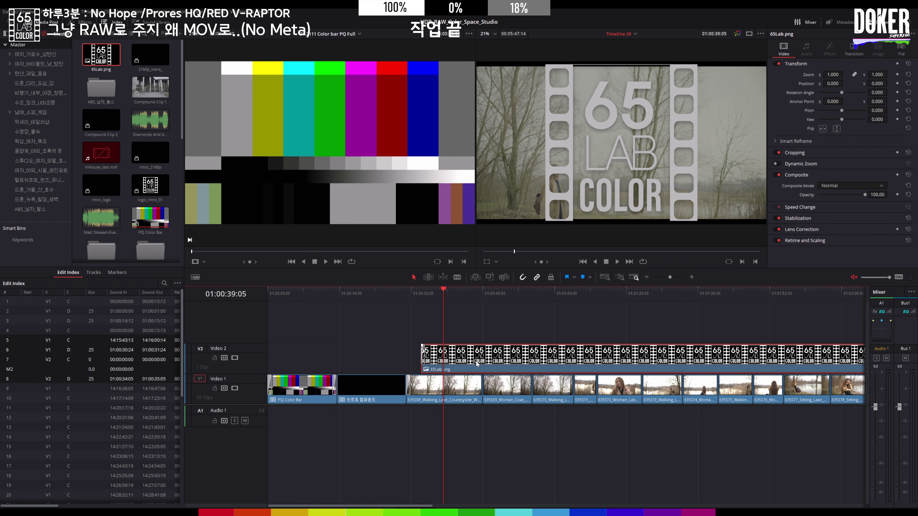
left_click_drag(423, 350, 438, 358)
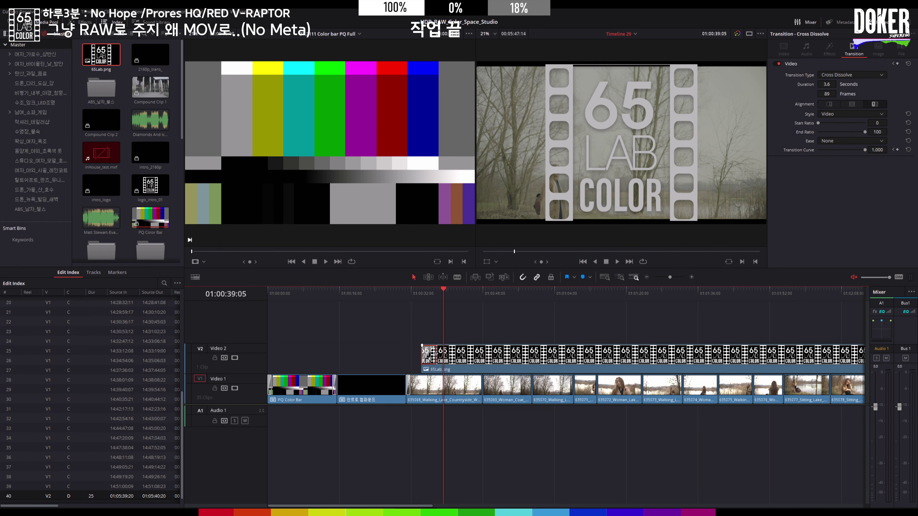
Extend the end of the 65Lab.png overlay about 1.6 seconds into the last reeds clip.
key("ctrl+minus")
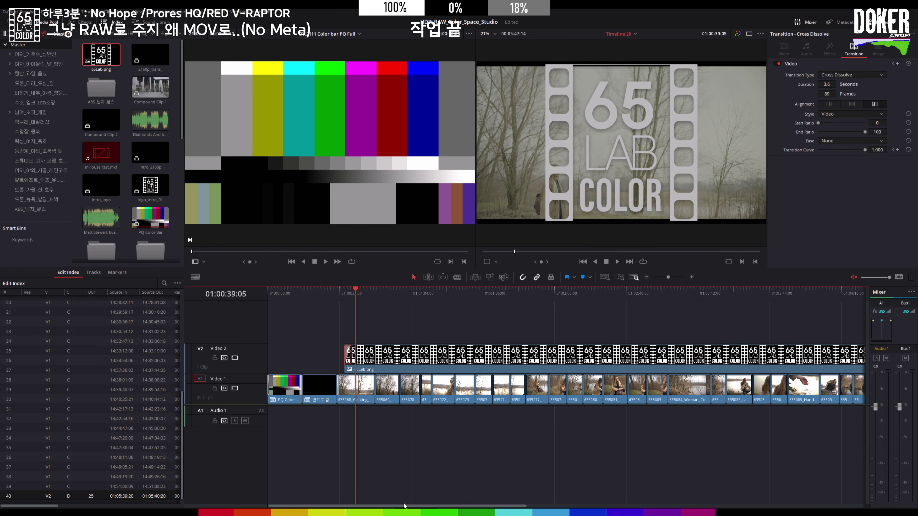
left_click_drag(403, 505, 603, 505)
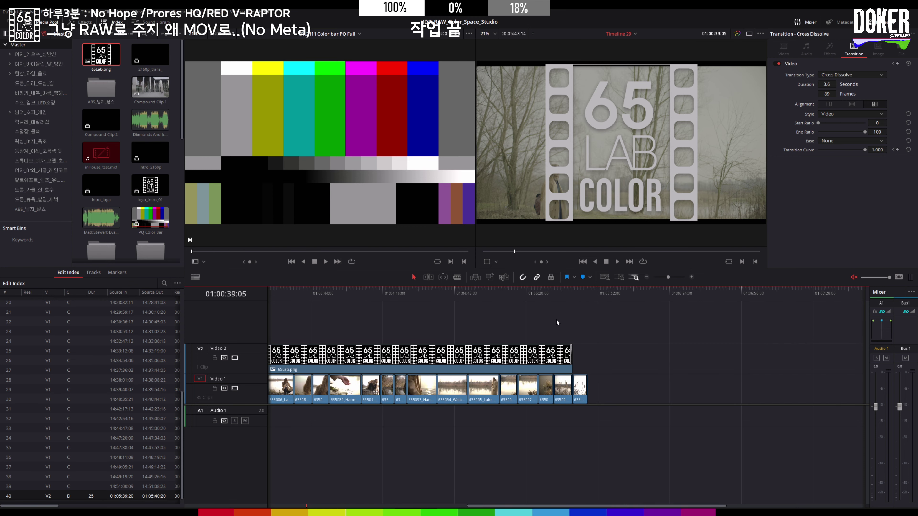
left_click(528, 293)
left_click(573, 305)
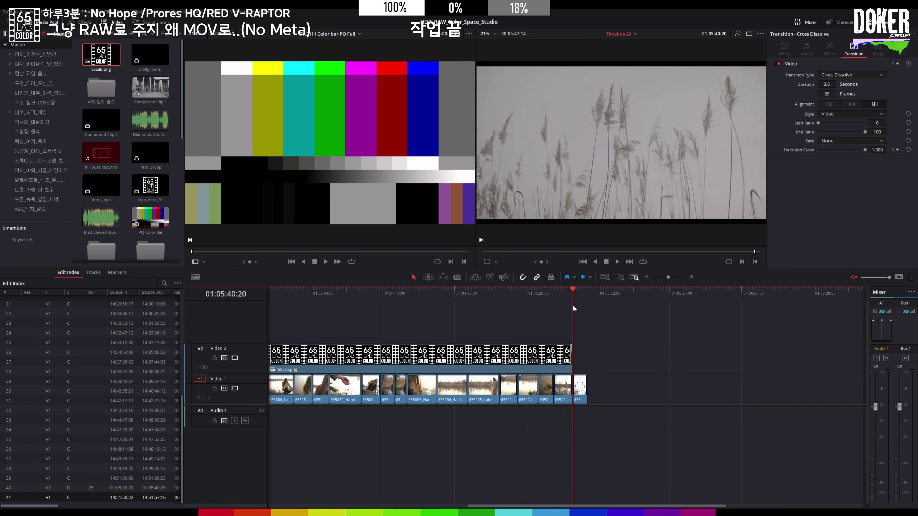
scroll(574, 361, "up", 5)
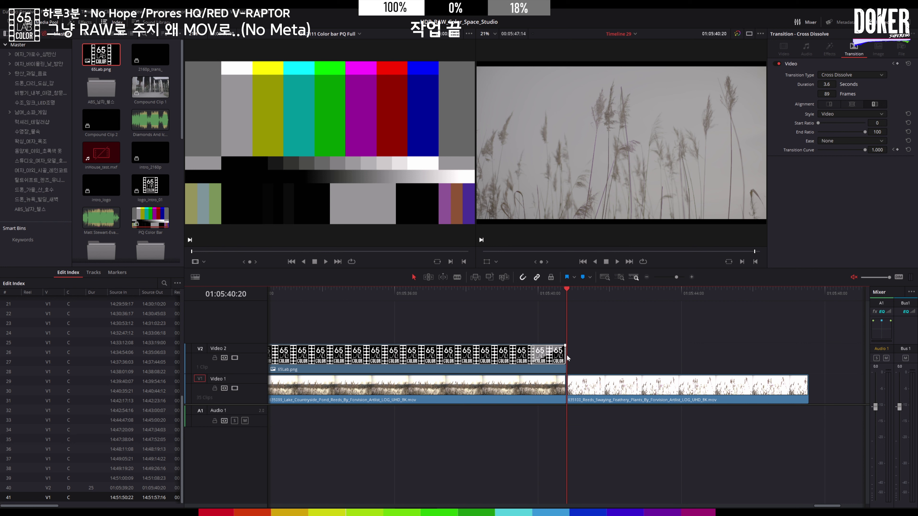
left_click_drag(566, 355, 623, 355)
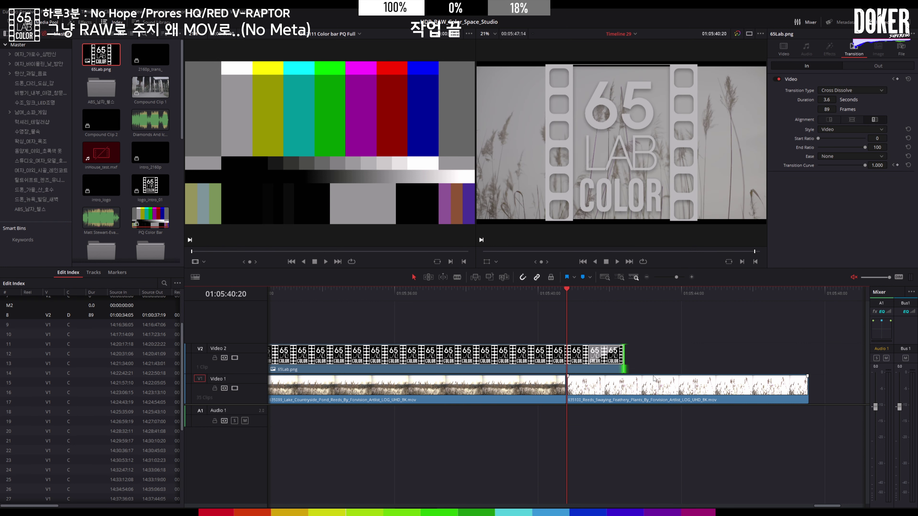
Add a 25-frame cross dissolve only at the end of the last reeds clip, deleting the one at its start.
left_click(665, 392)
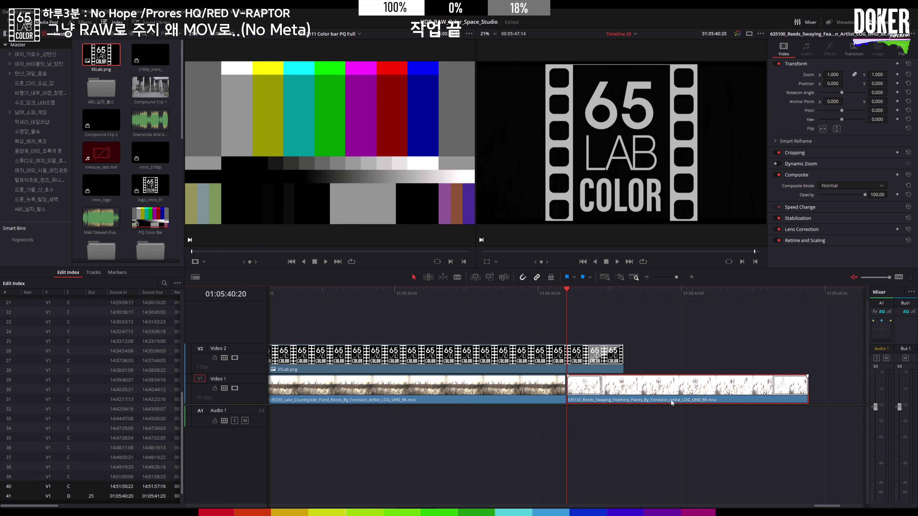
left_click(594, 384)
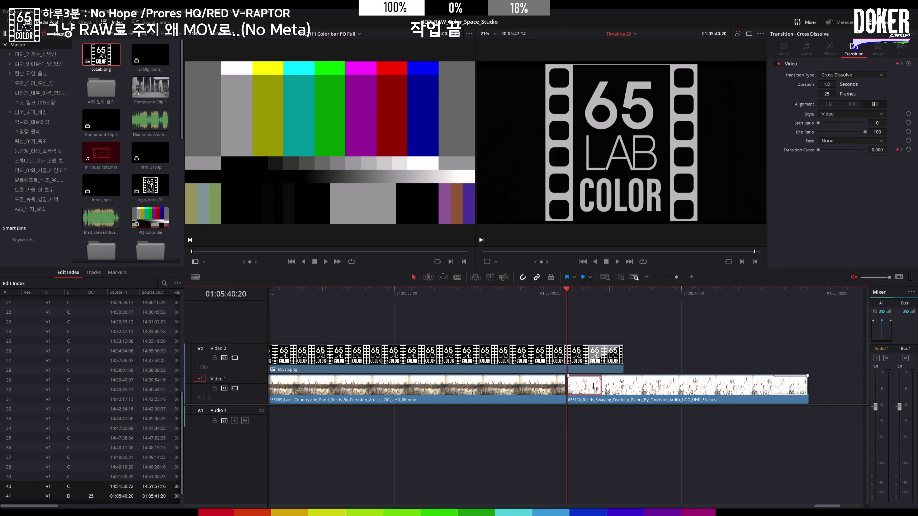
key("Delete")
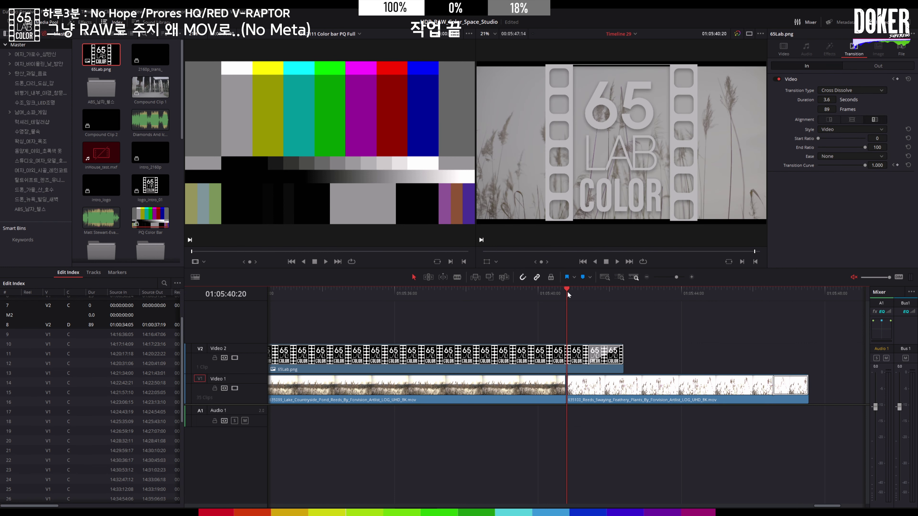
Shrink the 65Lab.png logo overlay on Video 2 to a zoom of 0.100 in both X and Y.
key("space")
left_click(506, 320)
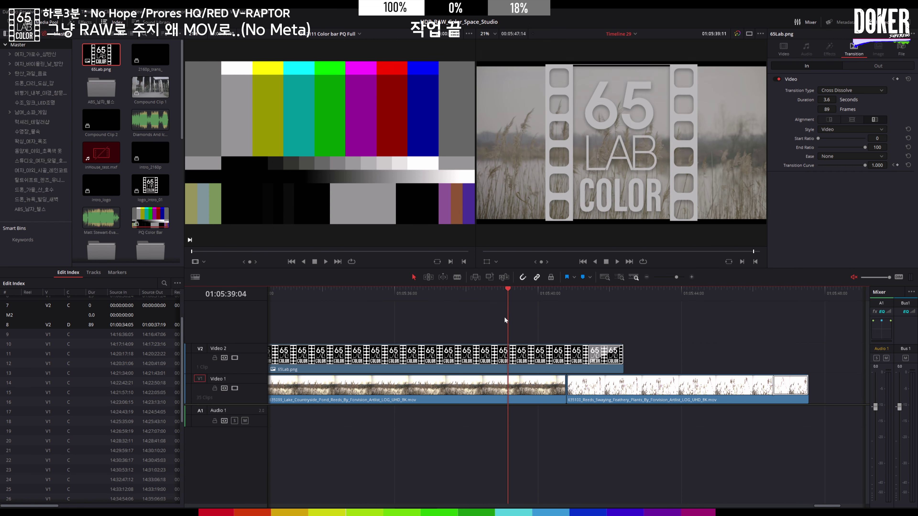
left_click(504, 320)
left_click(490, 358)
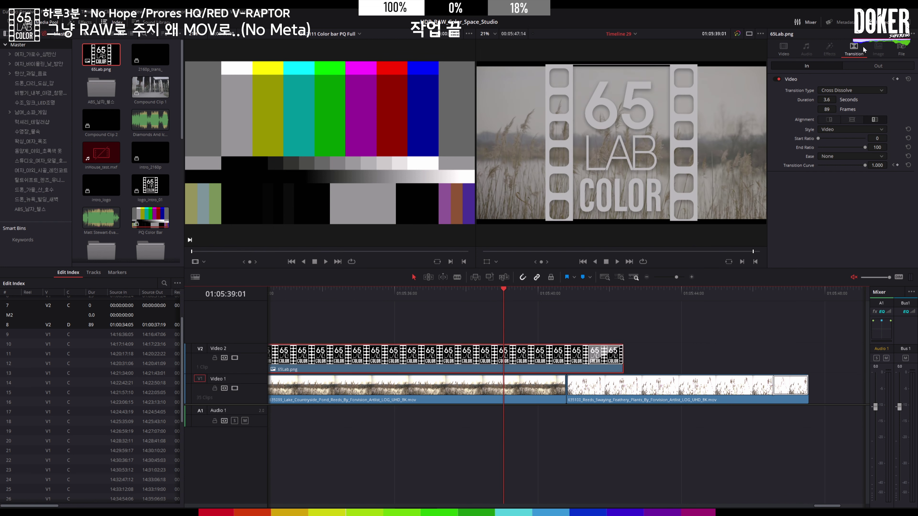
left_click(783, 48)
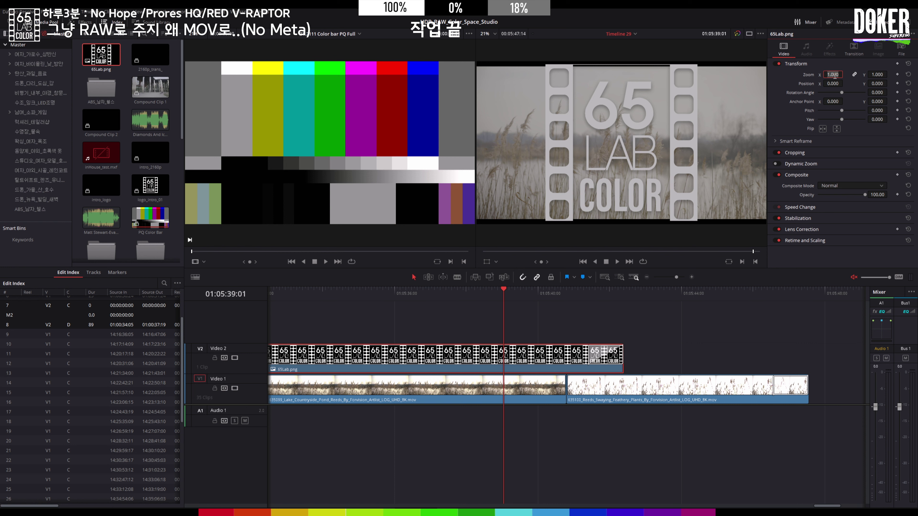
key("Return")
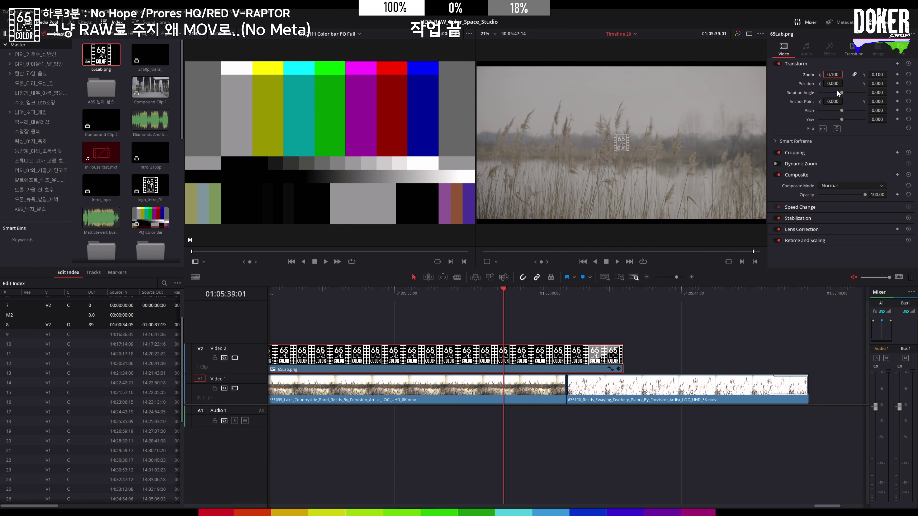
Move the 65Lab.png overlay to position X -3370, Y 853 and set its composite mode to Darken.
left_click_drag(835, 84, 889, 82)
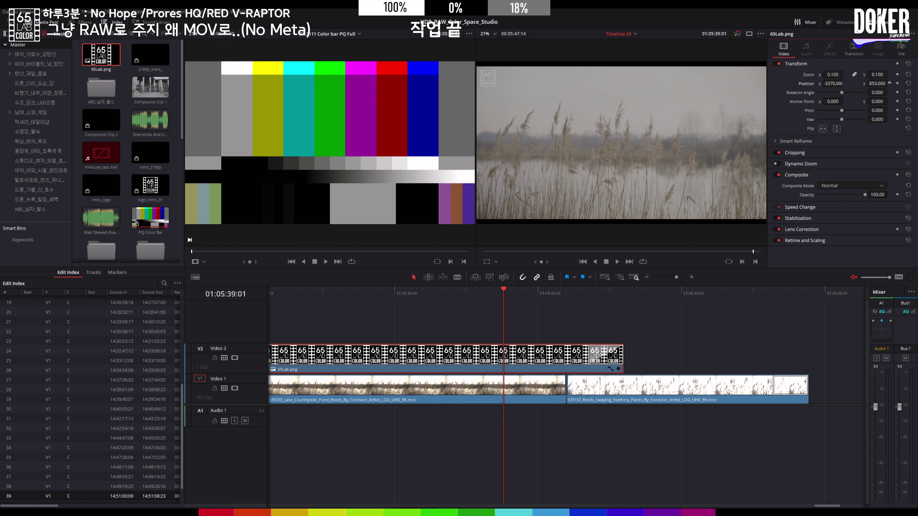
left_click(845, 186)
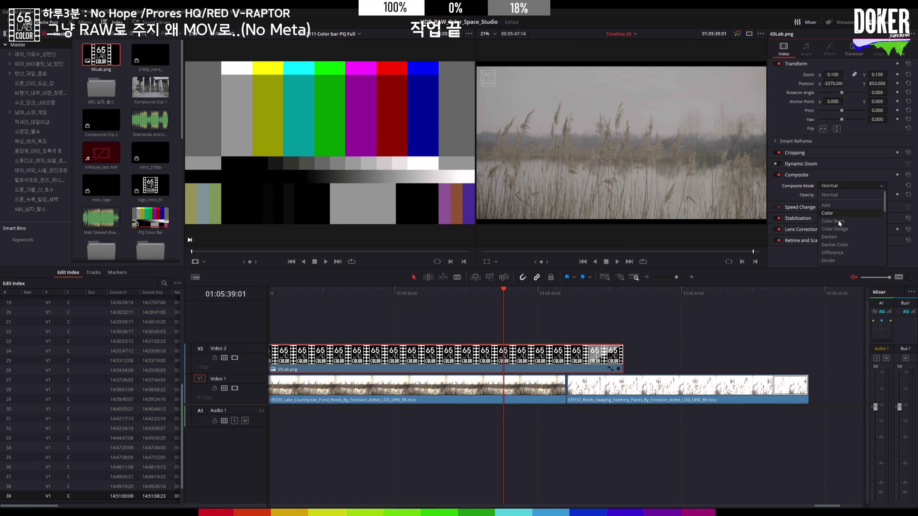
left_click(835, 237)
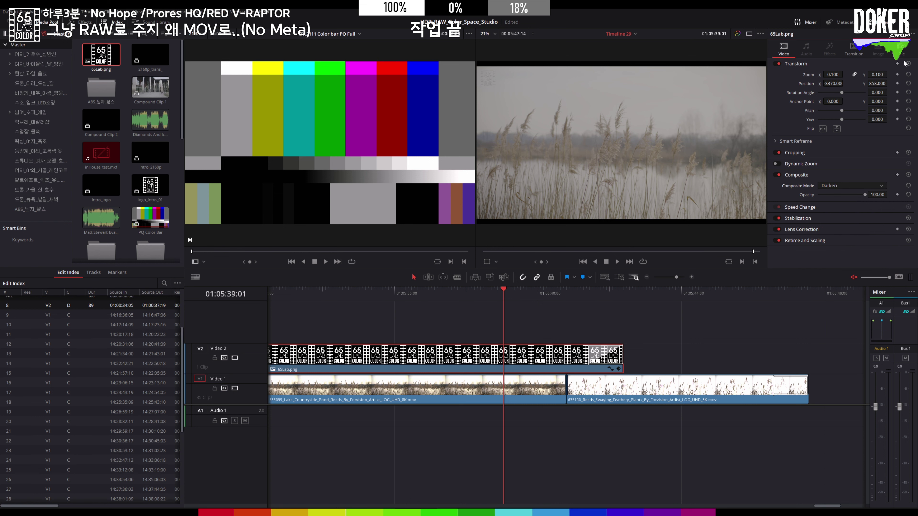
Look through the available video transitions and transition types for an alternative to the overlay's opening cross dissolve.
left_click(853, 48)
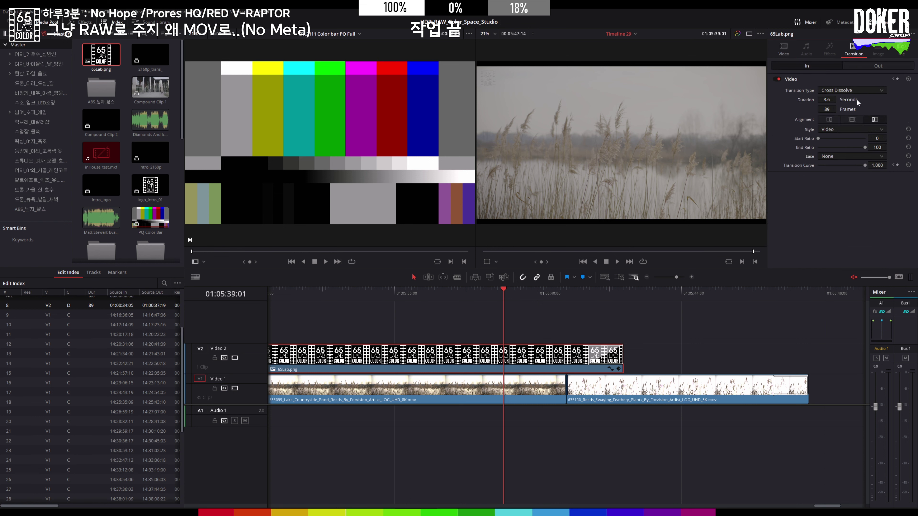
left_click(857, 89)
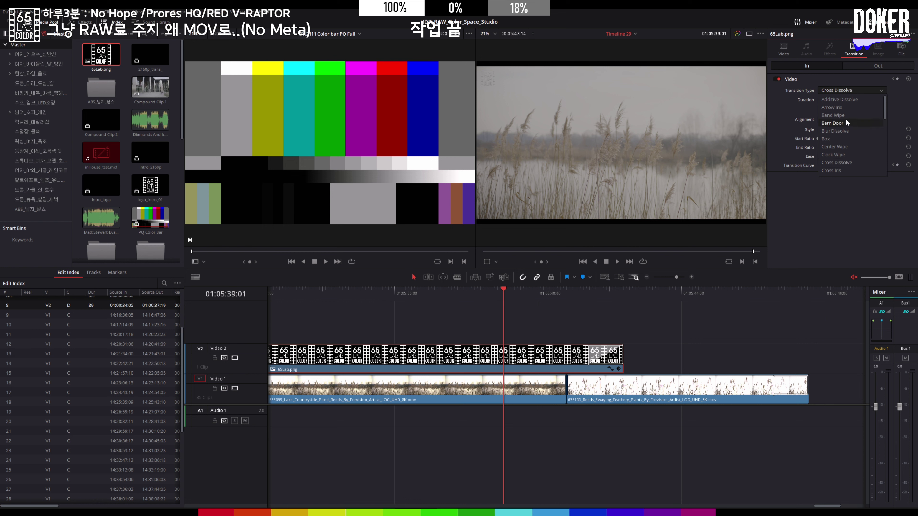
scroll(847, 172, "down", 10)
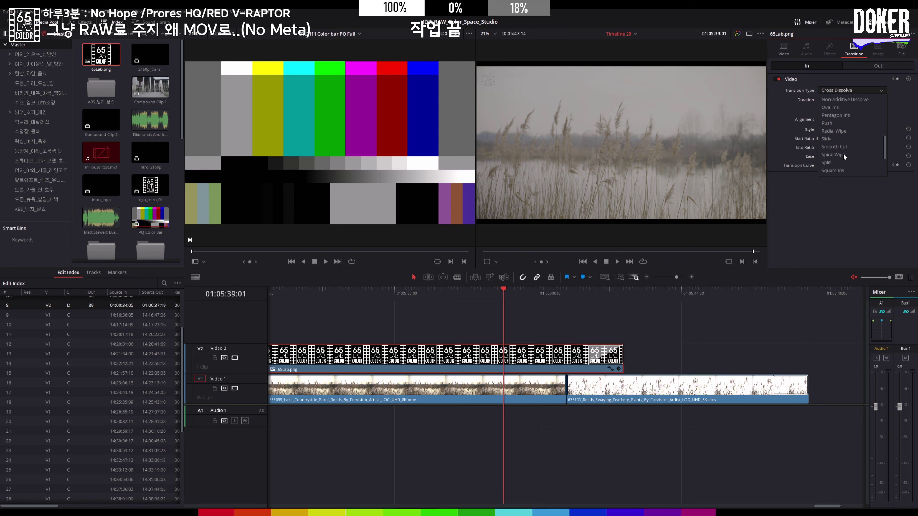
scroll(843, 153, "up", 2)
left_click(81, 22)
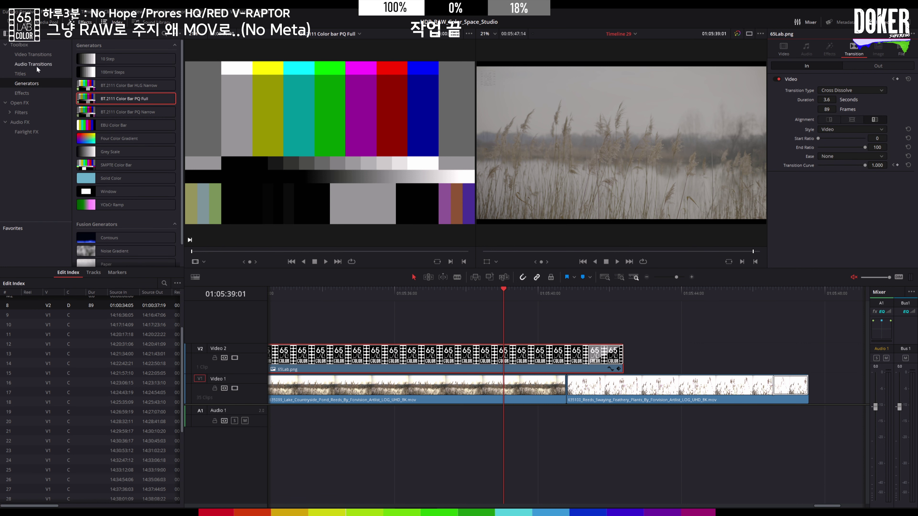
left_click(39, 54)
scroll(145, 123, "down", 2)
scroll(148, 134, "down", 8)
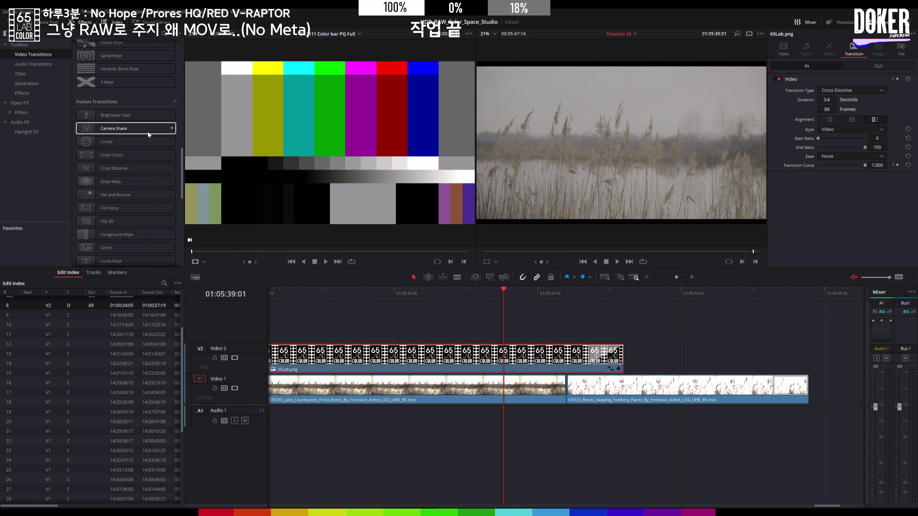
scroll(148, 132, "down", 3)
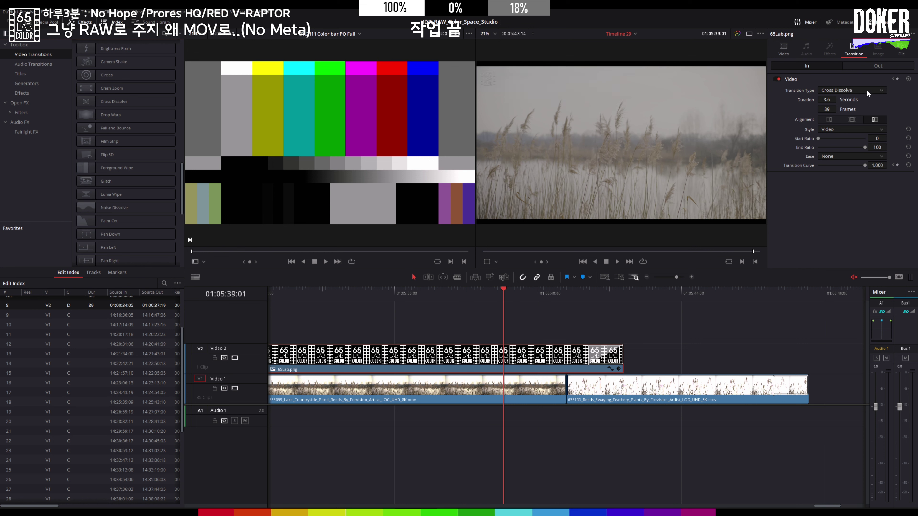
left_click(867, 90)
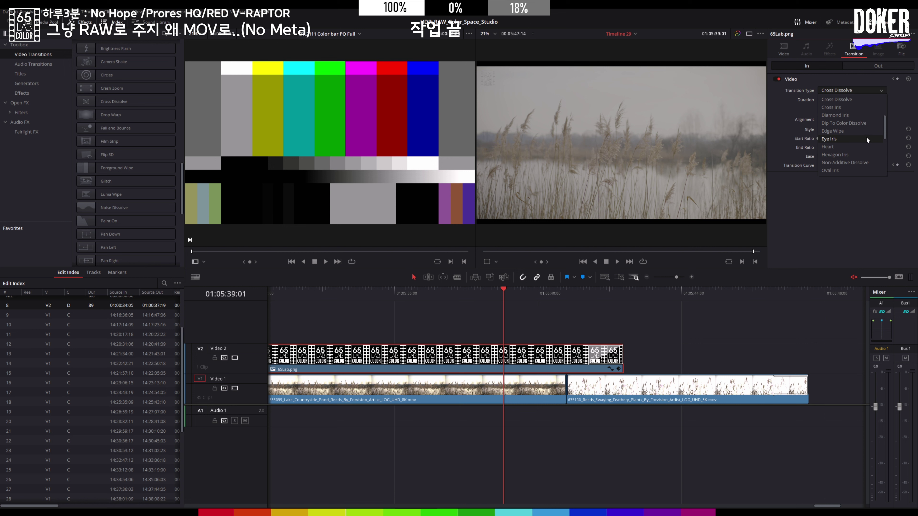
scroll(867, 137, "up", 1)
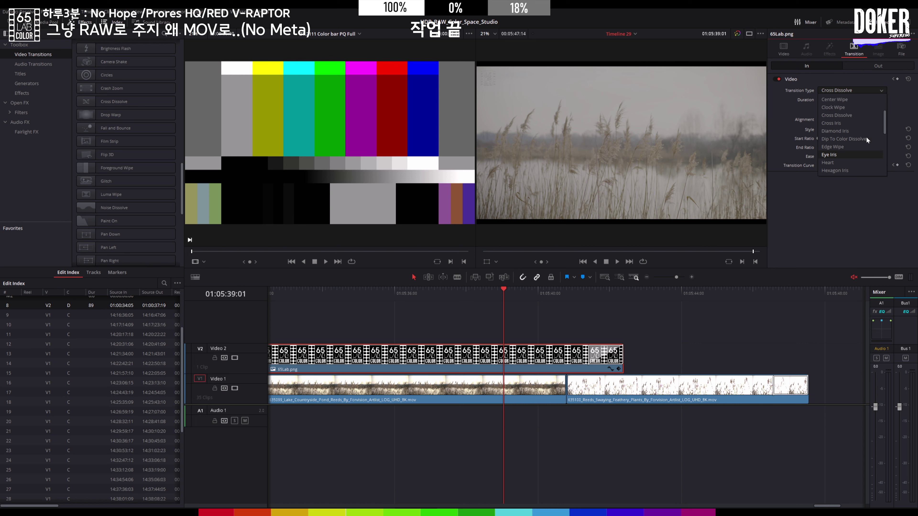
scroll(866, 136, "down", 3)
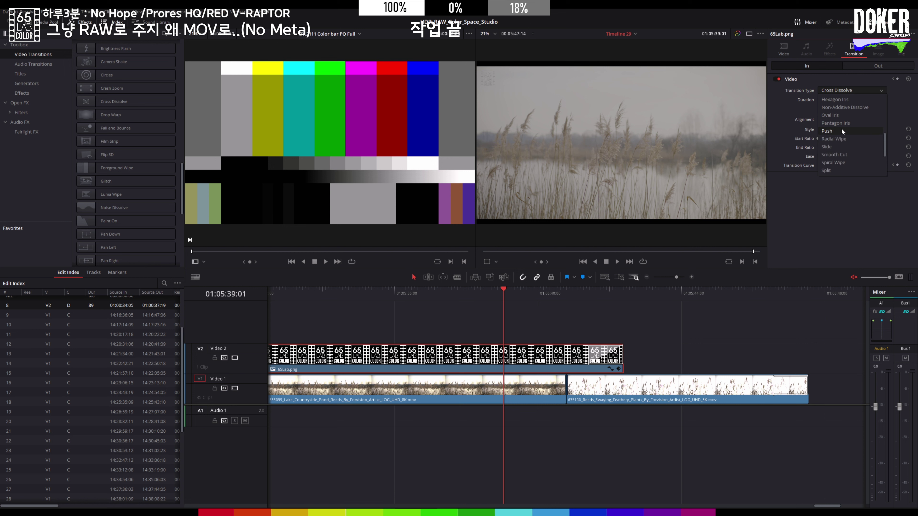
scroll(840, 132, "down", 3)
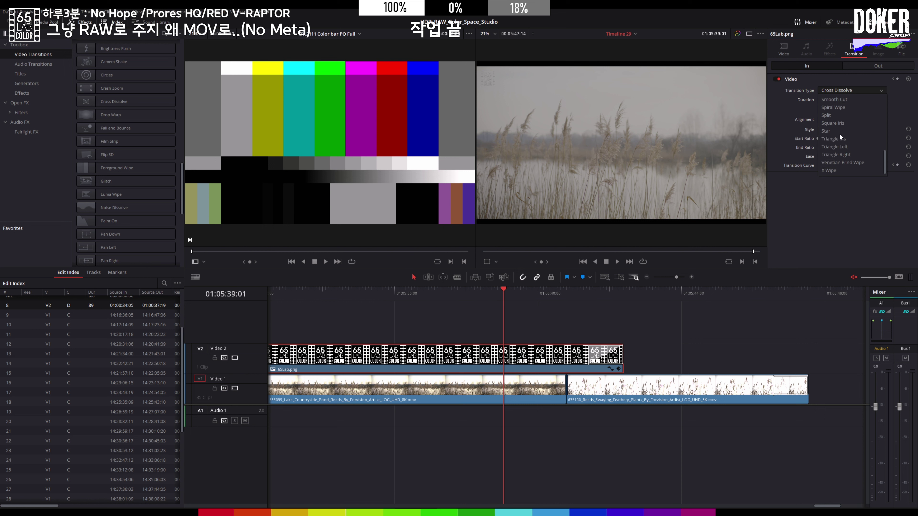